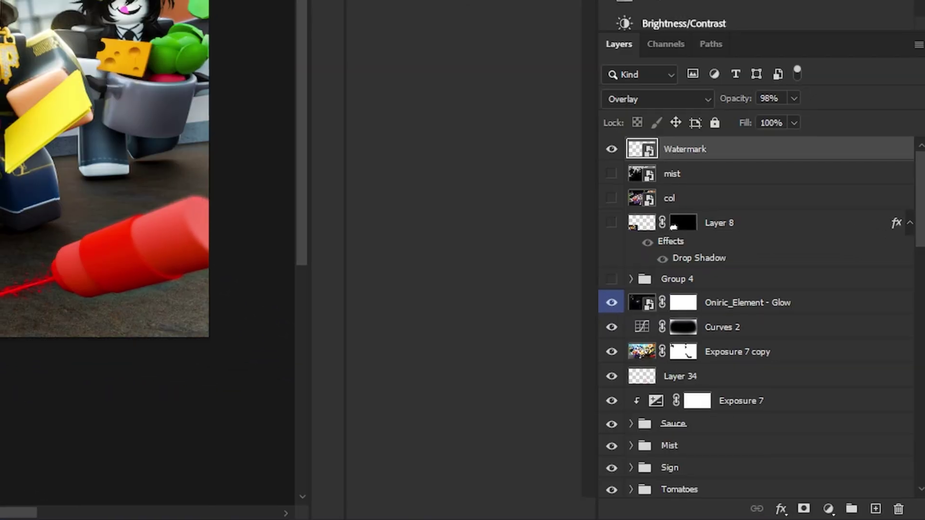
Examine the layer stack of the finished base.psd artwork, including the contents of the Pan group, and view the whole composition
scroll(840, 390, "down", 3)
left_click(856, 329)
left_click(793, 337)
left_click(781, 338)
left_click(638, 290)
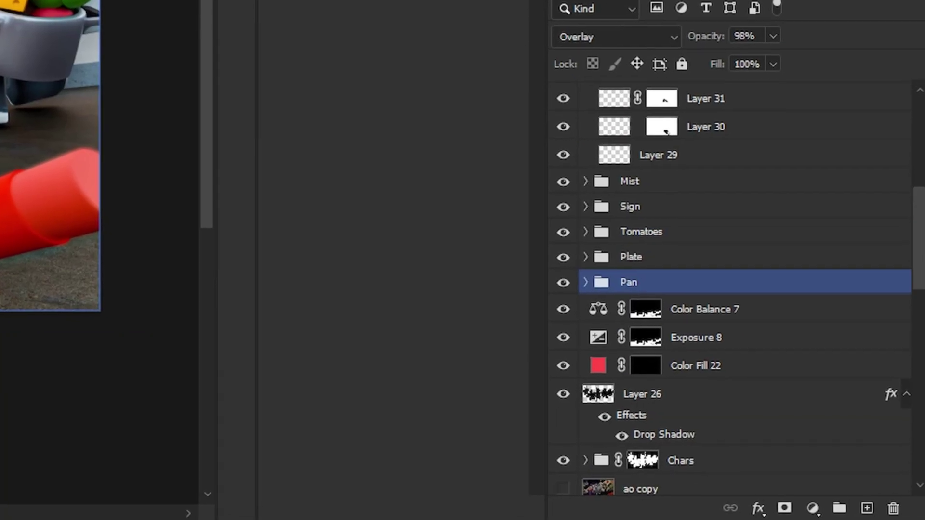
left_click(596, 290)
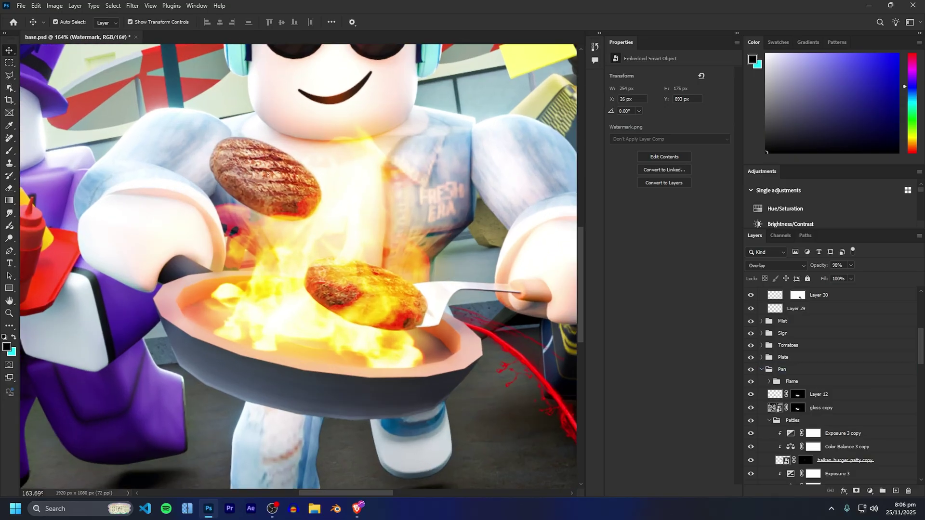
scroll(268, 264, "down", 1)
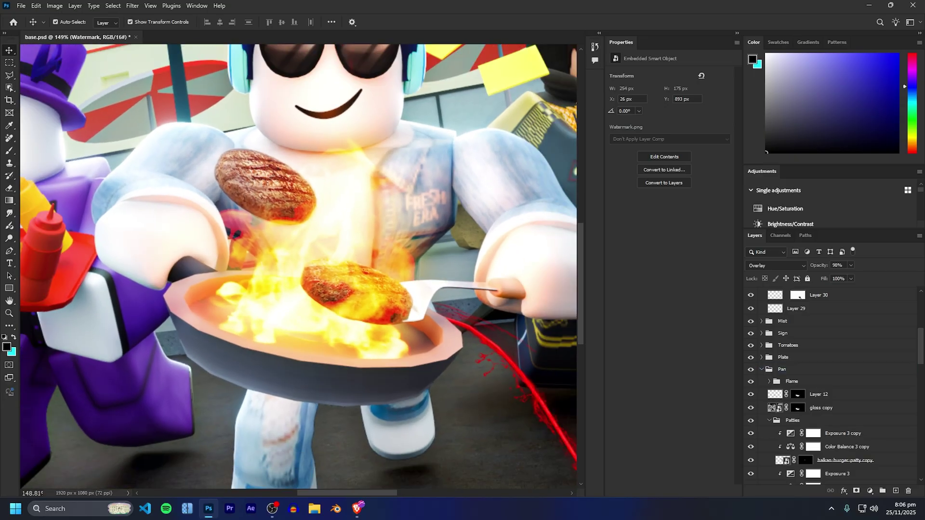
left_click(750, 370)
left_click(750, 369)
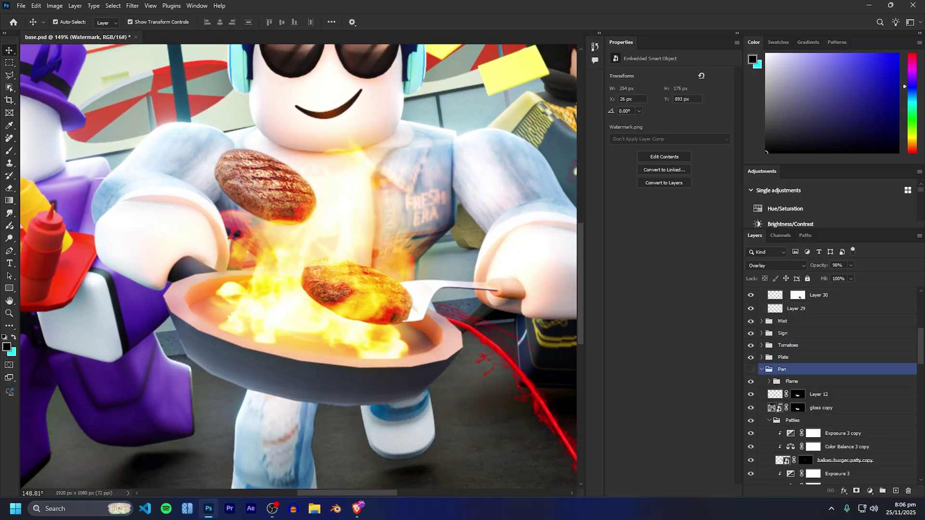
scroll(328, 289, "down", 5)
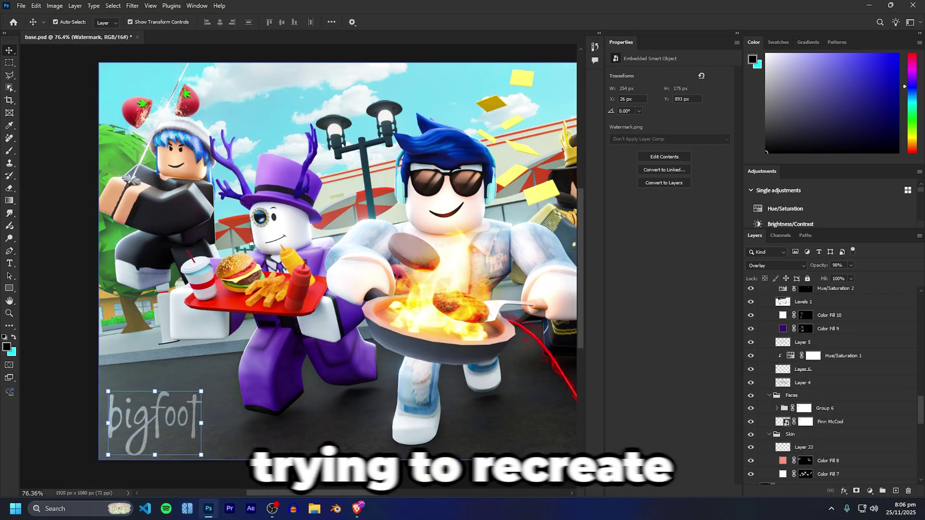
scroll(158, 197, "down", 3)
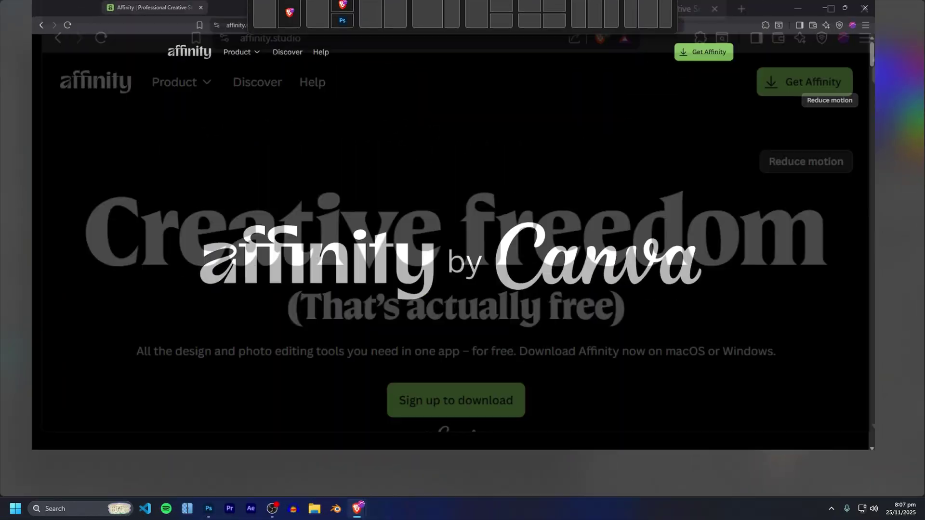
Examine the Affinity website's product showcase and the free-use description under "Zero bucks given"
scroll(453, 289, "down", 2)
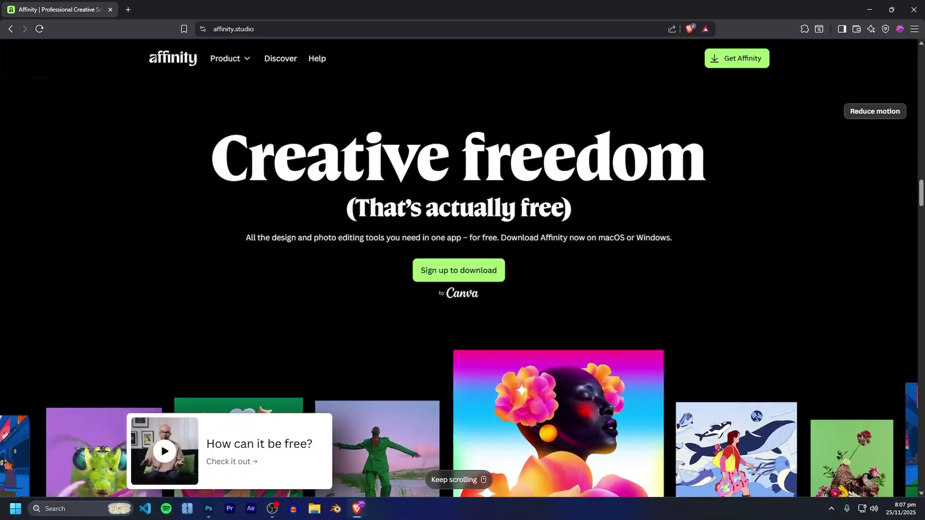
scroll(200, 212, "down", 5)
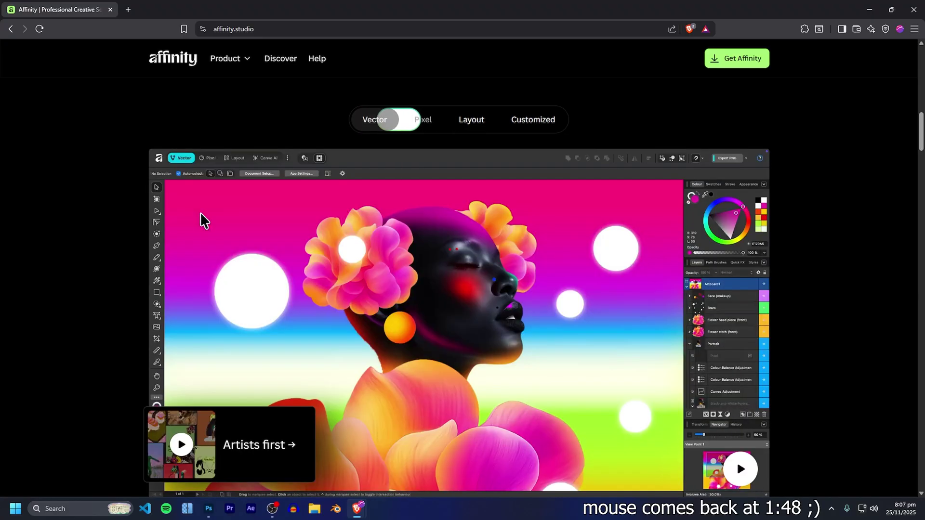
scroll(200, 214, "down", 1)
scroll(200, 213, "up", 1)
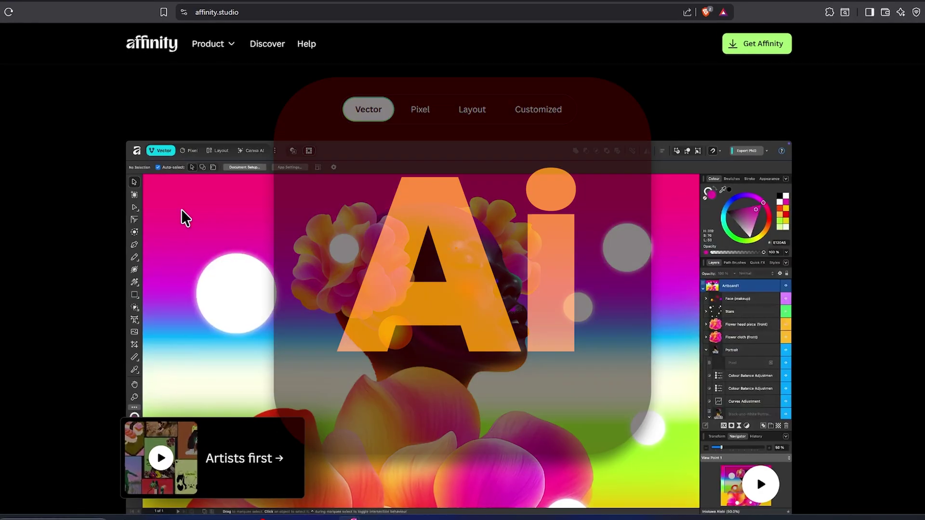
scroll(186, 219, "down", 5)
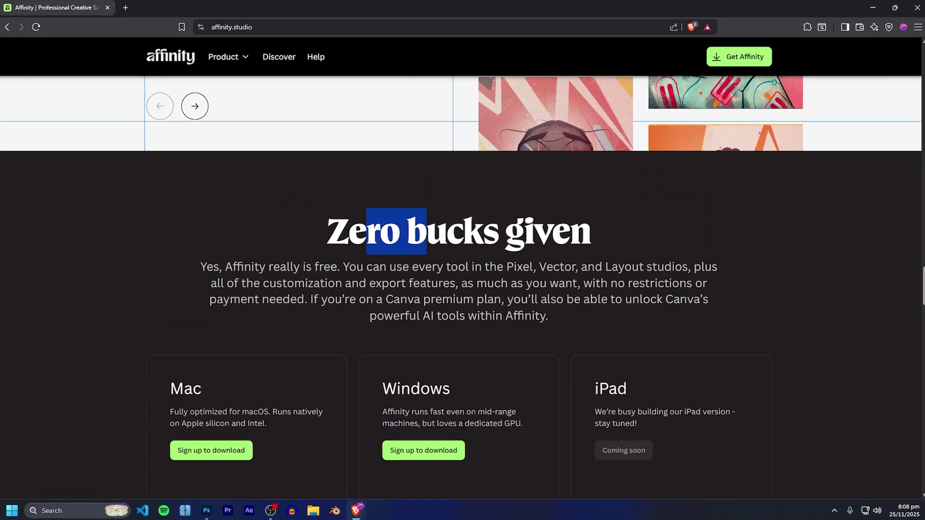
left_click_drag(426, 233, 524, 236)
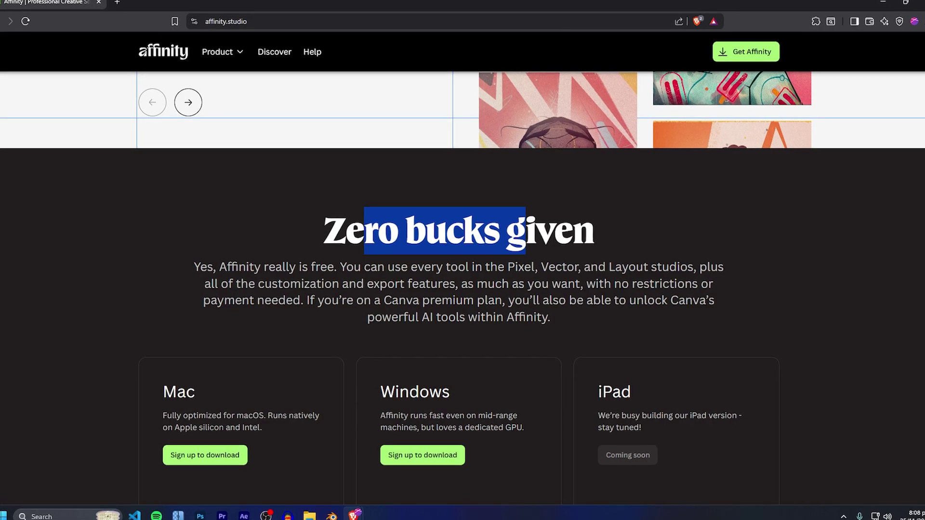
left_click_drag(220, 268, 338, 267)
left_click(338, 268)
double_click(322, 268)
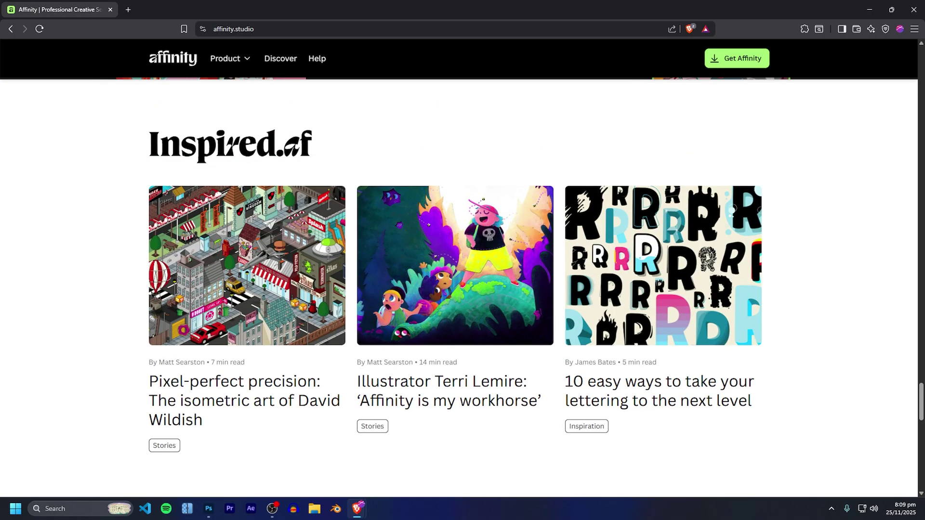
Open the Get Affinity download page from the Affinity website
scroll(459, 267, "up", 20)
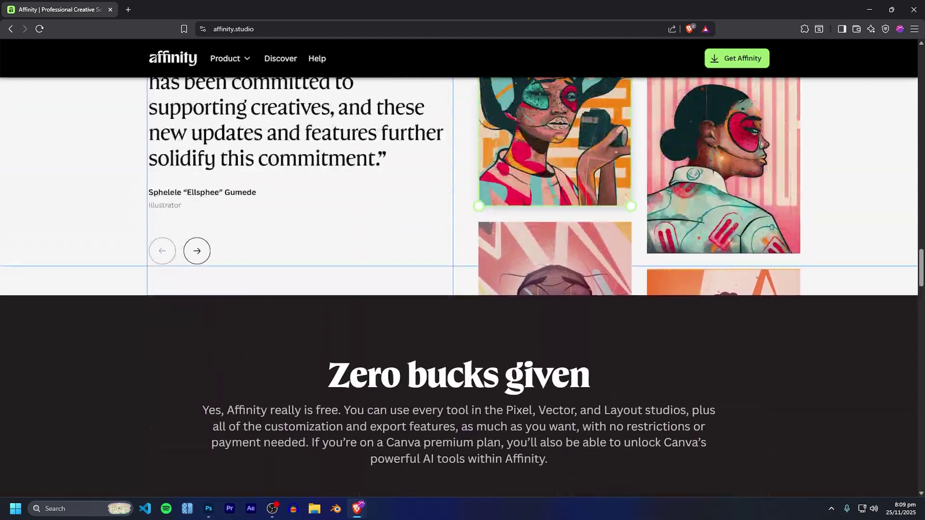
left_click(737, 58)
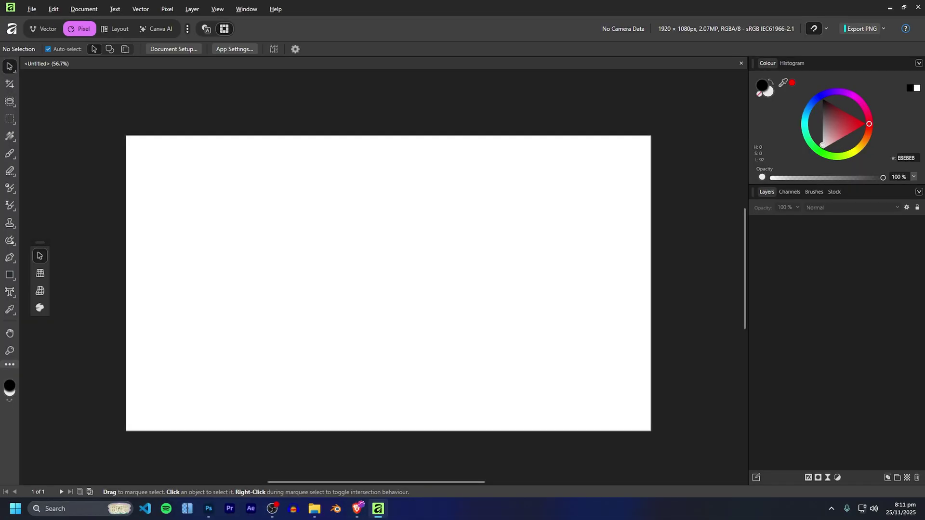
left_click_drag(388, 283, 394, 254)
scroll(418, 250, "up", 4)
scroll(418, 250, "down", 4)
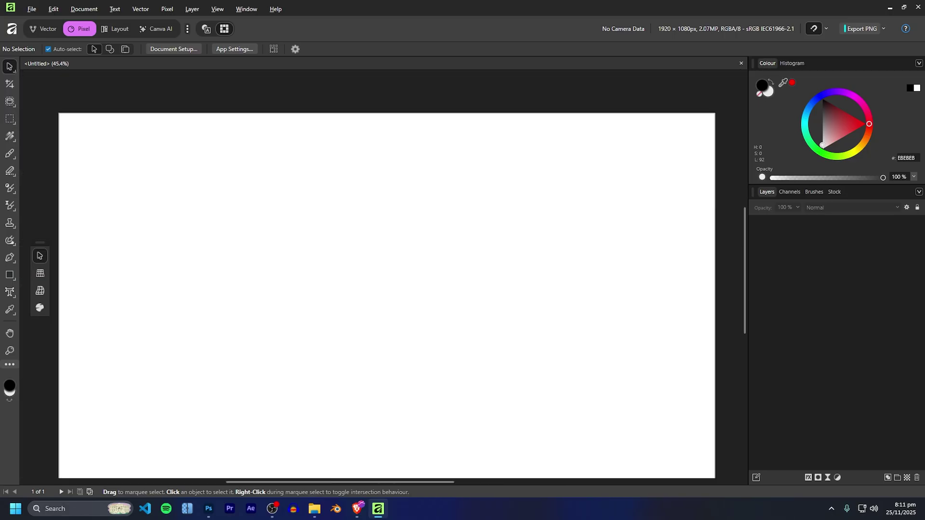
scroll(530, 238, "up", 4)
scroll(553, 236, "down", 5)
scroll(553, 236, "up", 2)
scroll(552, 237, "down", 3)
scroll(553, 236, "up", 4)
scroll(553, 236, "down", 3)
scroll(553, 236, "left", 4)
scroll(553, 236, "right", 5)
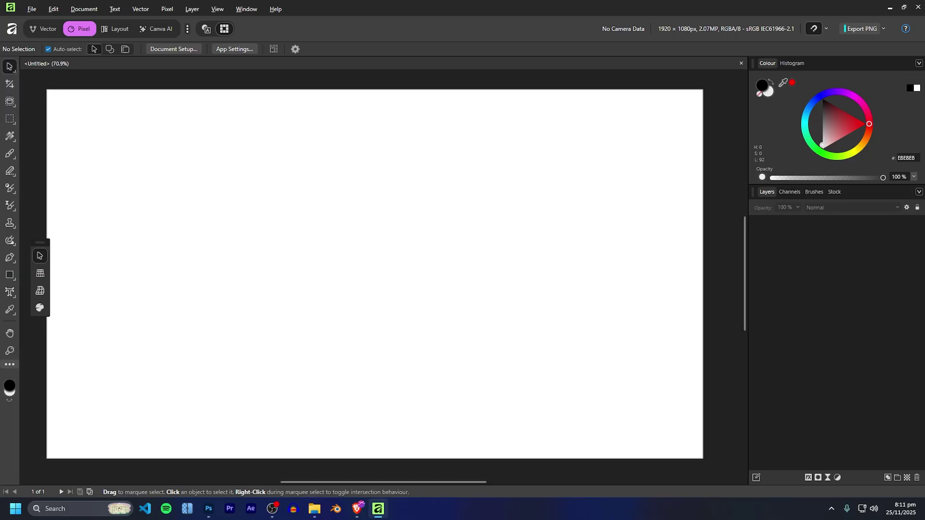
scroll(556, 235, "left", 4)
scroll(556, 235, "right", 6)
scroll(560, 233, "down", 2)
scroll(554, 235, "up", 3)
scroll(451, 214, "down", 3)
scroll(313, 186, "down", 2)
scroll(313, 185, "up", 6)
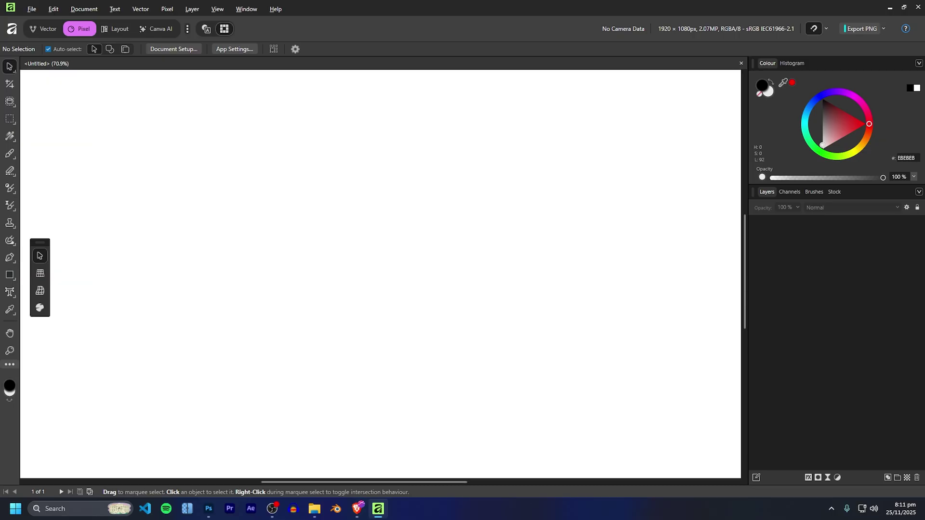
scroll(314, 185, "down", 7)
scroll(289, 182, "up", 7)
scroll(270, 179, "down", 5)
scroll(269, 179, "up", 3)
scroll(477, 284, "down", 7)
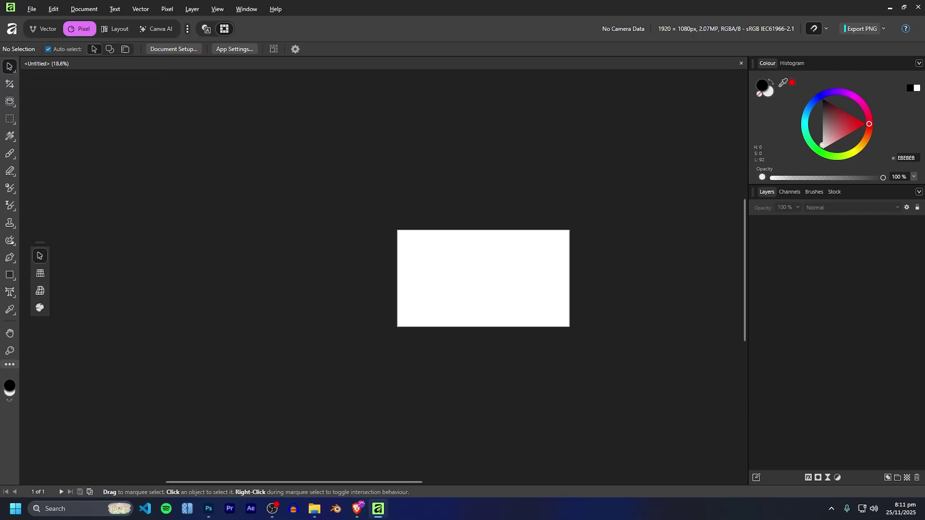
scroll(529, 228, "up", 4)
left_click_drag(529, 228, 488, 162)
scroll(389, 283, "right", 1)
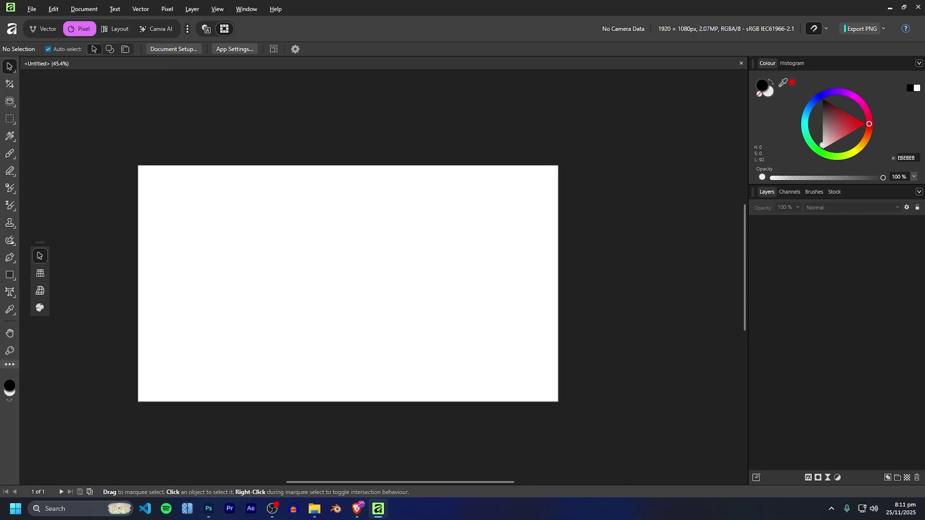
left_click_drag(348, 283, 428, 263)
scroll(389, 283, "down", 1)
scroll(388, 283, "right", 1)
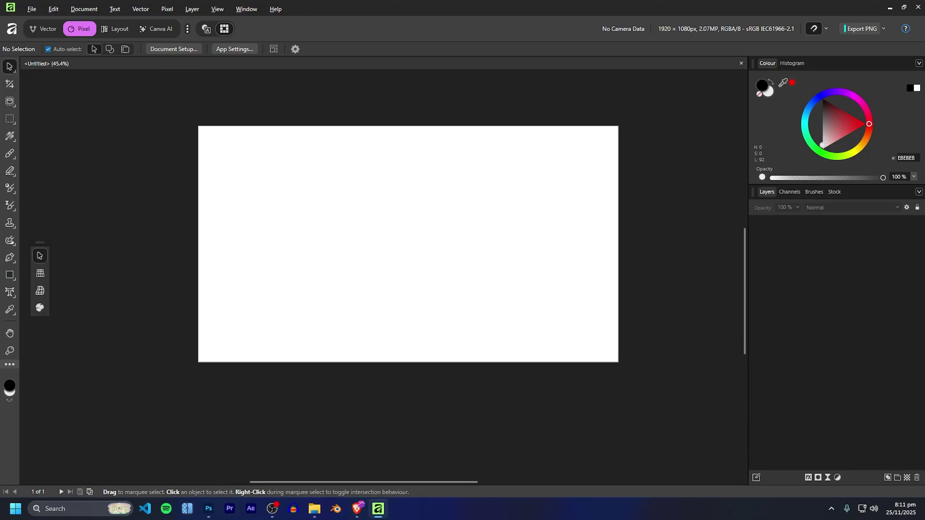
scroll(530, 231, "up", 2)
scroll(530, 260, "down", 1)
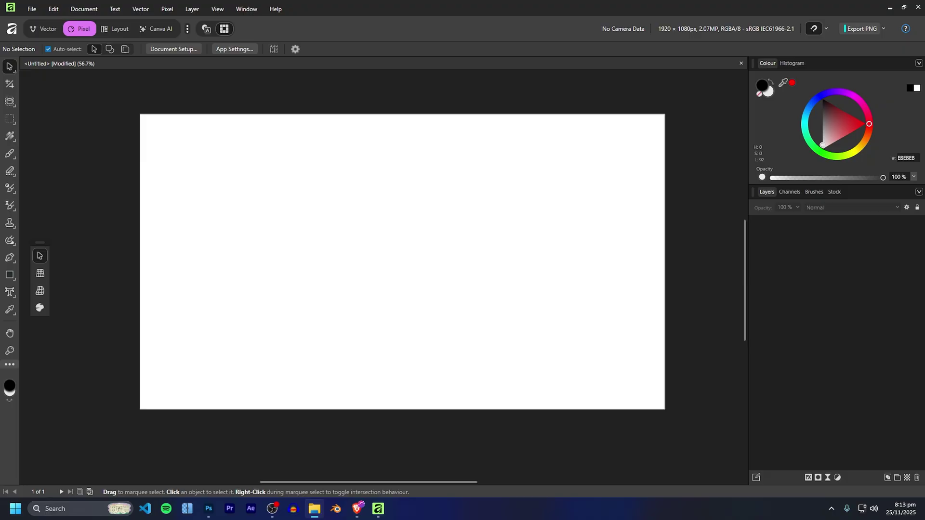
Place the base.png render from the file explorer onto the blank 1920 × 1080 px document
left_click_drag(924, 107, 651, 107)
left_click_drag(848, 240, 590, 165)
left_click_drag(675, 105, 924, 169)
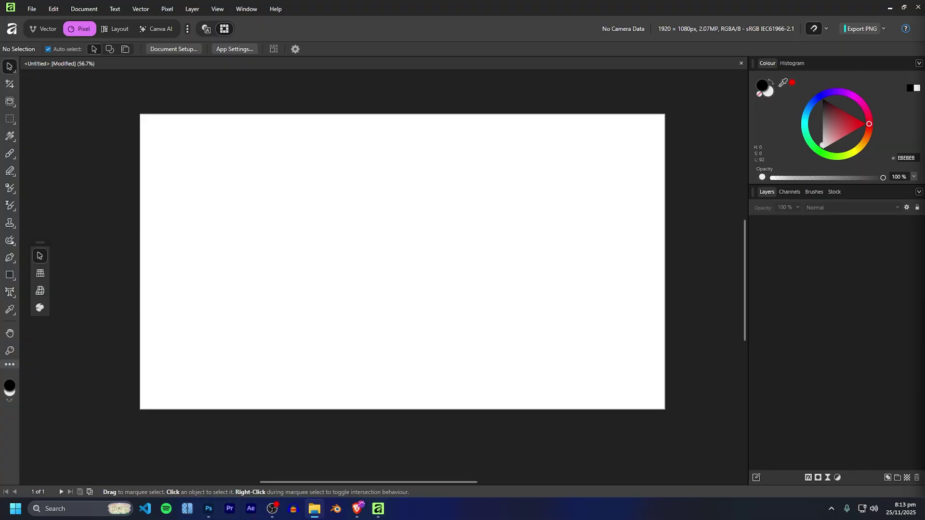
left_click_drag(924, 233, 402, 262)
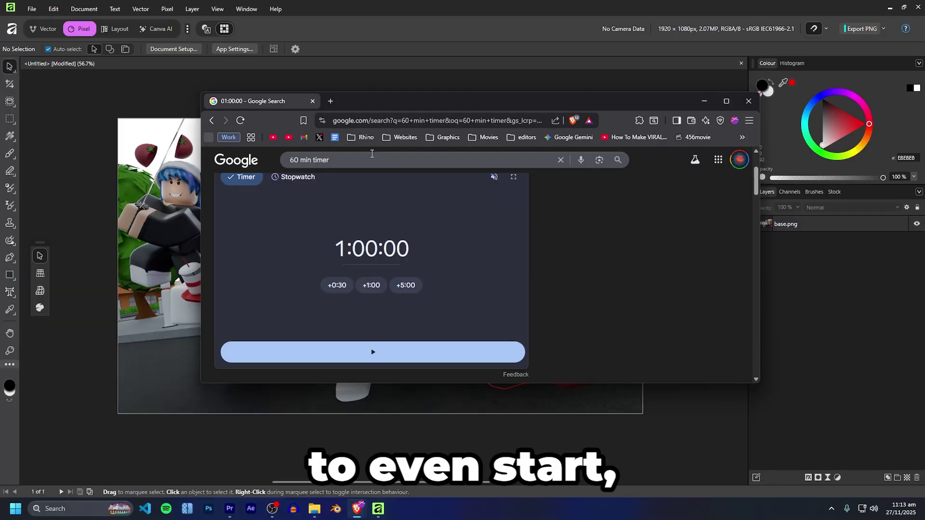
Move the browser window with the 60-minute timer away from the middle of the artwork and start the countdown
left_click_drag(354, 101, 647, 72)
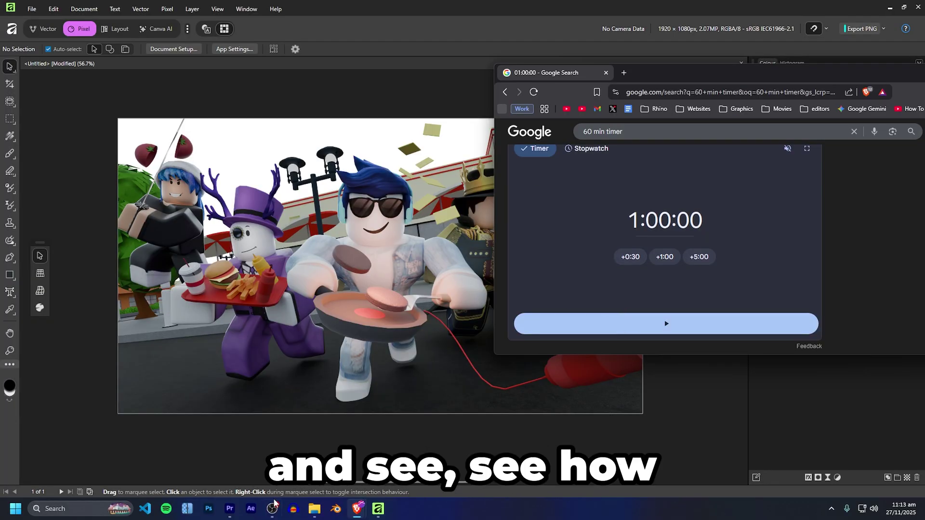
left_click(661, 327)
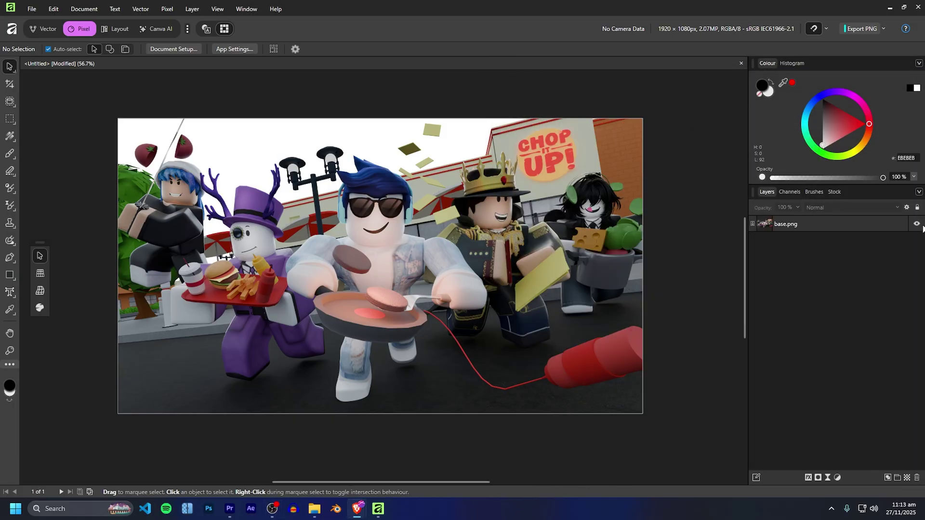
Select the base.png image layer in the Affinity document
left_click(837, 224)
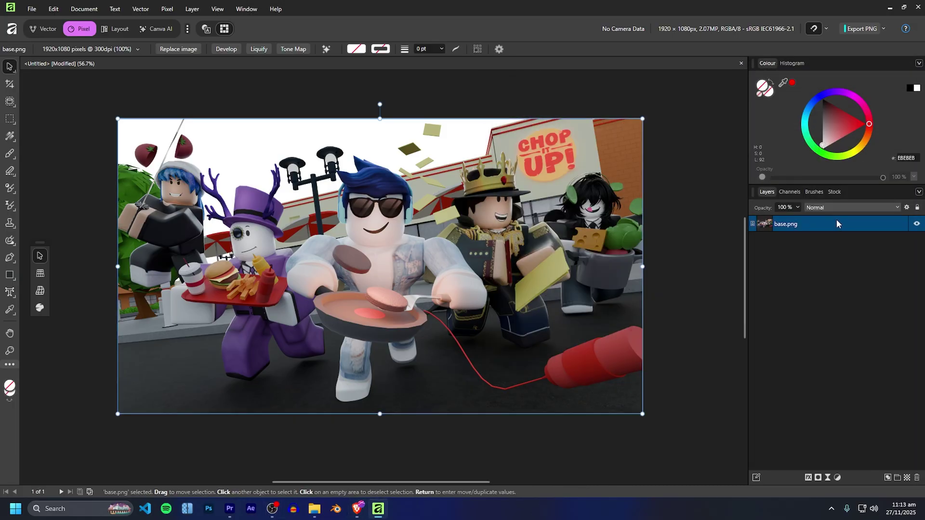
left_click(877, 267)
left_click(823, 227)
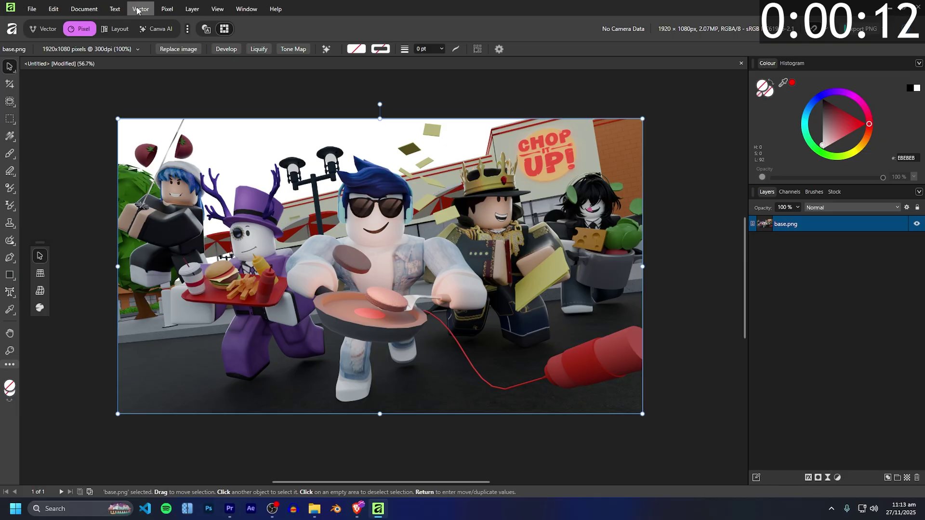
left_click(192, 10)
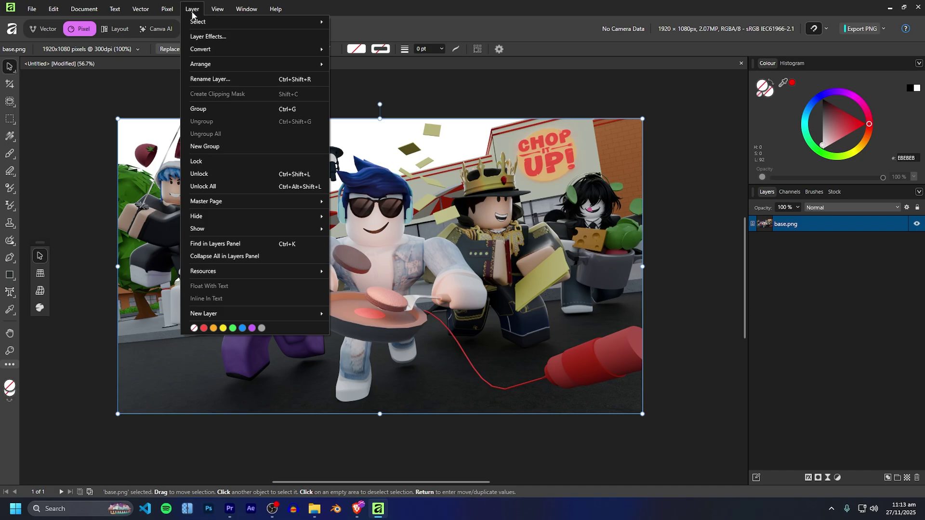
left_click(192, 9)
left_click(217, 9)
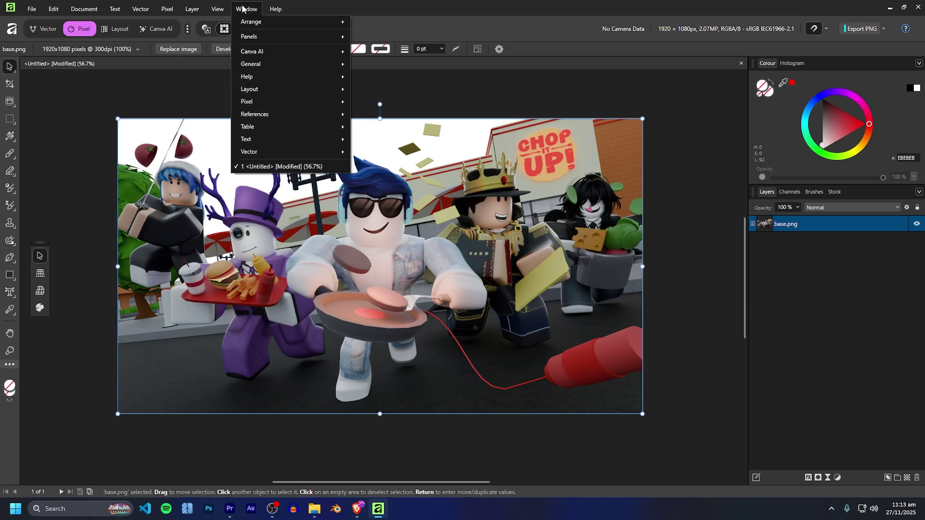
mouse_move(275, 9)
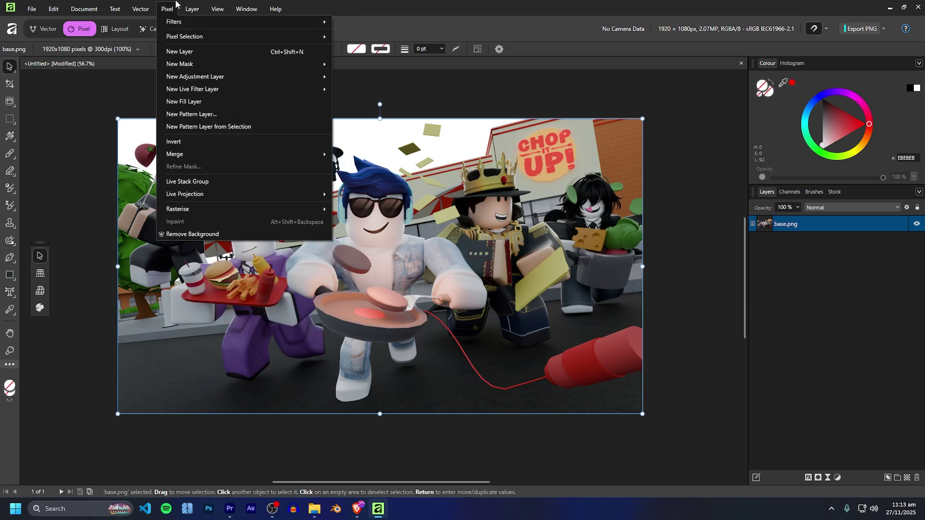
left_click(174, 9)
left_click(174, 8)
Open the selected base.png image in the Develop filter
mouse_move(275, 9)
mouse_move(167, 9)
mouse_move(230, 21)
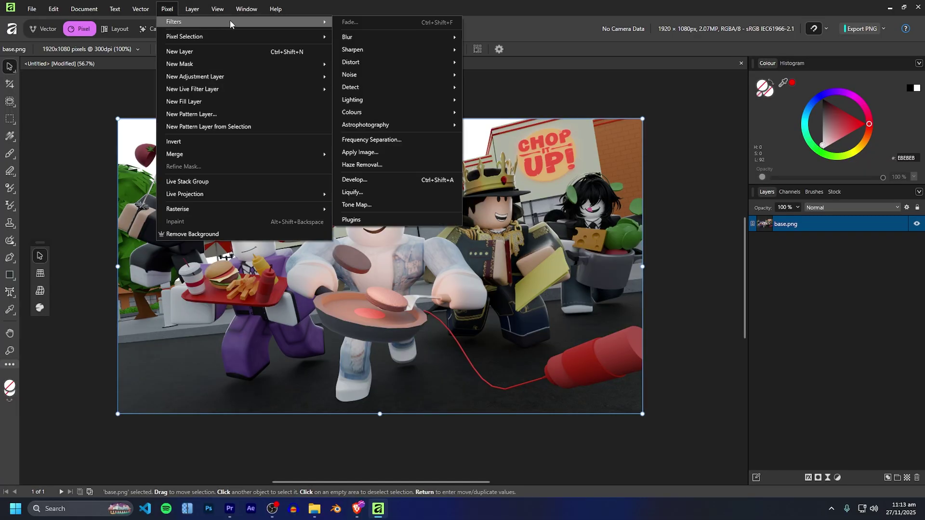
left_click(366, 180)
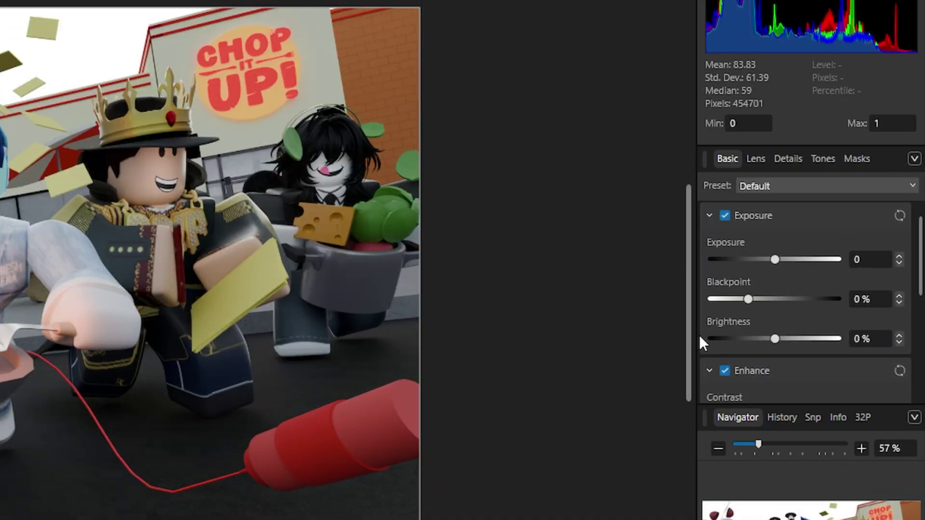
Widen the development settings area and look through the Basic adjustments, from Exposure and Enhance to Shadows & Highlights and Profiles
left_click_drag(696, 334, 526, 327)
scroll(664, 271, "down", 1)
scroll(660, 270, "up", 1)
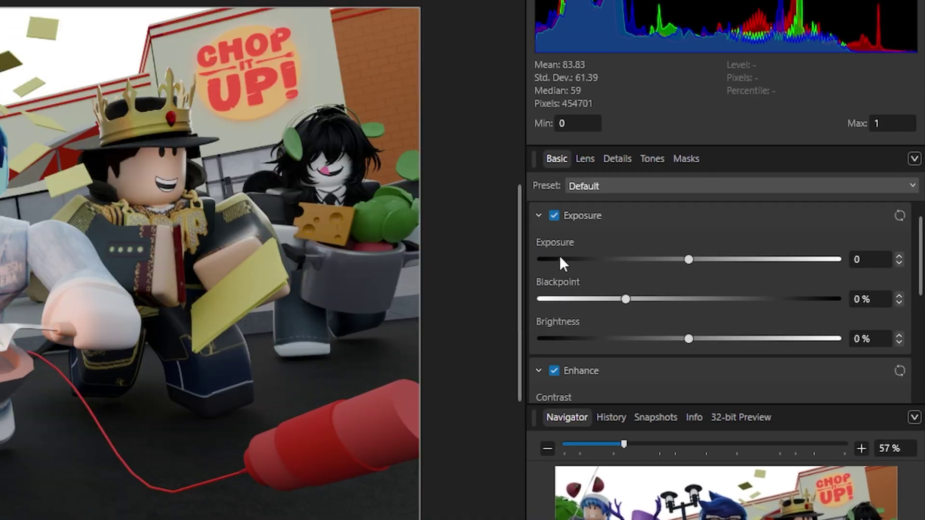
scroll(579, 266, "down", 2)
scroll(582, 270, "down", 3)
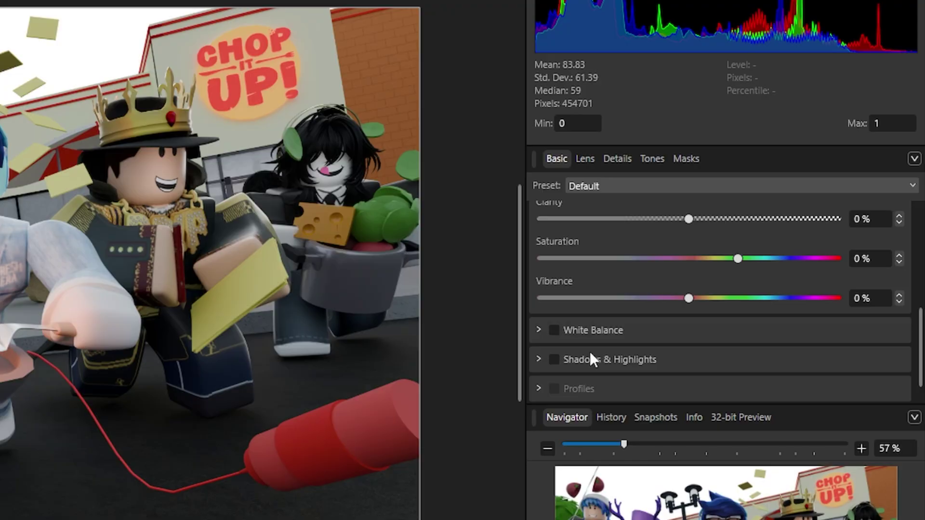
scroll(585, 270, "up", 4)
scroll(585, 226, "down", 4)
Try Detail Refinement on the image with a radius of 21%, reduce its amount, and switch the adjustment off
left_click(616, 159)
left_click(538, 216)
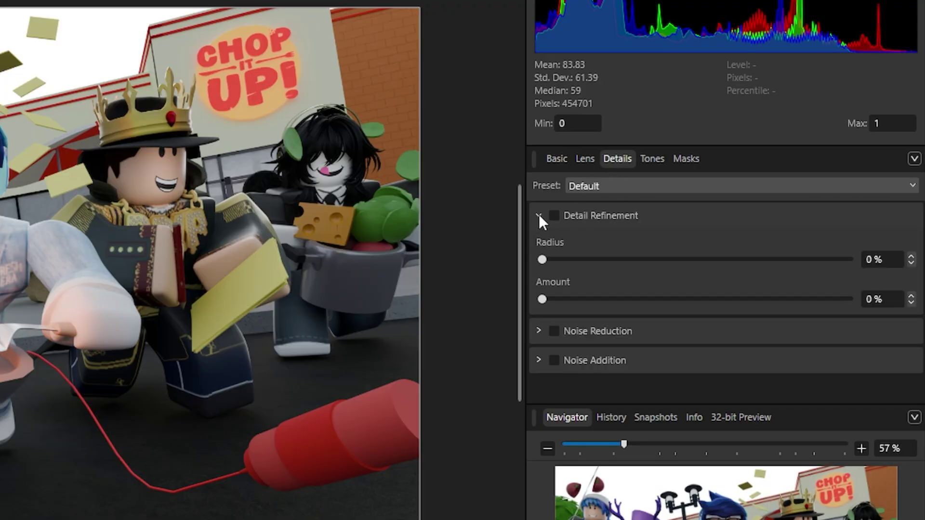
left_click(554, 216)
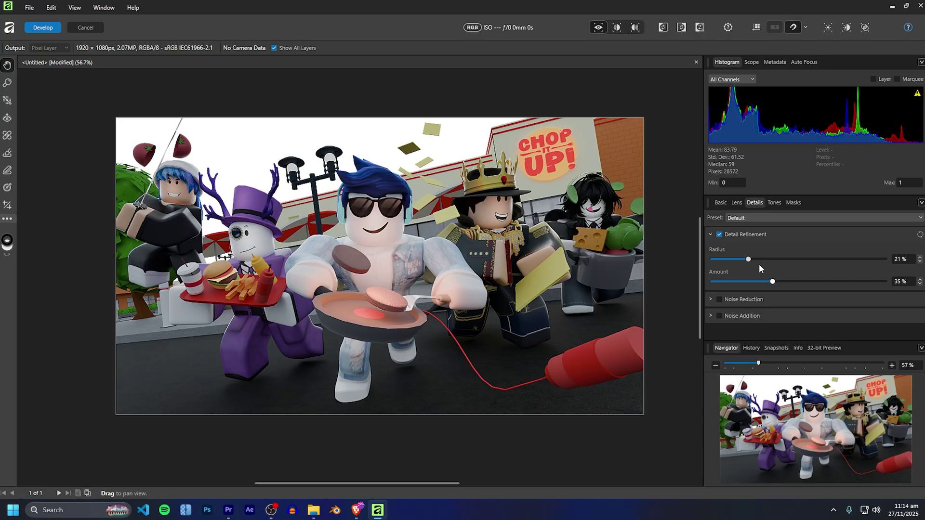
mouse_move(772, 282)
left_mouse_down()
mouse_move(793, 282)
mouse_move(755, 281)
left_mouse_up()
left_click(733, 232)
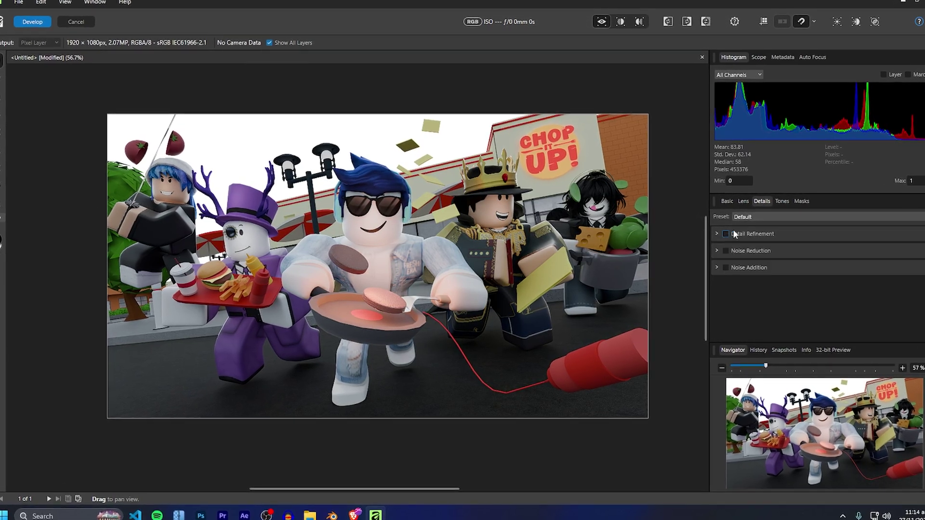
Try Lens Correction with distortion at -31%, horizontal at -24% and vertical at -3%, and switch the correction off
left_click(743, 202)
scroll(755, 261, "down", 1)
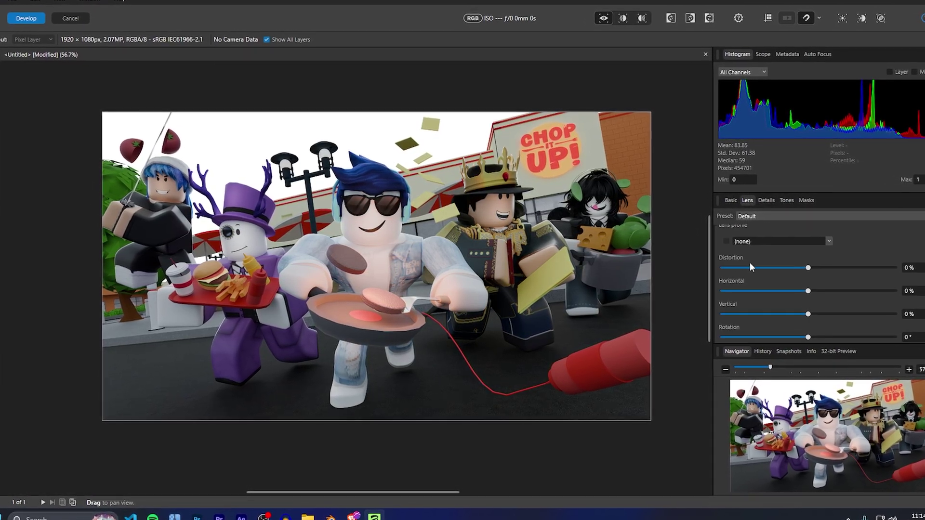
scroll(750, 263, "down", 1)
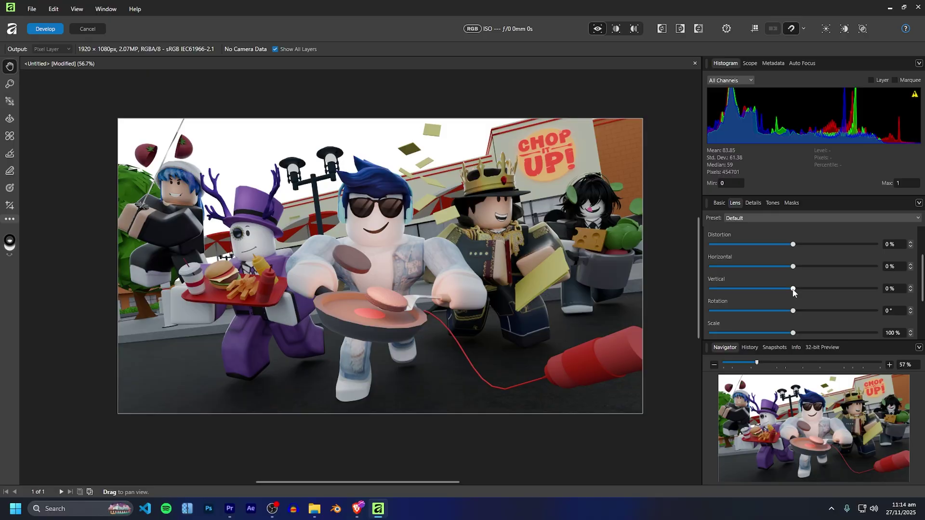
left_click_drag(807, 290, 819, 267)
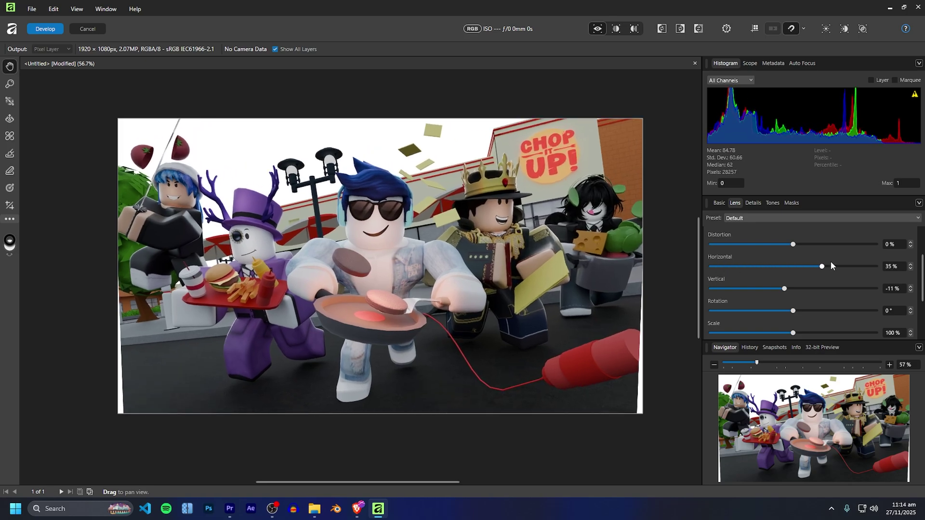
left_click_drag(793, 245, 742, 255)
left_click_drag(829, 270, 791, 267)
scroll(776, 289, "down", 1)
scroll(728, 227, "up", 3)
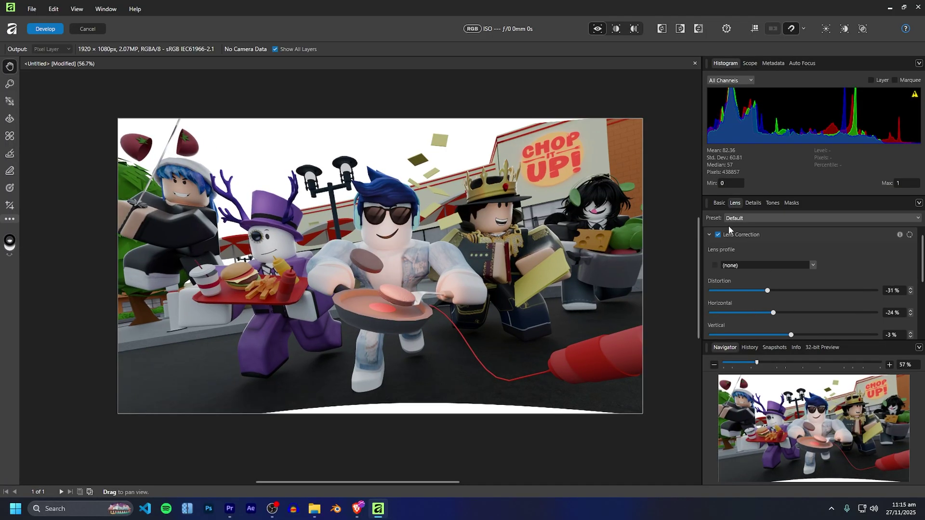
left_click(716, 235)
Work through the Basic Exposure and Enhance adjustments and raise the Enhance values to give the image stronger contrast and colour
left_click(716, 203)
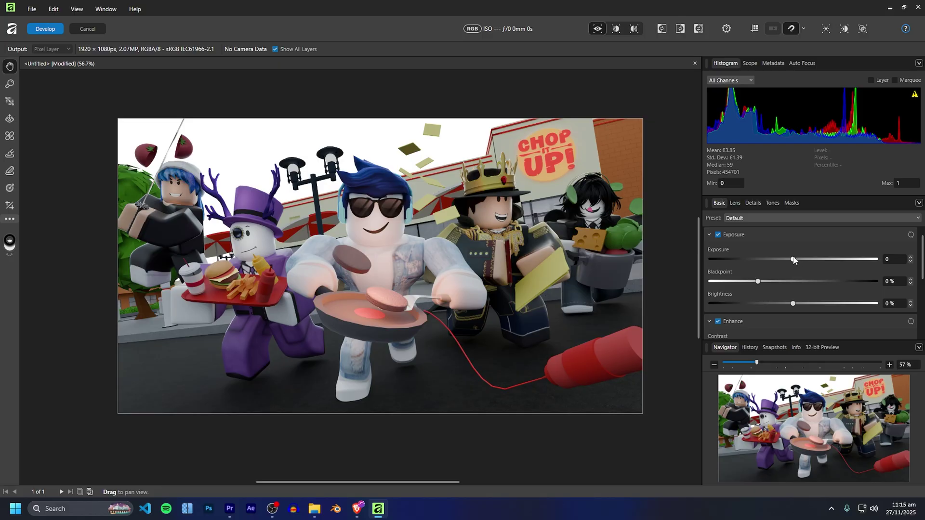
left_click_drag(798, 255, 803, 305)
scroll(802, 305, "down", 2)
left_click_drag(793, 299, 830, 296)
scroll(847, 321, "down", 2)
left_click_drag(793, 318, 834, 318)
Enable White Balance with tint at -2%, and enable Shadows & Highlights with shadows at -5% and highlights at 40%
left_click(718, 296)
mouse_move(793, 276)
left_mouse_down()
mouse_move(766, 291)
mouse_move(807, 287)
mouse_move(780, 268)
left_mouse_up()
left_click(718, 315)
Reset Lens Correction and set distortion to -16%, horizontal to -1% and vertical to 10%
left_click(735, 203)
left_click(910, 236)
scroll(807, 289, "down", 3)
left_click_drag(793, 312, 802, 313)
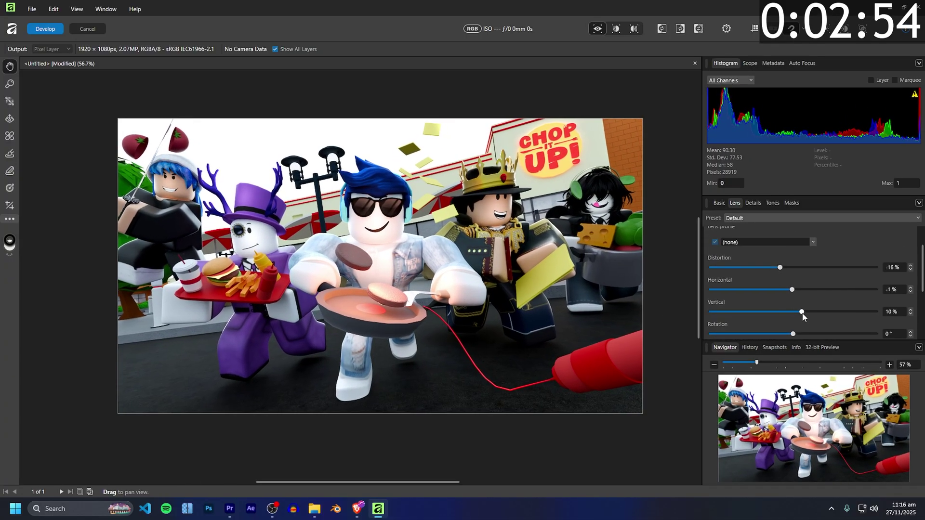
left_click_drag(535, 267, 524, 259)
Try one of the further Lens adjustments below Lens Correction and reset it
scroll(802, 289, "down", 5)
left_click(718, 332)
left_click_drag(793, 285, 802, 283)
left_click(911, 260)
Check the Details, Masks and Basic settings and apply the development to the image
left_click(753, 203)
left_click(791, 203)
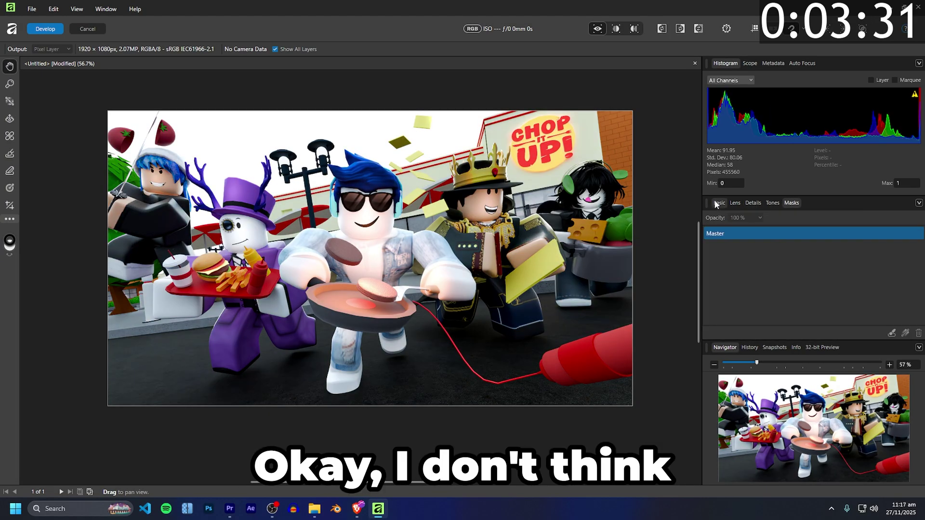
left_click(718, 203)
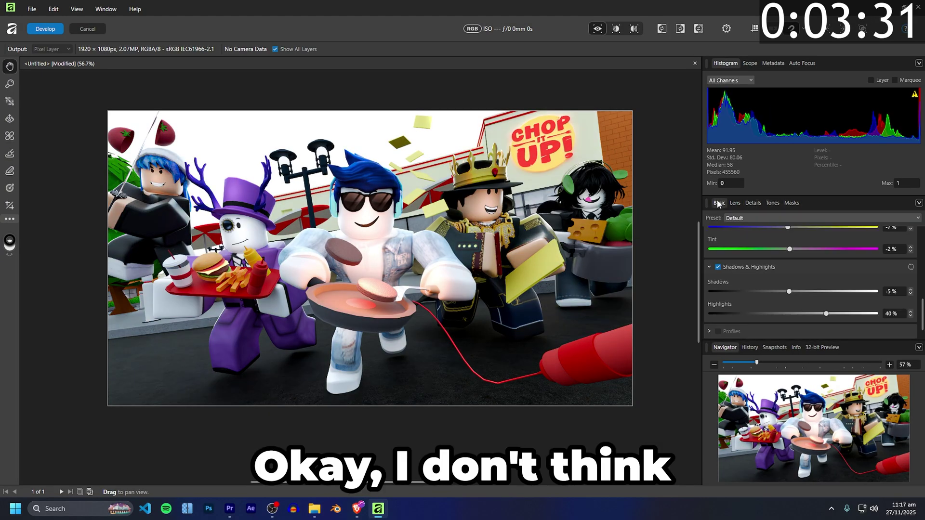
left_click(52, 28)
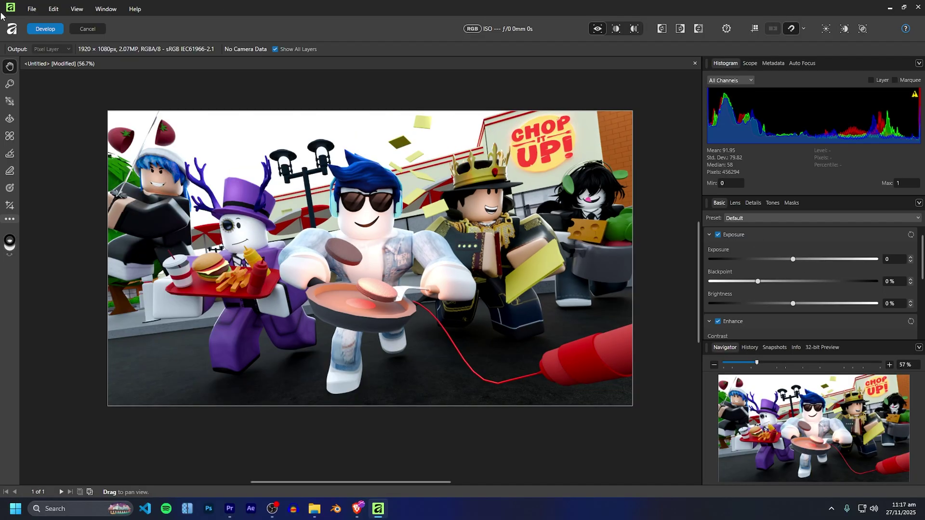
Cancel the reopened RAW development of the image and return to the document
left_click(87, 29)
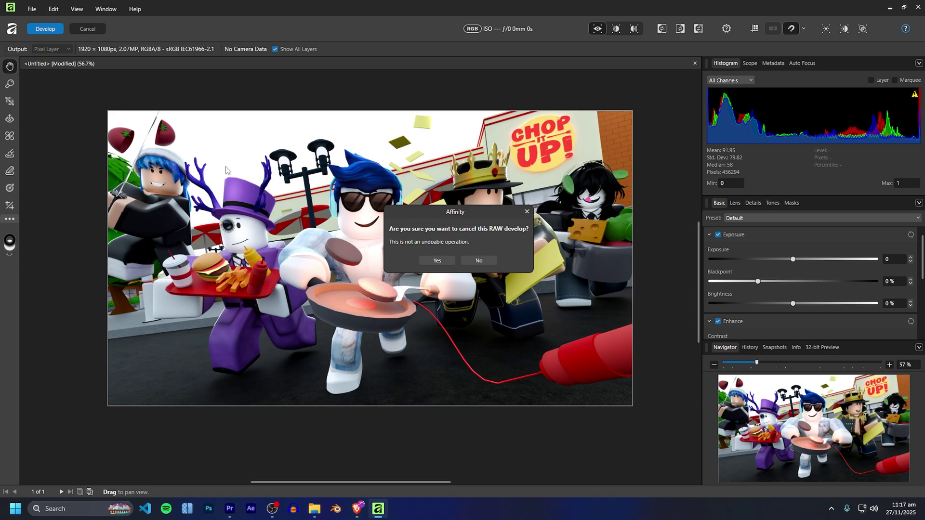
left_click(437, 260)
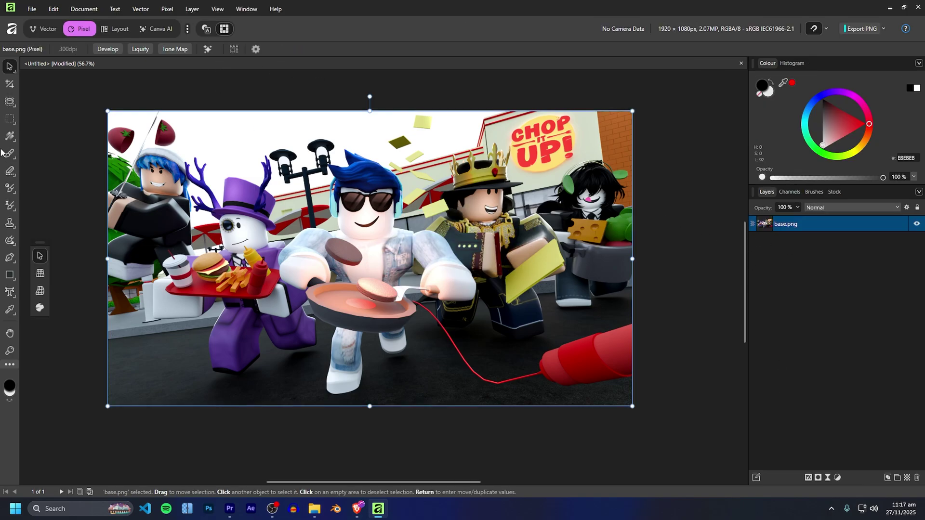
left_click(889, 477)
key("Delete")
left_click(675, 316)
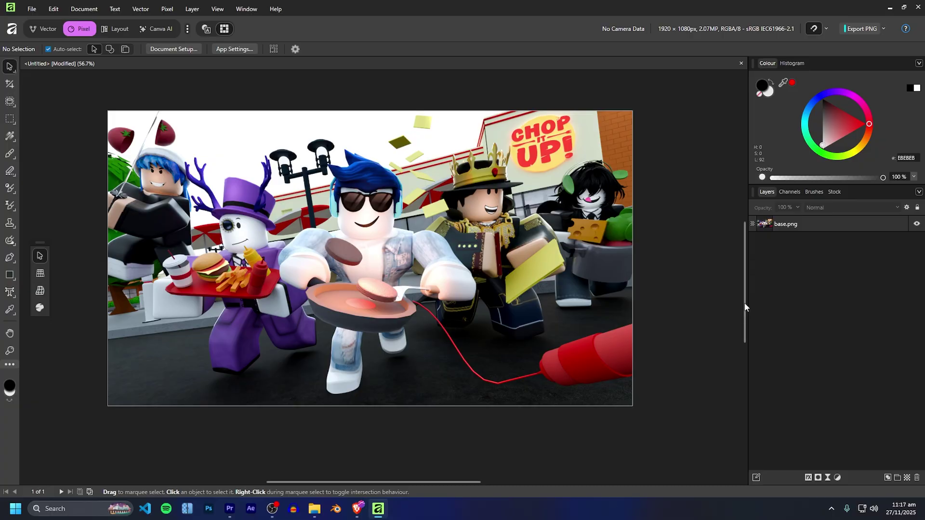
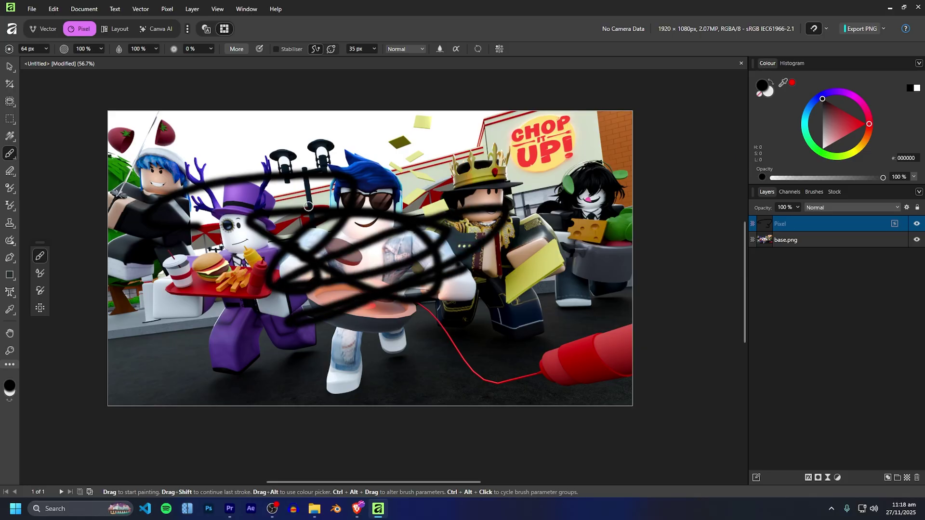
Undo the black scribbled test strokes over the characters
key("ctrl+z")
key("ctrl+z")
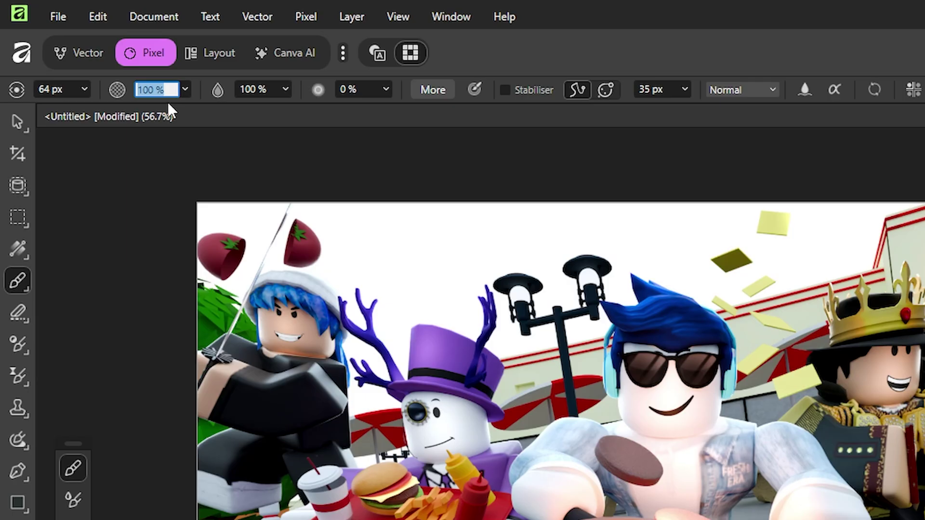
Try a brush stroke at 24% opacity, undo it, and restore the brush opacity to 100%
left_click(184, 90)
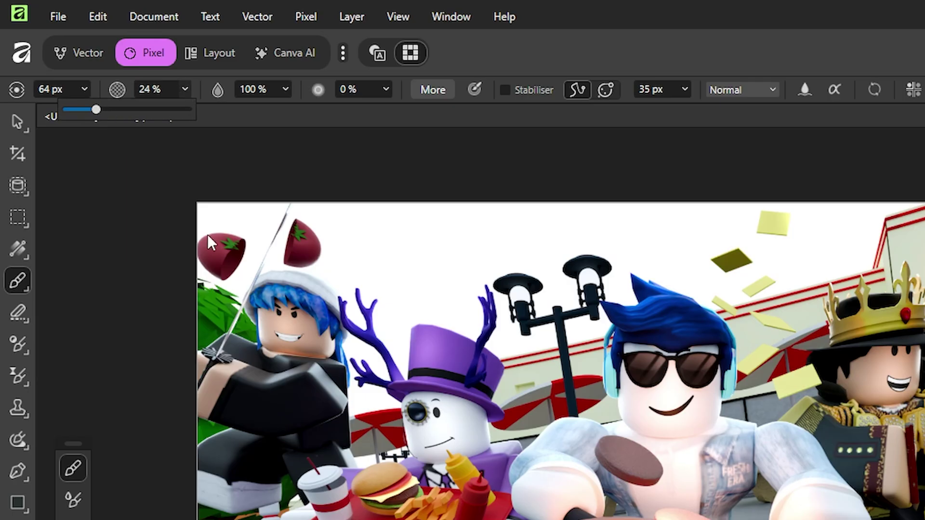
left_click_drag(246, 356, 483, 374)
key("ctrl+z")
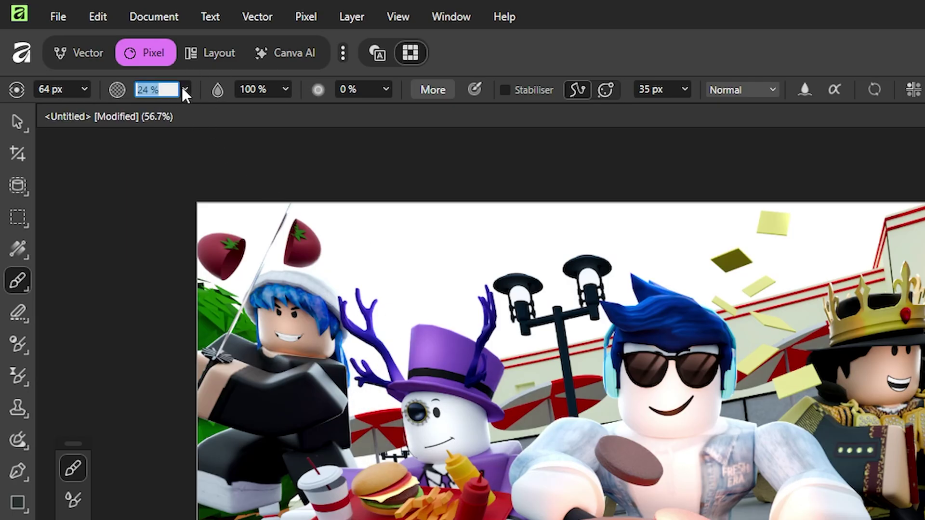
left_click(185, 90)
left_click_drag(185, 110, 395, 116)
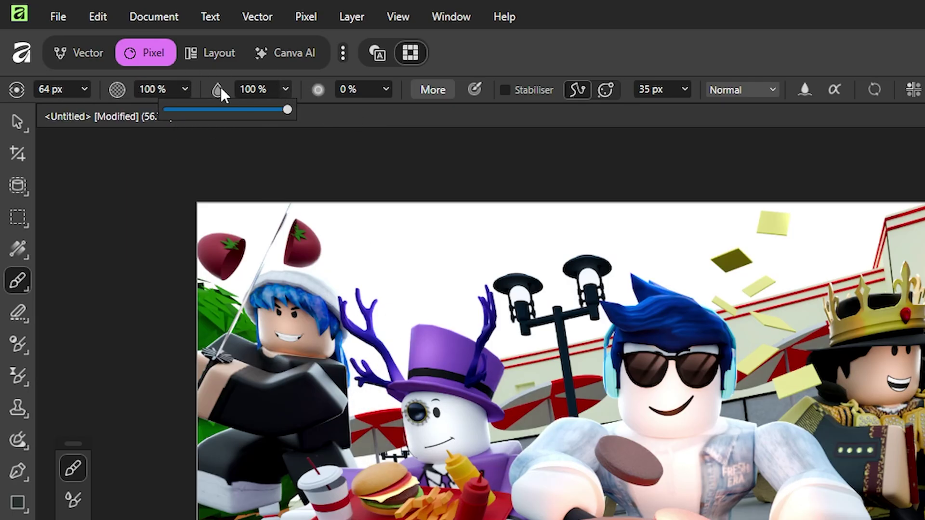
Set the brush flow to 31% and its width to 126 px, checking the brush over the central character's face
left_click(285, 89)
mouse_move(205, 112)
left_mouse_down()
mouse_move(192, 112)
mouse_move(206, 113)
left_mouse_up()
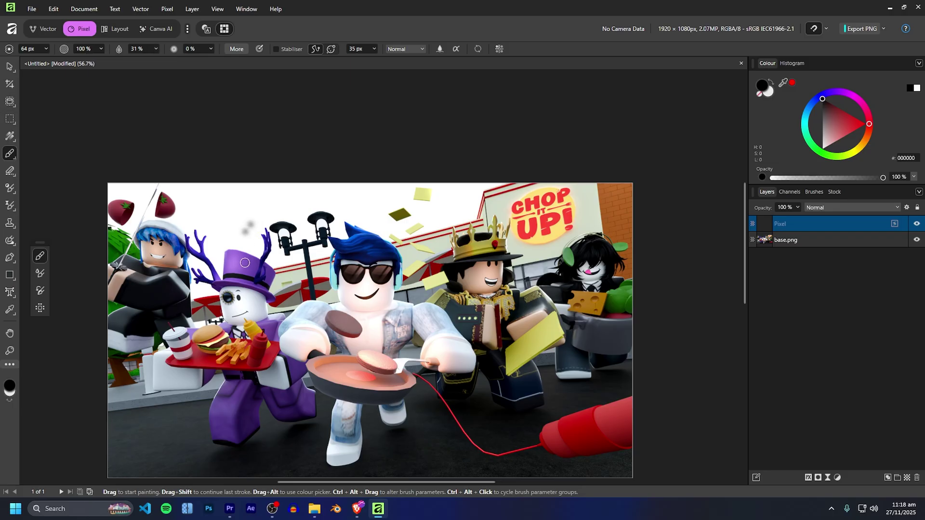
scroll(247, 294, "up", 3)
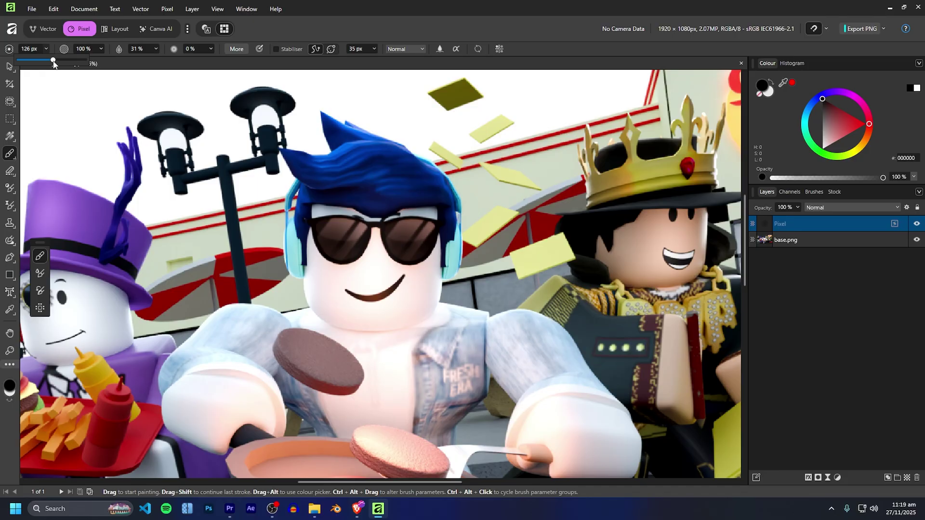
scroll(337, 269, "up", 5)
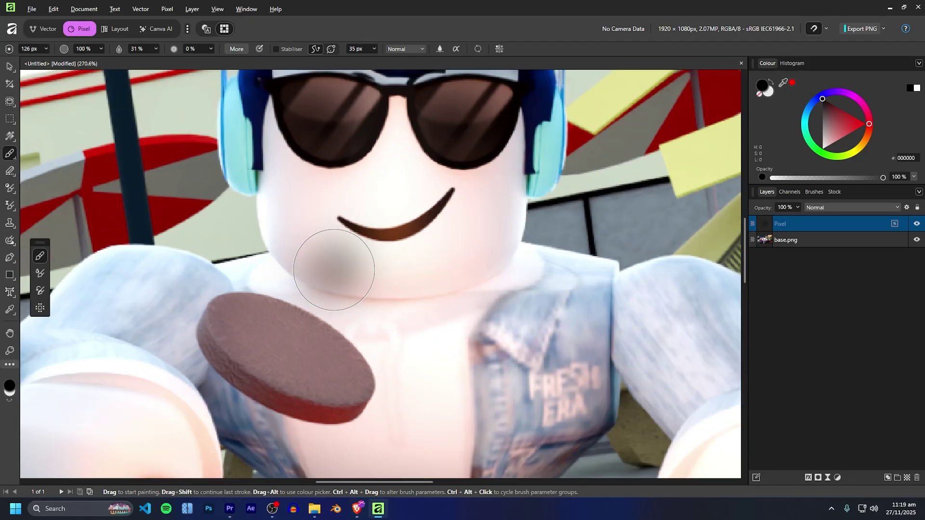
scroll(351, 203, "down", 3)
Set the blend mode of the Pixel layer to Overlay
left_click(811, 208)
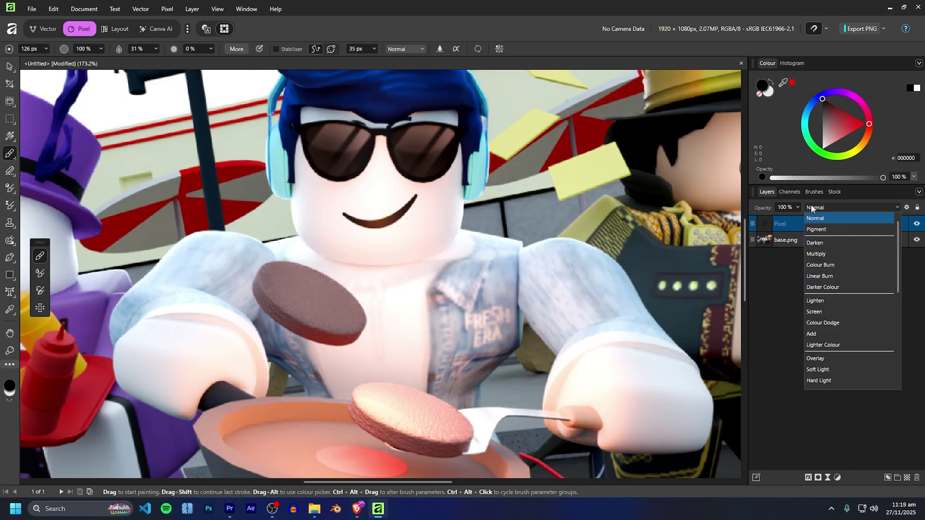
scroll(818, 290, "down", 2)
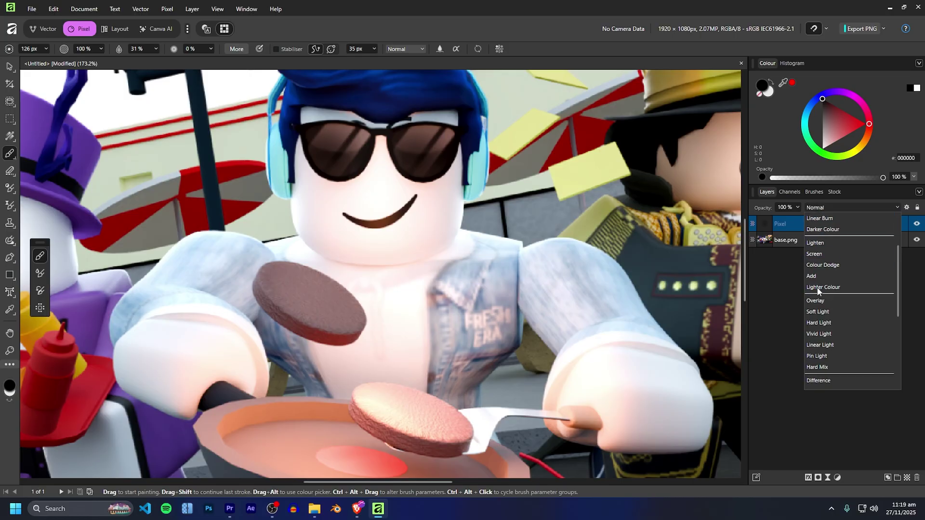
left_click(799, 232)
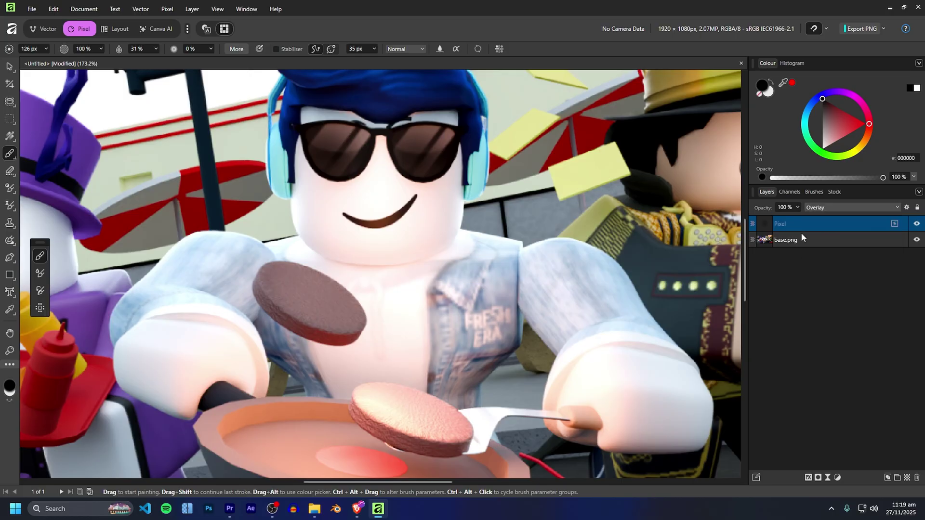
Try a black brush stroke on the base.png layer, undo it, and reselect the Pixel layer
left_click(799, 233)
mouse_move(357, 246)
left_mouse_down()
mouse_move(298, 239)
mouse_move(391, 254)
left_mouse_up()
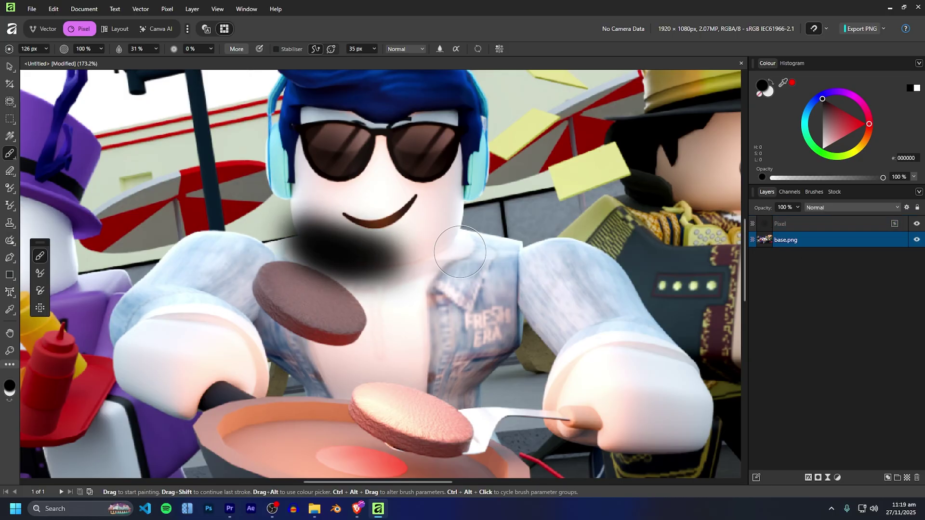
key("ctrl+z")
left_click(788, 225)
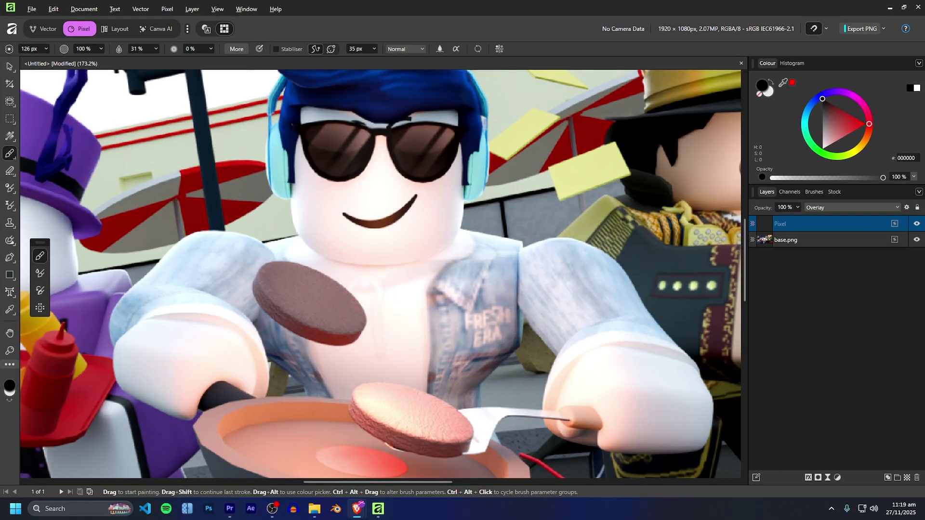
Paint black shading on the Overlay layer along the central character's jaw and sunglasses, refining the brush to 49 px and 11% flow
left_click_drag(924, 6, 462, 1)
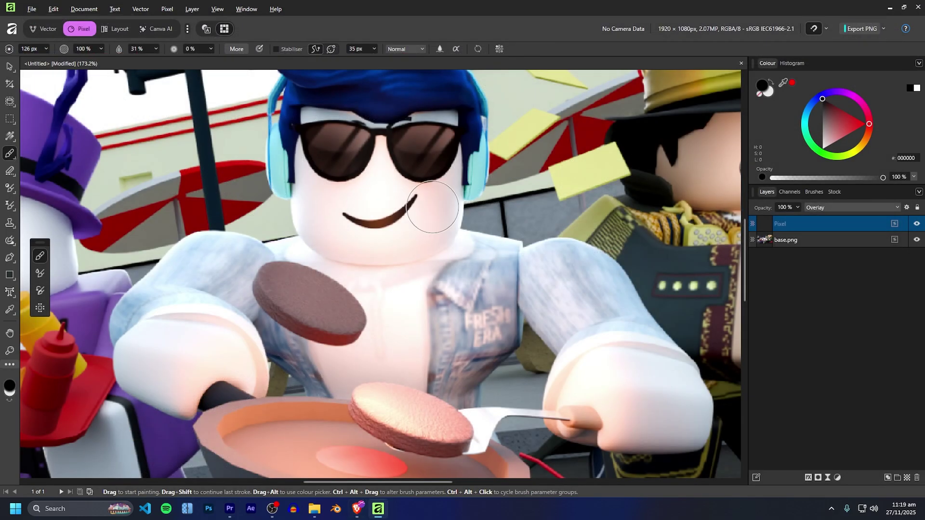
mouse_move(424, 243)
left_mouse_down()
mouse_move(444, 221)
mouse_move(455, 246)
left_mouse_up()
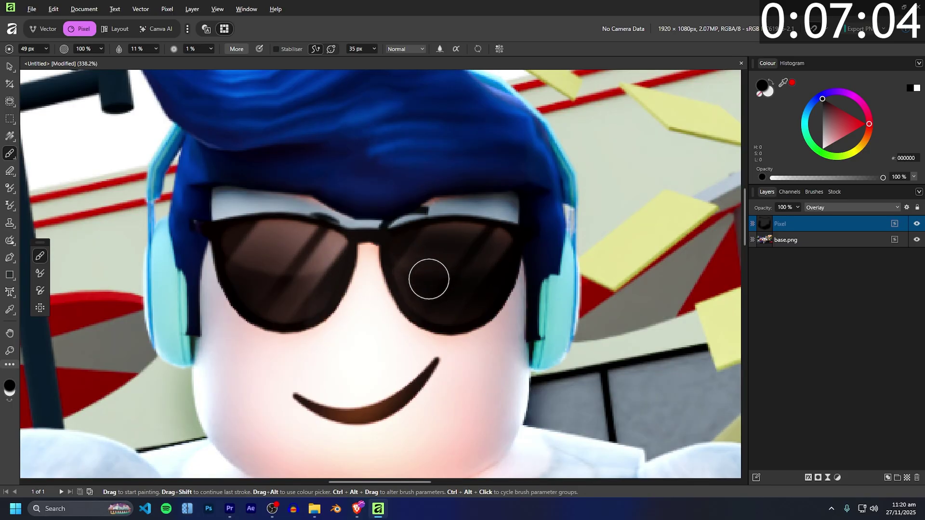
mouse_move(429, 279)
left_mouse_down()
mouse_move(506, 231)
mouse_move(458, 241)
mouse_move(250, 227)
mouse_move(342, 246)
mouse_move(357, 256)
mouse_move(322, 277)
mouse_move(349, 285)
mouse_move(289, 238)
mouse_move(358, 241)
mouse_move(296, 293)
left_mouse_up()
Switch the brush to white, set it to 39 px and 2% hardness, and paint highlights on the sunglasses
key("x")
left_click_drag(307, 237, 295, 235, "ctrl+alt")
mouse_move(295, 235)
left_mouse_down()
mouse_move(265, 258)
mouse_move(267, 233)
mouse_move(257, 237)
mouse_move(285, 244)
mouse_move(245, 298)
left_mouse_up()
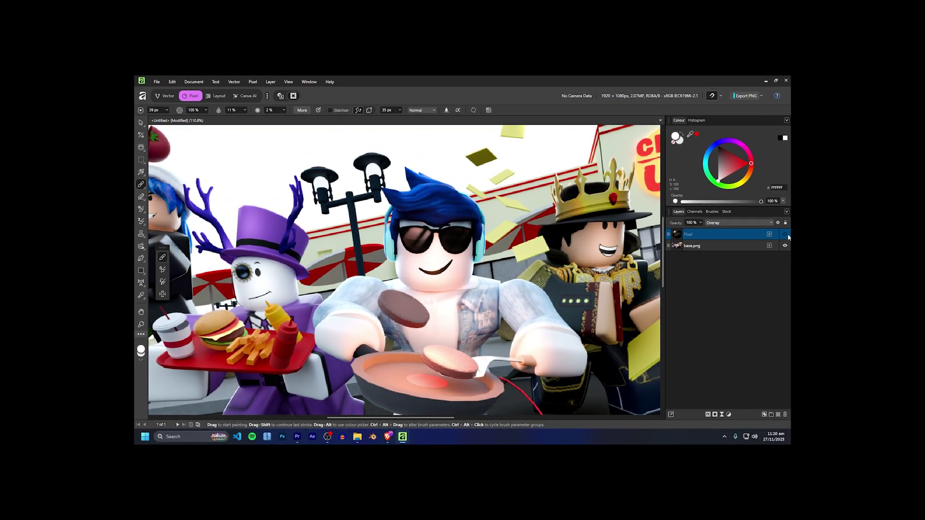
Hide and show the Pixel layer to compare the artwork with and without the painted shading
left_click(785, 234)
left_click(784, 234)
Darken the central character's sunglasses and smile with black, using a 12 px brush at 3% hardness for the smile
scroll(420, 207, "up", 10)
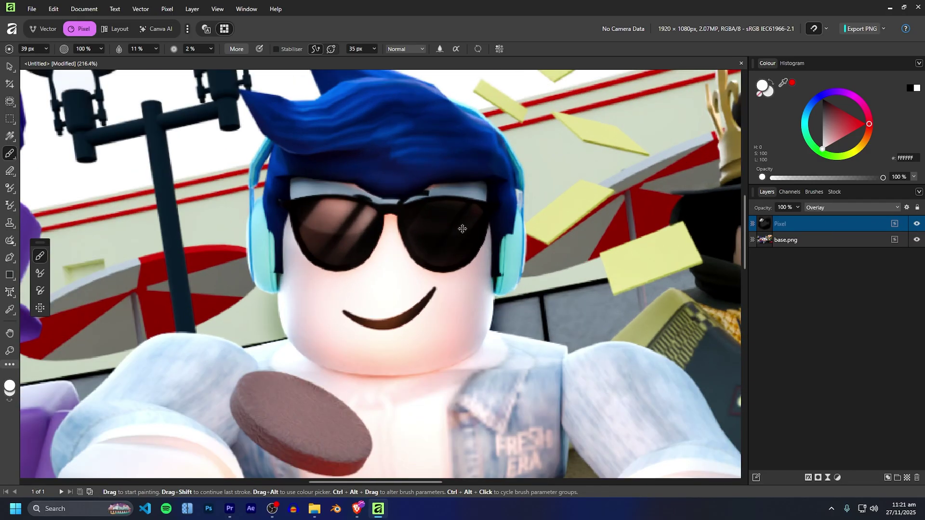
mouse_move(402, 186)
left_mouse_down()
mouse_move(465, 157)
mouse_move(471, 225)
mouse_move(394, 249)
mouse_move(337, 283)
mouse_move(496, 212)
mouse_move(478, 238)
left_mouse_up()
mouse_move(193, 195)
left_mouse_down()
mouse_move(193, 273)
mouse_move(204, 279)
mouse_move(222, 161)
mouse_move(190, 207)
mouse_move(136, 200)
left_mouse_up()
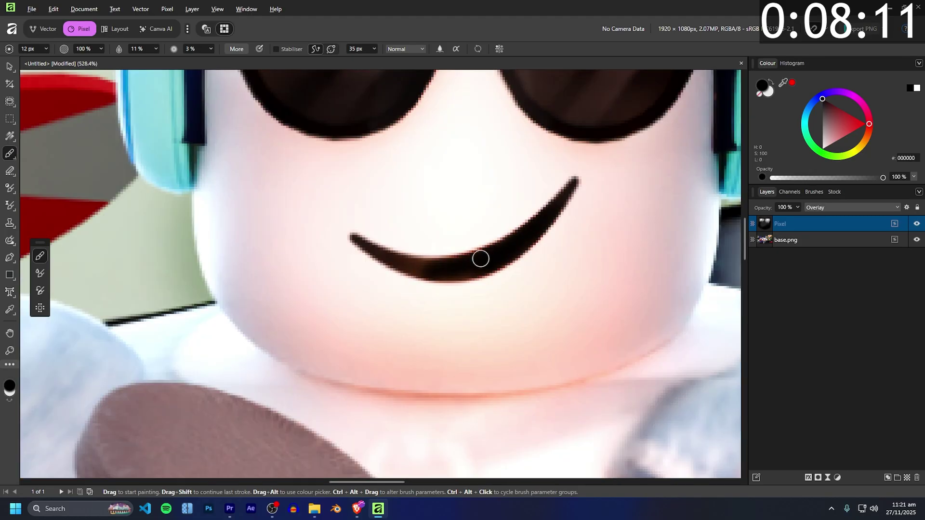
scroll(361, 363, "down", 4)
mouse_move(394, 293)
left_mouse_down()
mouse_move(355, 365)
mouse_move(516, 241)
left_mouse_up()
Shade the central character's denim jacket and the area around the upper patty with a 55 px black brush at 5% hardness
scroll(476, 153, "down", 3)
scroll(542, 276, "up", 1)
mouse_move(564, 357)
left_mouse_down()
mouse_move(578, 308)
mouse_move(471, 316)
left_mouse_up()
scroll(310, 298, "up", 3)
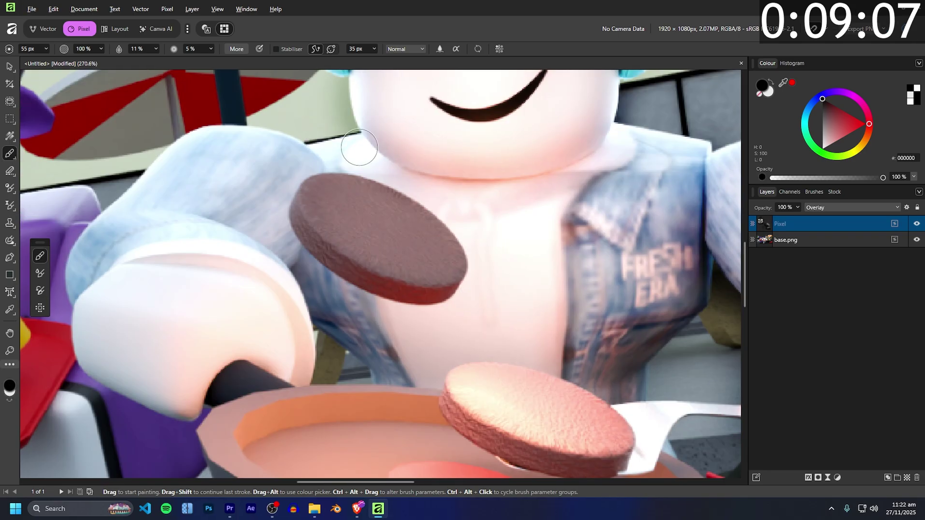
mouse_move(359, 151)
left_mouse_down()
mouse_move(190, 237)
mouse_move(381, 221)
left_mouse_up()
Shade the frying pan and its underside with a 51 px black brush at 11% flow
scroll(507, 303, "down", 3)
left_click_drag(585, 403, 553, 418)
scroll(554, 418, "down", 2)
mouse_move(553, 386)
left_mouse_down()
mouse_move(360, 347)
mouse_move(435, 392)
left_mouse_up()
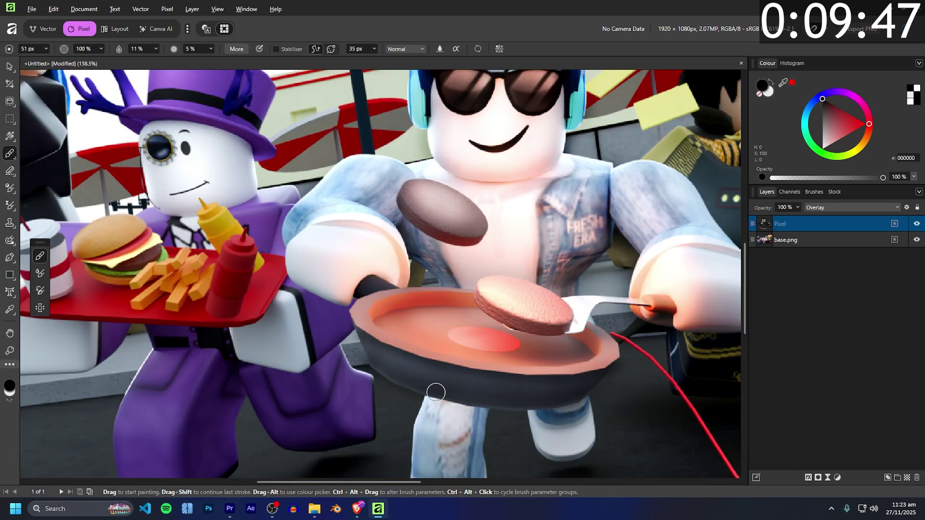
Shade the central character's front jeans leg and the area above the shoe with a 105 px black brush at 7% hardness
key("x")
scroll(424, 347, "down", 2)
scroll(434, 337, "down", 1)
key("x")
left_click_drag(511, 372, 505, 453)
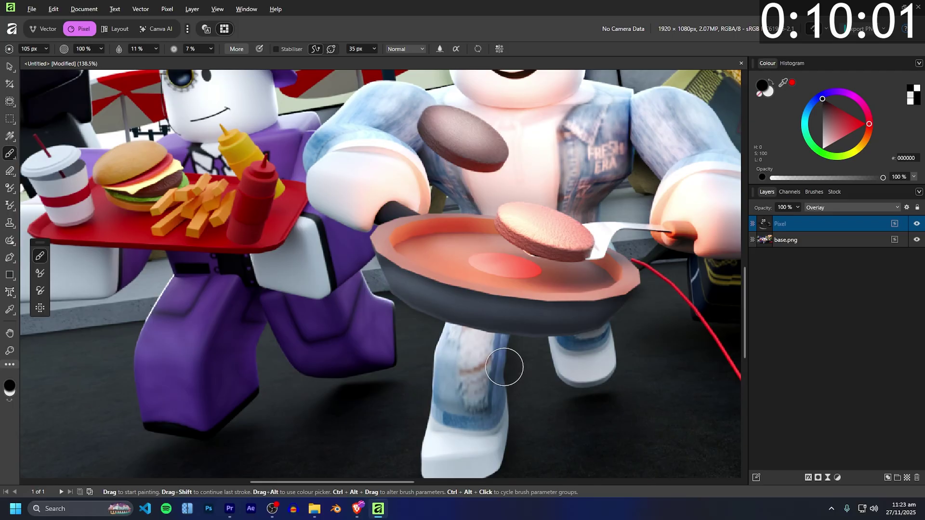
key("ctrl+z")
mouse_move(503, 372)
left_mouse_down()
mouse_move(495, 428)
mouse_move(489, 452)
left_mouse_up()
scroll(429, 430, "down", 1)
left_click_drag(432, 429, 503, 416)
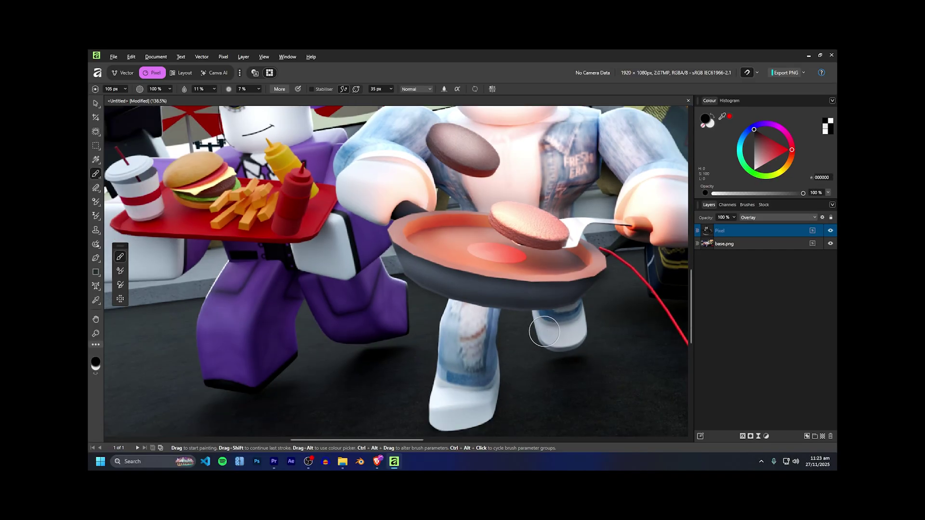
Hide and show the Pixel layer to compare the whole artwork with and without the central character's shading
scroll(545, 332, "down", 3)
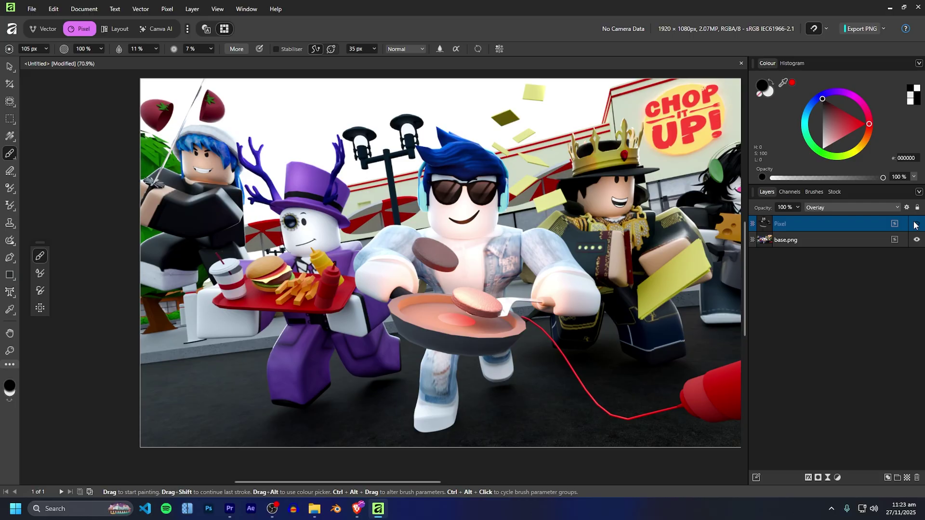
left_click(916, 224)
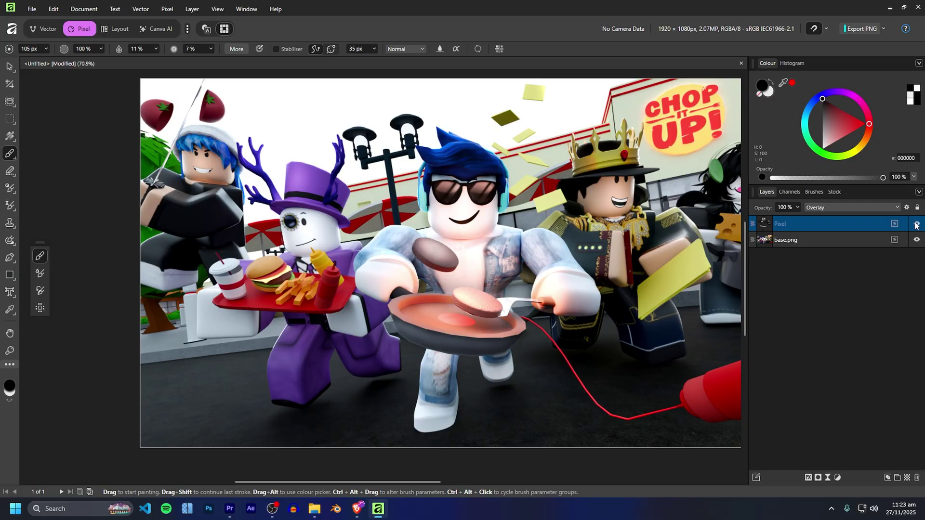
left_click(916, 224)
left_click(915, 224)
left_click(915, 224)
left_click(916, 224)
left_click(915, 225)
left_click(916, 225)
Shade the spikes of the central character's blue hair with black, using a 48 px brush at 7% hardness
scroll(450, 151, "up", 5)
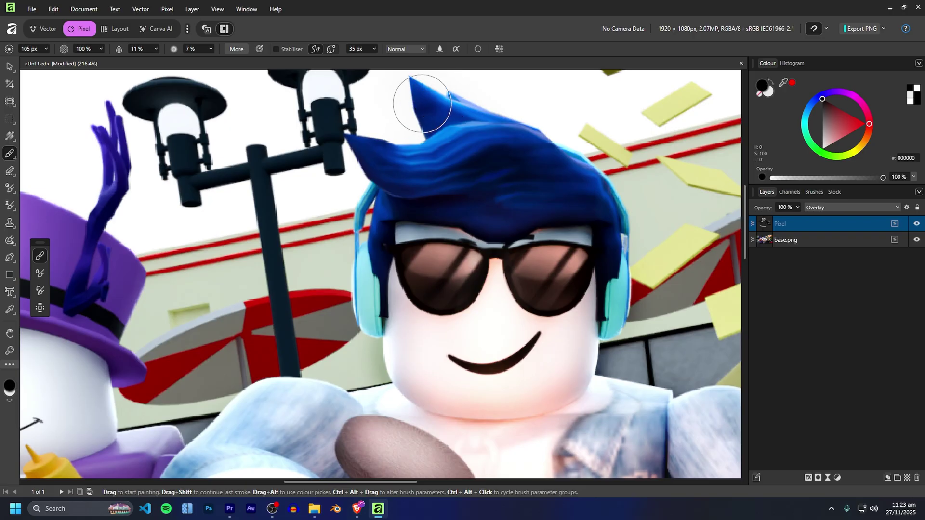
mouse_move(422, 104)
left_mouse_down()
mouse_move(369, 151)
mouse_move(407, 190)
mouse_move(409, 177)
left_mouse_up()
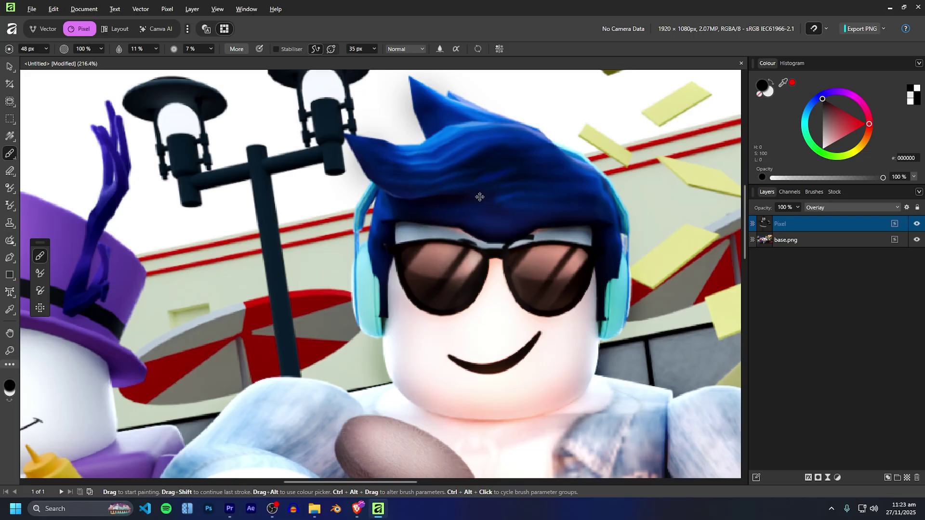
left_click_drag(414, 123, 417, 133)
key("ctrl+z")
left_click_drag(414, 99, 427, 139)
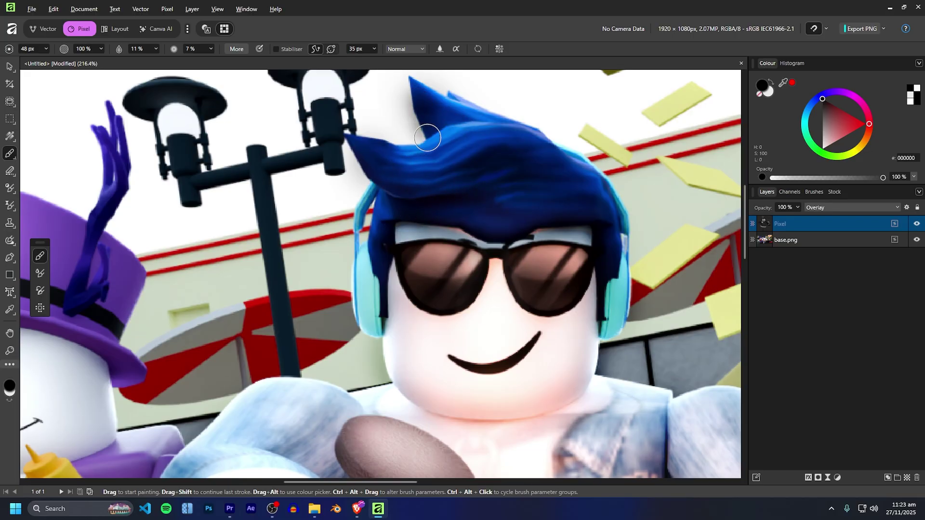
scroll(477, 129, "down", 4)
scroll(453, 118, "up", 10)
scroll(486, 115, "down", 10)
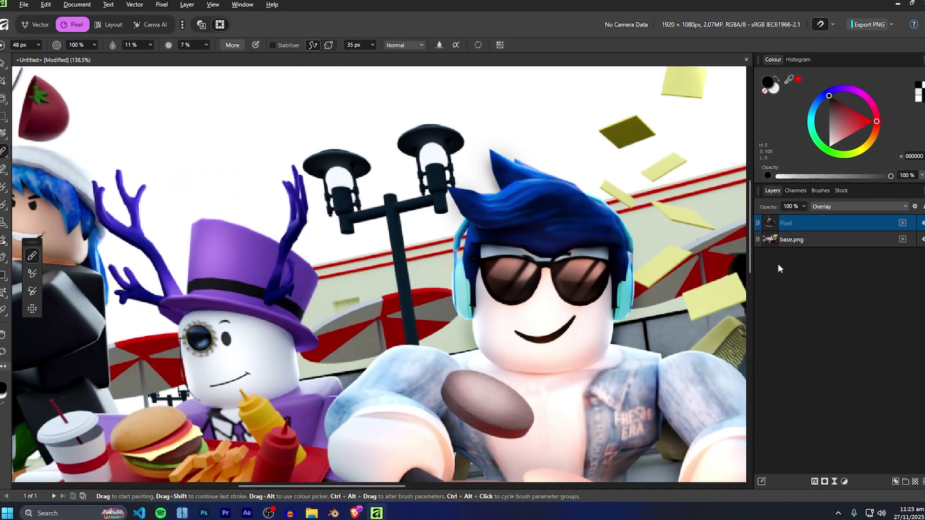
Toggle the Pixel layer's visibility to compare the crowned character's face with and without the painted shading
scroll(491, 224, "up", 6)
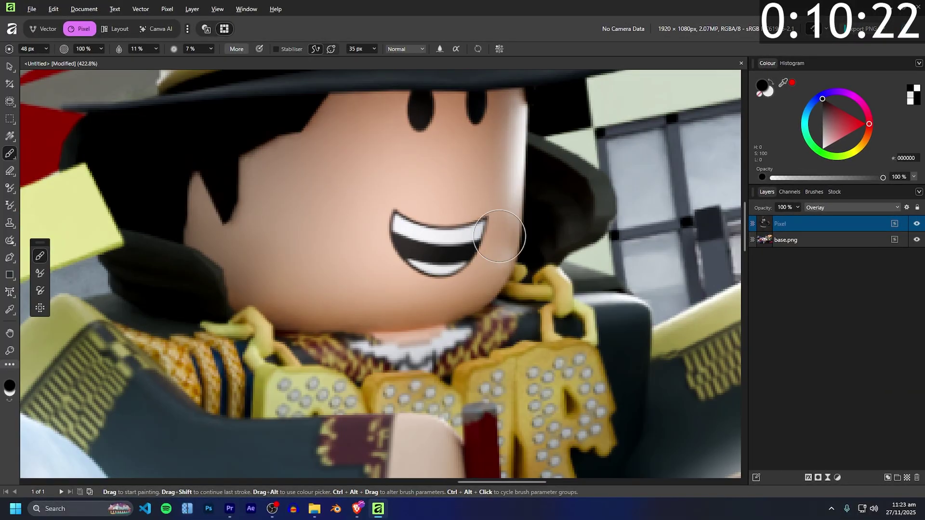
scroll(499, 236, "down", 3)
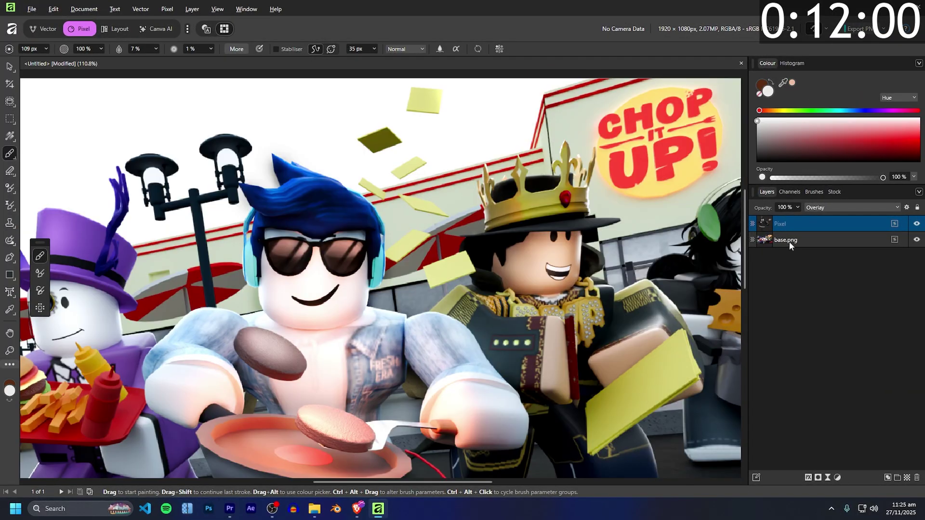
left_click(917, 224)
left_click(917, 224)
left_click(917, 224)
left_click(917, 224)
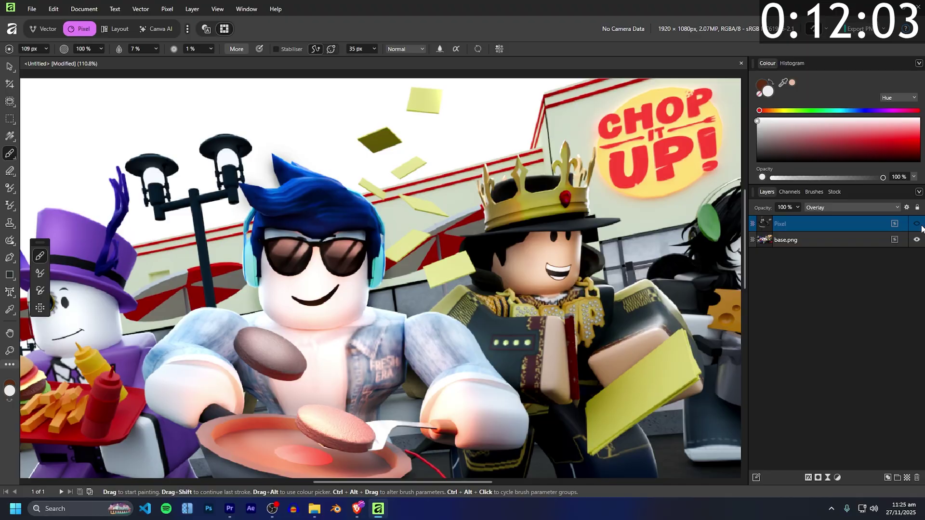
Shade the crowned character's face with a 101 px dark brown brush at 5% flow and 2% hardness
scroll(598, 275, "up", 4)
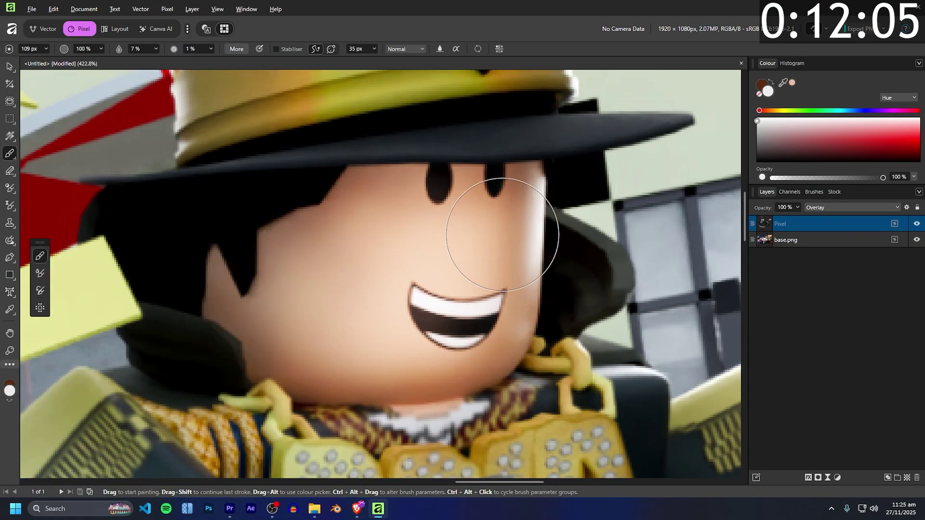
key("x")
mouse_move(498, 247)
left_mouse_down()
mouse_move(548, 247)
mouse_move(487, 245)
mouse_move(523, 221)
mouse_move(481, 221)
left_mouse_up()
left_click(155, 49)
left_click(495, 236)
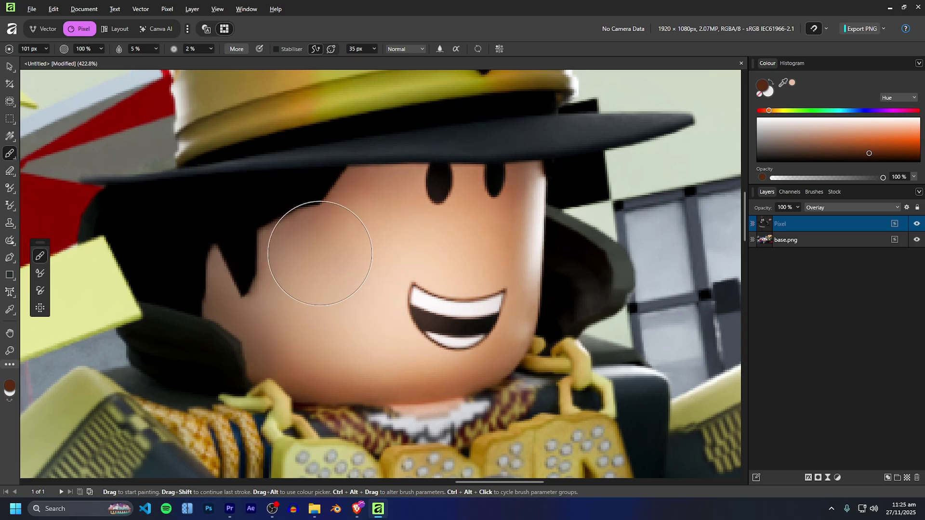
scroll(516, 299, "down", 2)
scroll(510, 294, "down", 1)
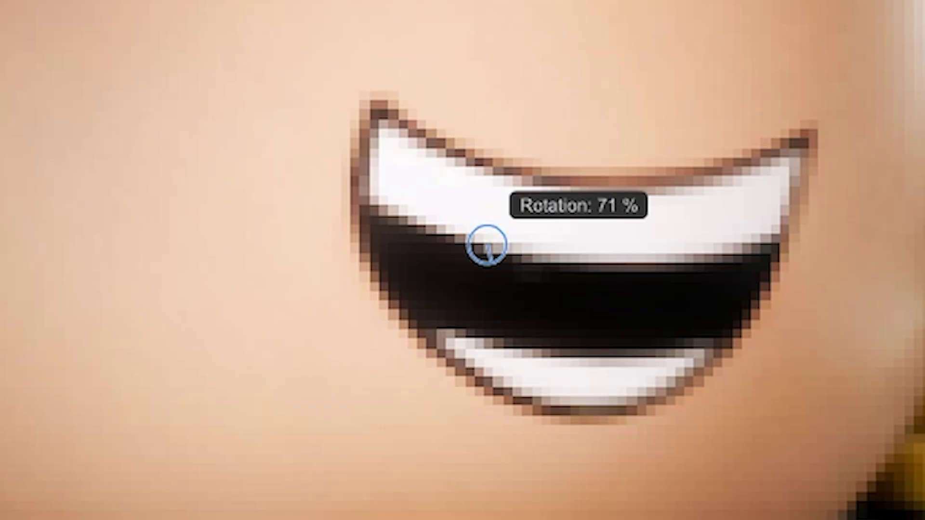
Prepare a 4 px white brush for the crowned character's mouth and highlight the sleeve with a 69 px white brush at 10% hardness
left_click_drag(487, 245, 486, 244)
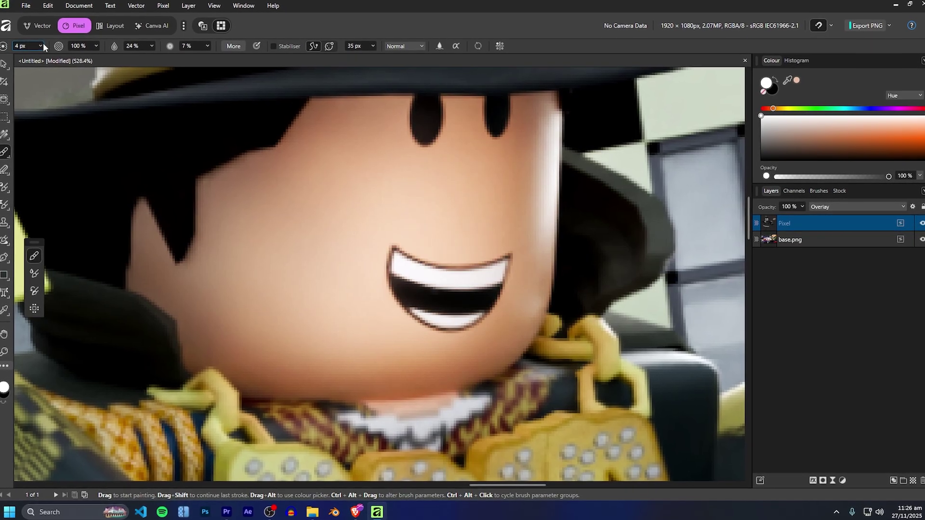
left_click(40, 45)
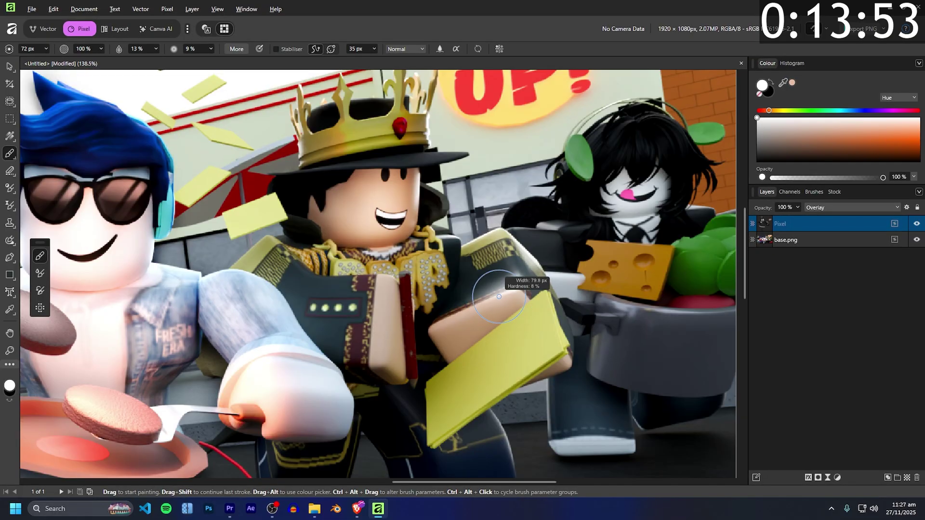
left_click_drag(499, 296, 504, 294)
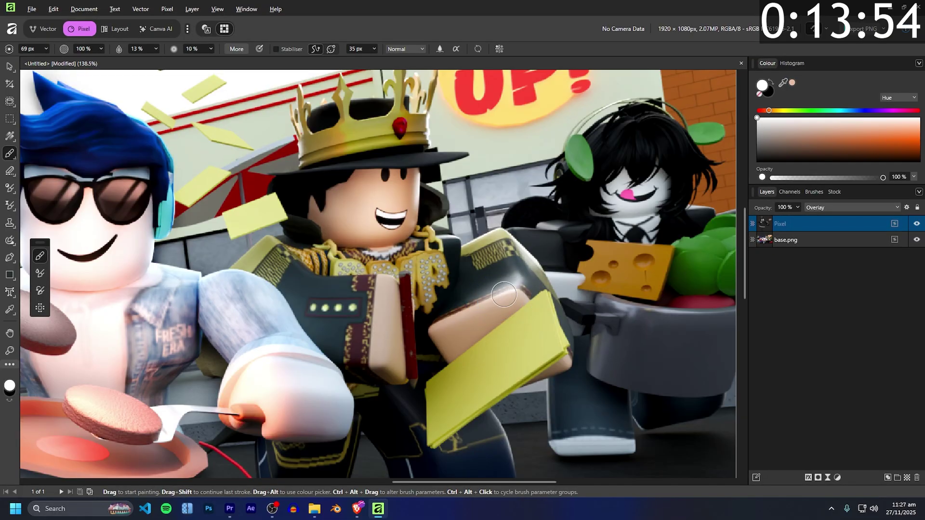
key("x")
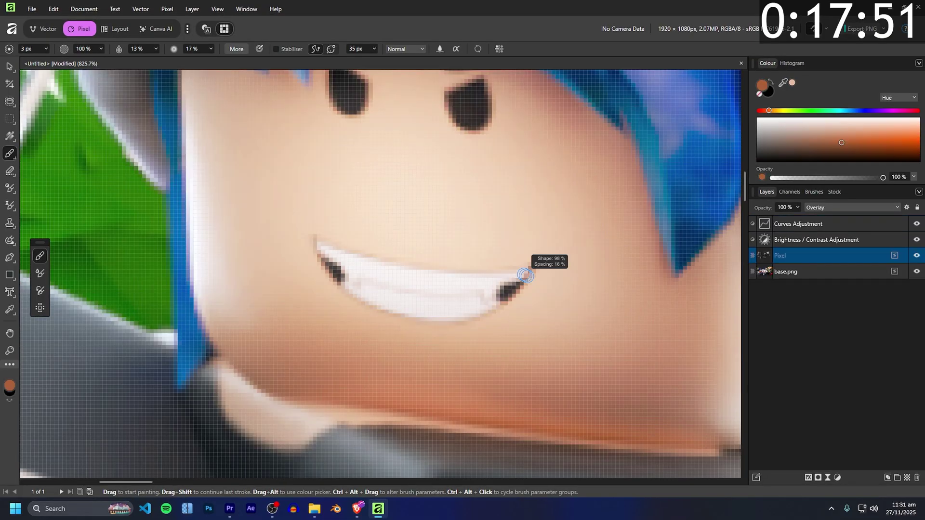
Cycle through the 3 px brush's on-canvas parameters over the blue-haired character's face, setting shape and spacing to 100%
left_click_drag(548, 256, 547, 257)
left_click_drag(447, 240, 526, 273)
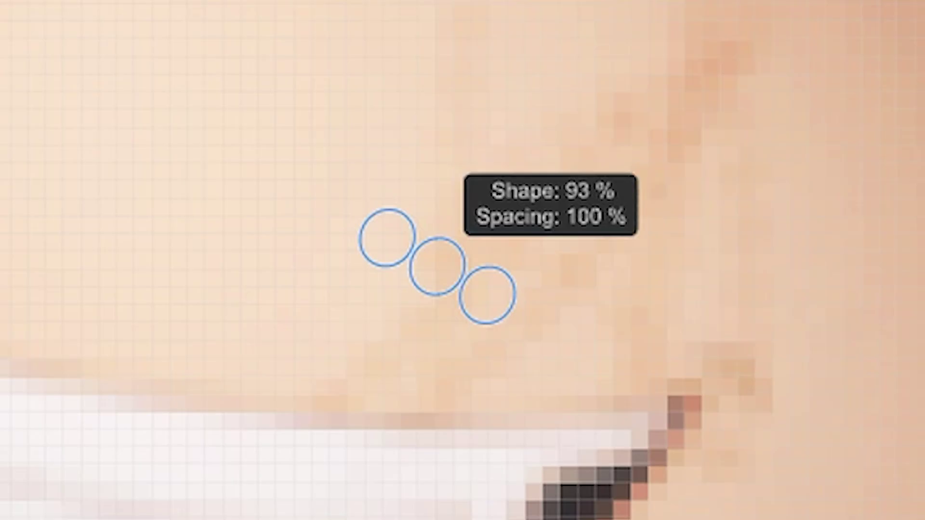
left_click_drag(437, 266, 449, 375)
left_click(460, 350, "ctrl+alt")
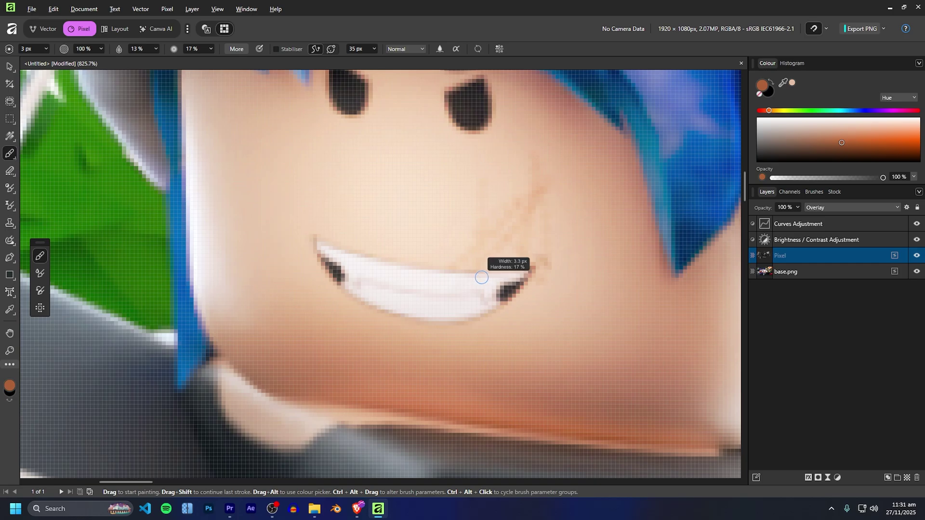
left_click(507, 196, "ctrl+alt")
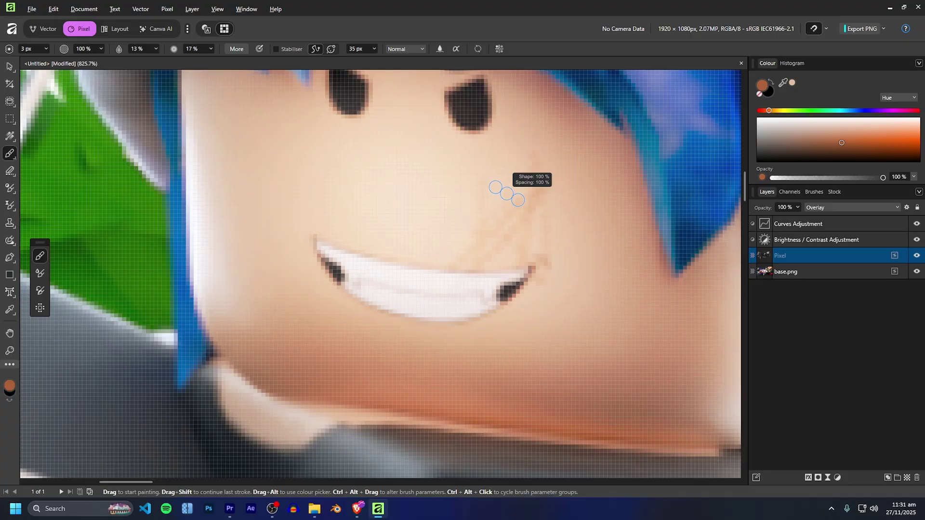
left_click_drag(507, 193, 506, 213)
left_click(506, 213, "ctrl+alt")
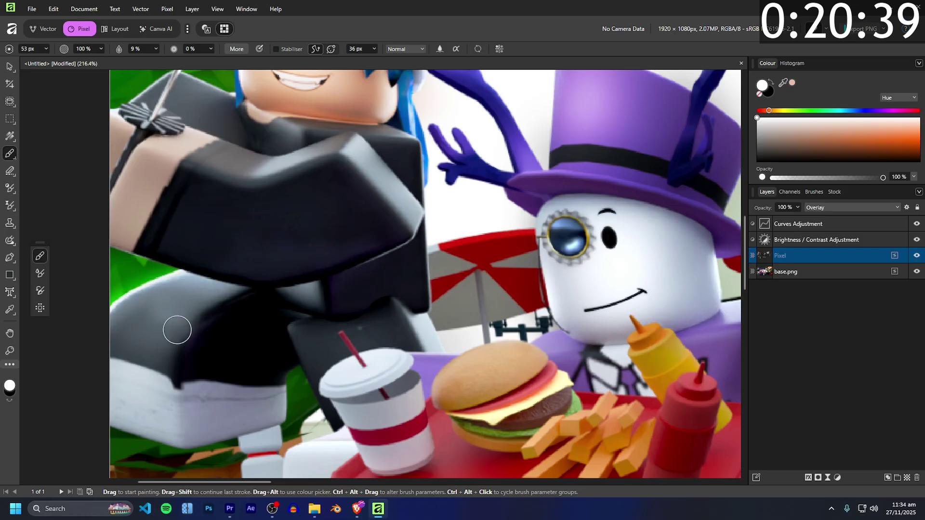
Try white highlight strokes on the blue-haired character's dark trouser leg with a 53 px brush at 0% hardness
key("ctrl+z")
mouse_move(341, 374)
left_mouse_down()
mouse_move(478, 393)
mouse_move(386, 382)
mouse_move(519, 377)
mouse_move(395, 300)
left_mouse_up()
key("ctrl+z")
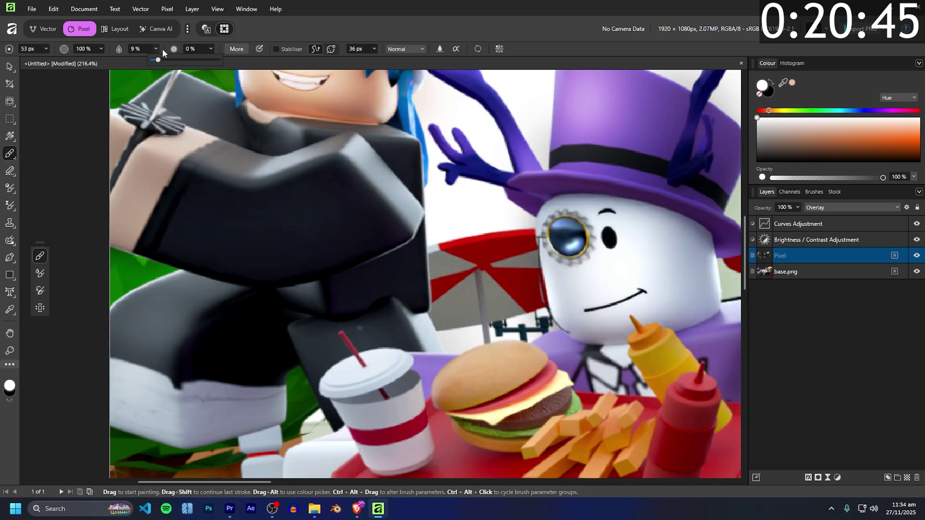
Try white Paint Brush strokes on the Pixel layer across the crowned character's chest and the central character's arm
scroll(392, 208, "down", 4)
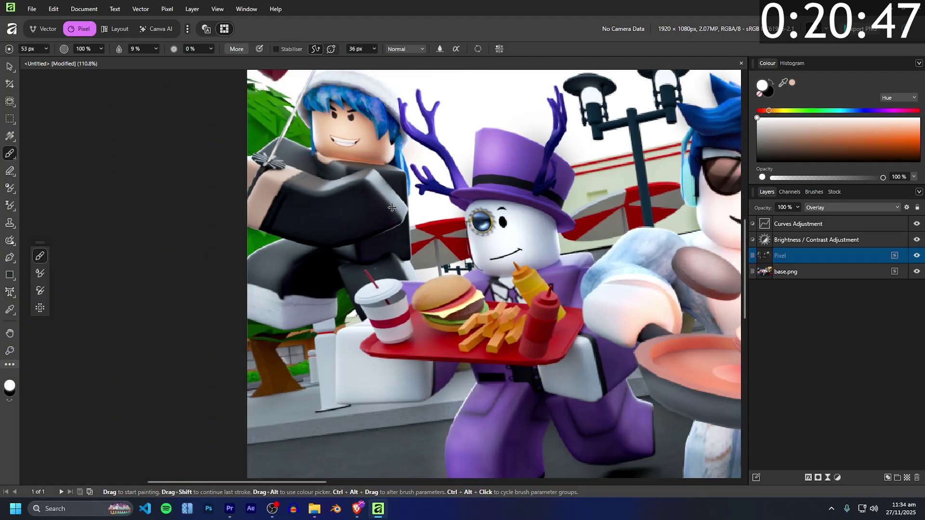
scroll(392, 208, "down", 1)
left_click_drag(593, 280, 319, 260)
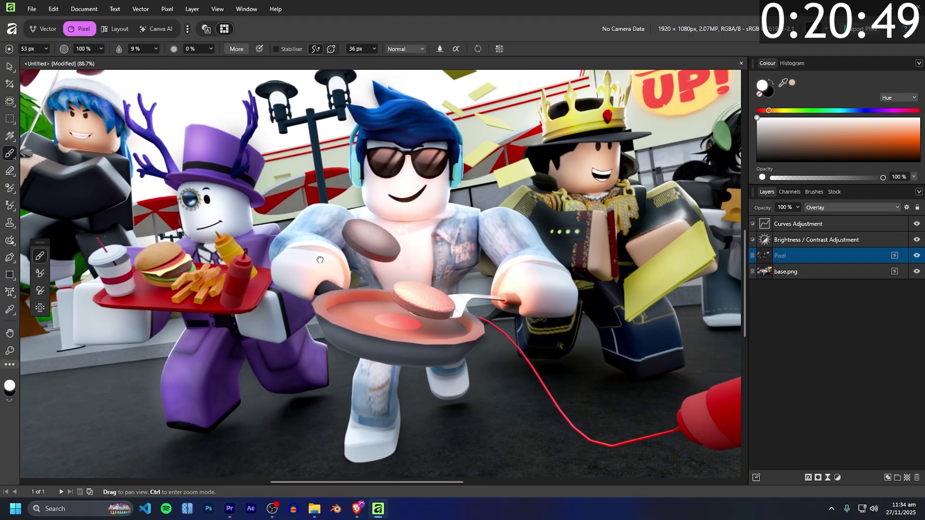
left_click(834, 261)
mouse_move(546, 236)
left_mouse_down()
mouse_move(621, 219)
mouse_move(511, 193)
mouse_move(373, 208)
left_mouse_up()
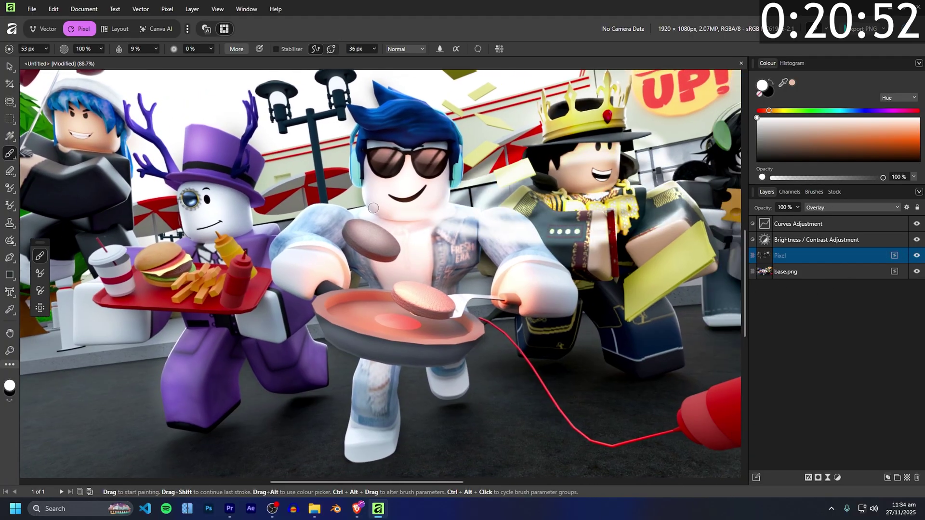
key("ctrl+z")
left_click(10, 154)
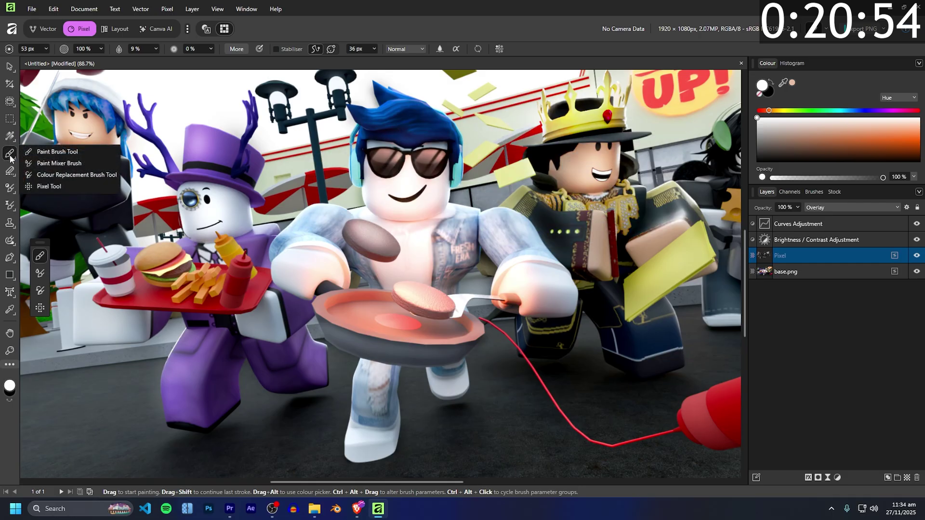
left_click(53, 152)
mouse_move(289, 222)
left_mouse_down()
mouse_move(277, 251)
mouse_move(320, 286)
left_mouse_up()
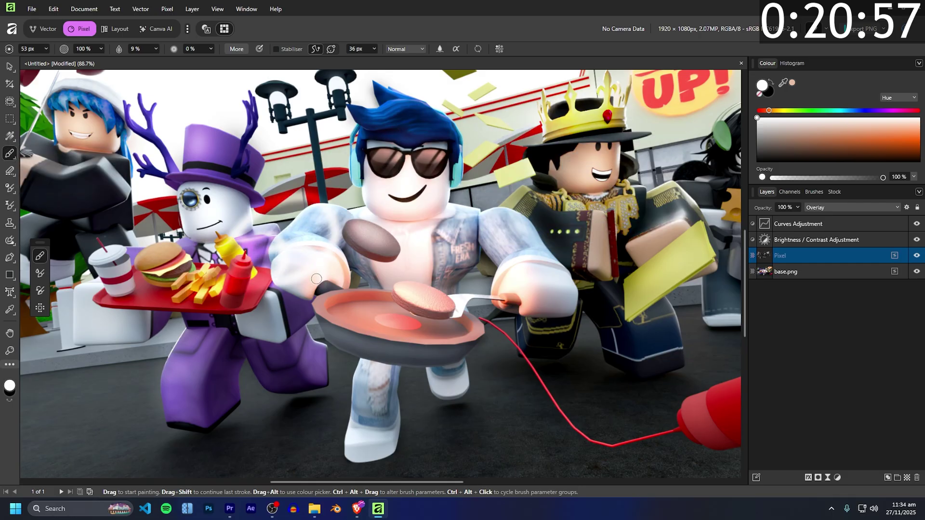
scroll(386, 130, "down", 1)
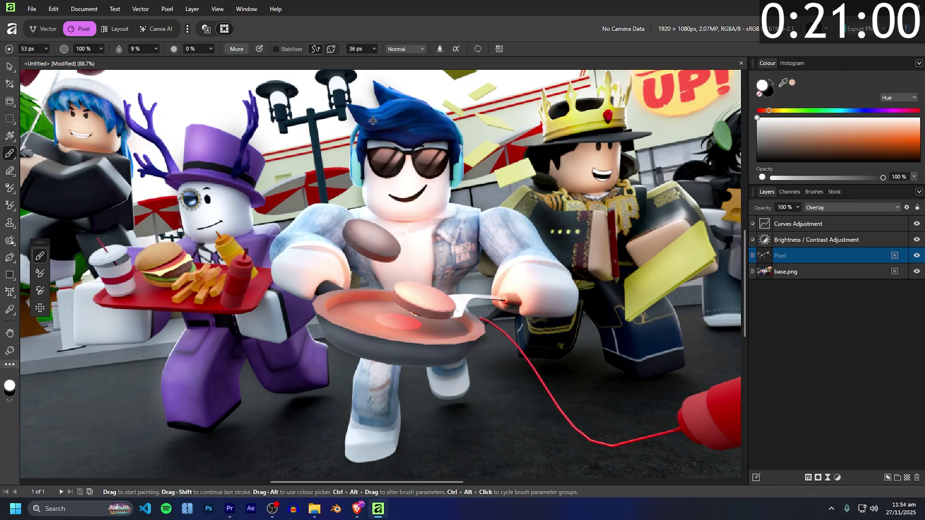
Hide and show the Pixel layer repeatedly to compare all characters with and without the painted shading and highlights
scroll(385, 131, "up", 2)
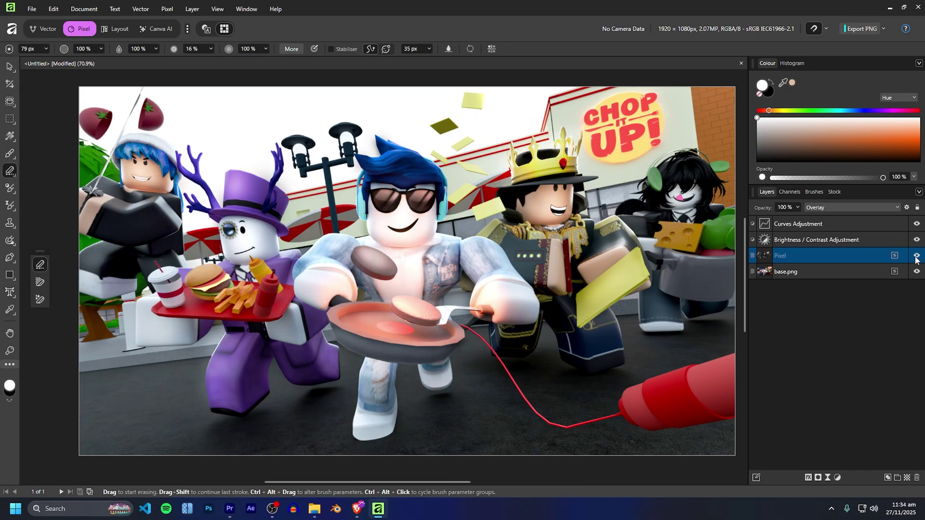
left_click(915, 257)
left_click(915, 256)
left_click(915, 257)
left_click(915, 257)
left_click(915, 257)
left_click(916, 257)
left_click(916, 256)
left_click(917, 256)
scroll(376, 135, "up", 5)
scroll(430, 181, "down", 8)
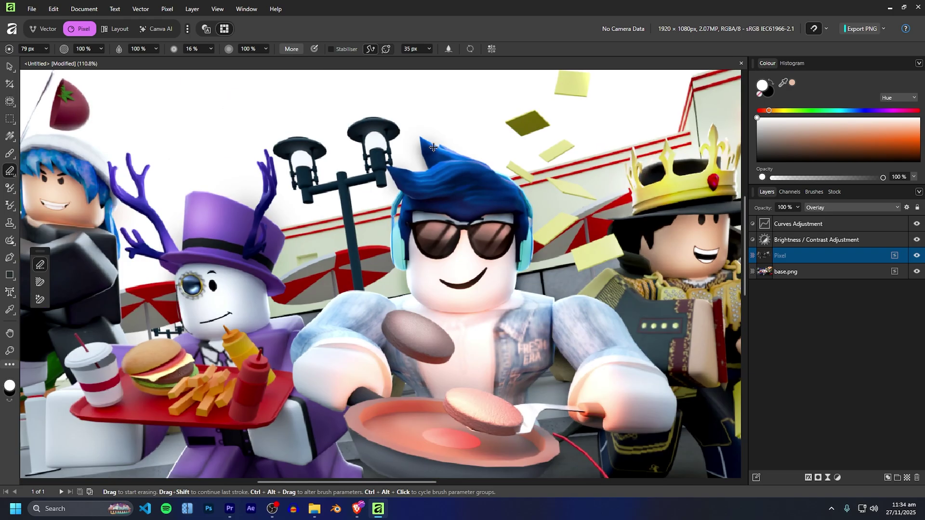
scroll(431, 182, "up", 3)
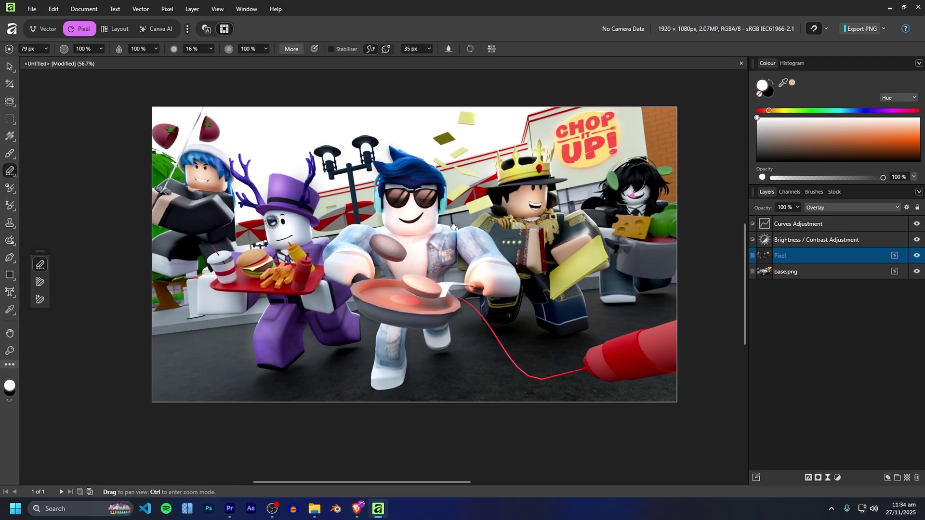
Select the central character's sunglasses on the base.png layer with the Object Selection Tool
scroll(431, 214, "up", 1)
left_click_drag(431, 215, 414, 216)
left_click(9, 101)
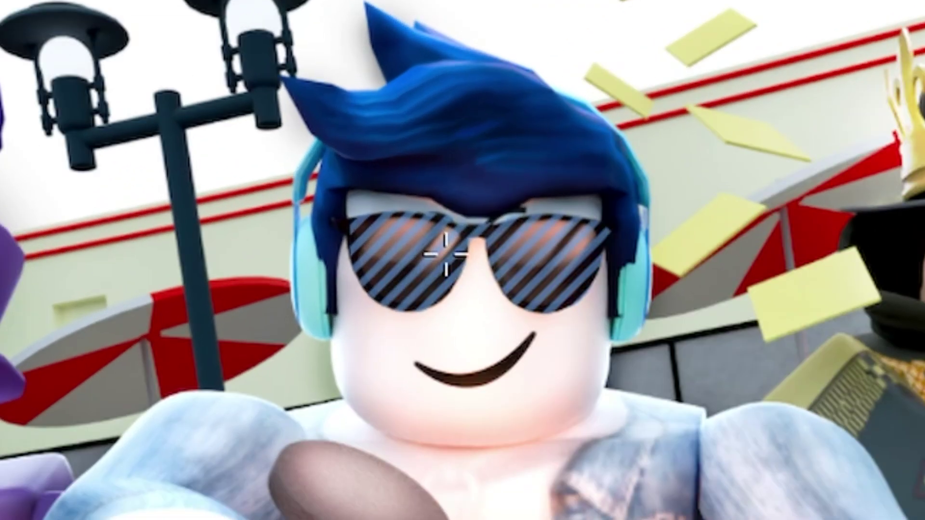
left_click(383, 200)
scroll(426, 196, "up", 6)
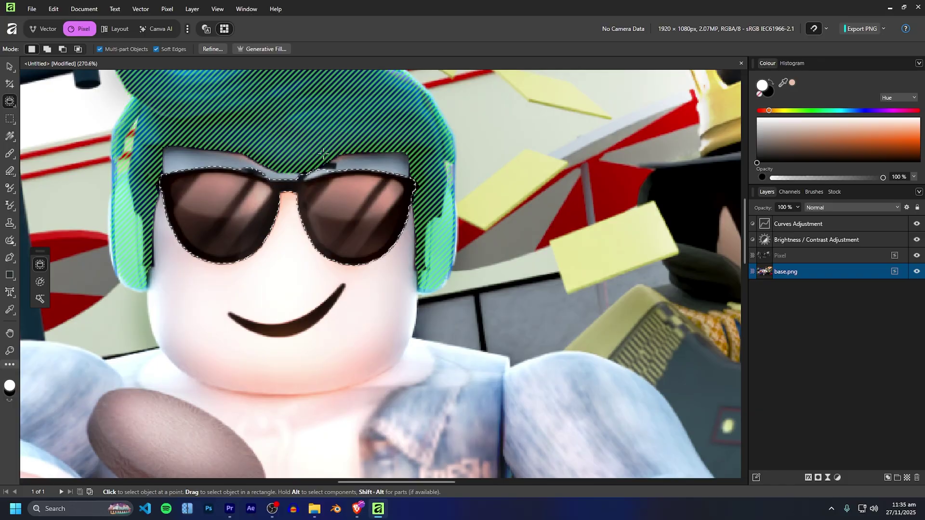
scroll(283, 164, "up", 3)
scroll(310, 200, "down", 10)
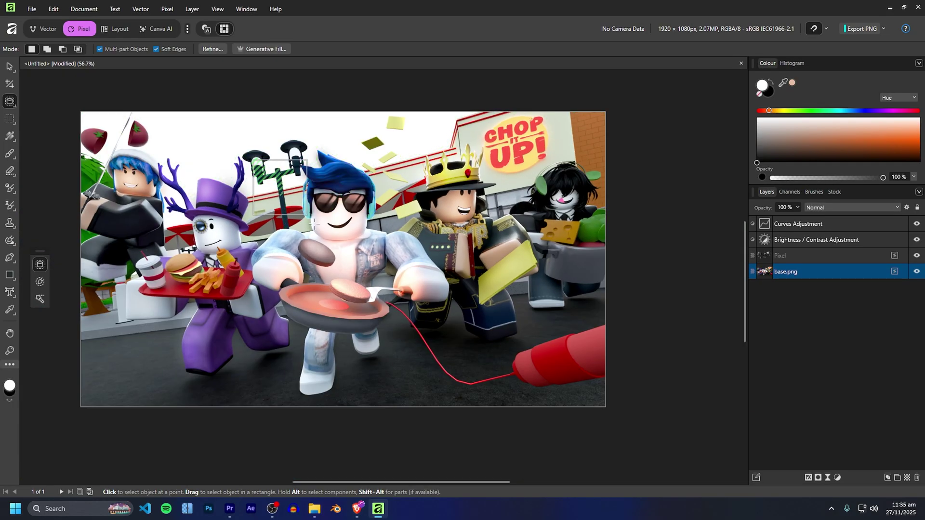
Try to select the central character and the frying pan on base.png with the Object Selection Tool, and clear the selection
left_click_drag(253, 272, 458, 390)
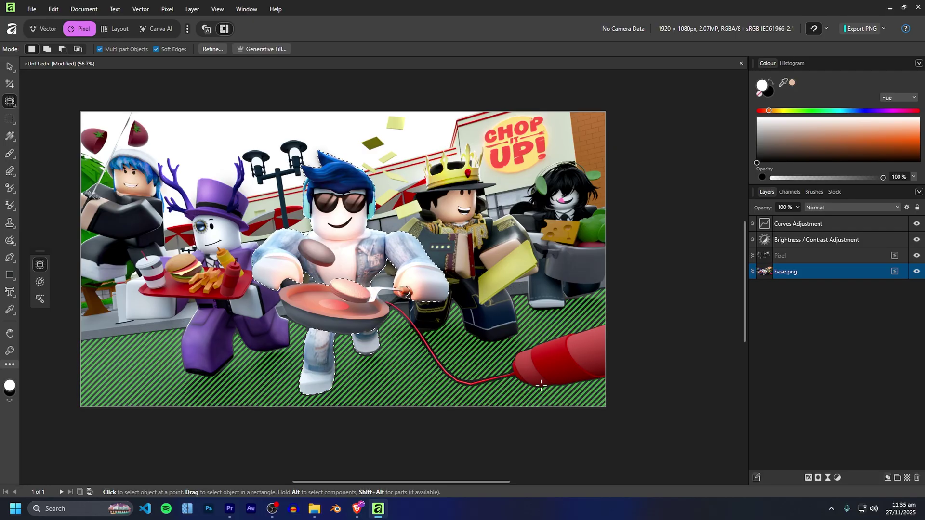
scroll(385, 390, "up", 3)
scroll(110, 206, "up", 1)
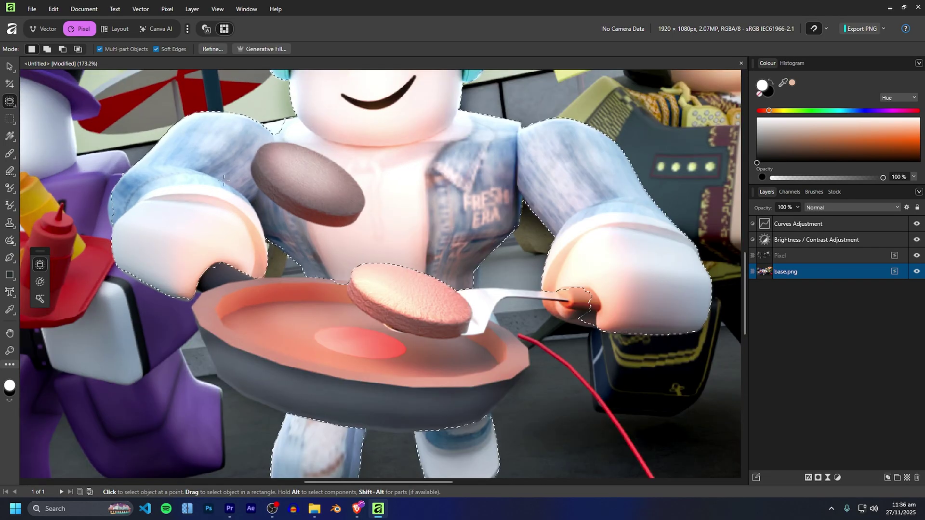
scroll(308, 203, "up", 2)
scroll(285, 167, "up", 3)
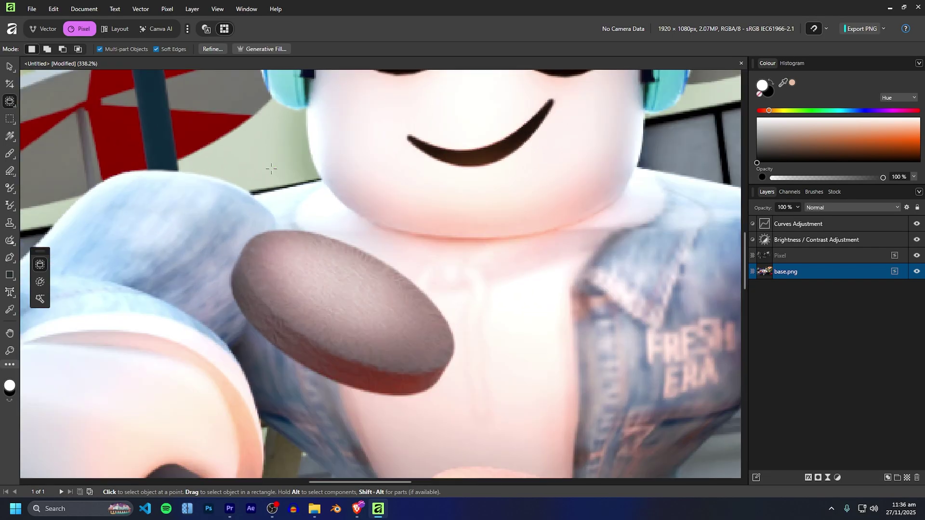
scroll(348, 244, "down", 4)
scroll(407, 264, "up", 4)
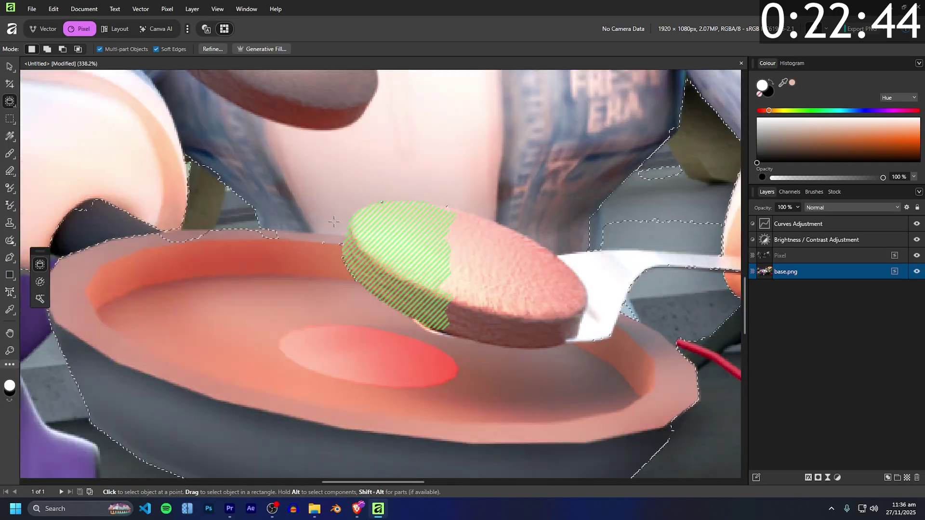
scroll(423, 303, "down", 6)
key("ctrl+d")
Try selecting the central character with the Selection Brush and with Flood Select at 37% tolerance, and clear the selection
left_click(40, 282)
scroll(361, 145, "up", 4)
left_click_drag(474, 193, 395, 157)
scroll(359, 184, "down", 3)
left_click(40, 299)
left_click(500, 363)
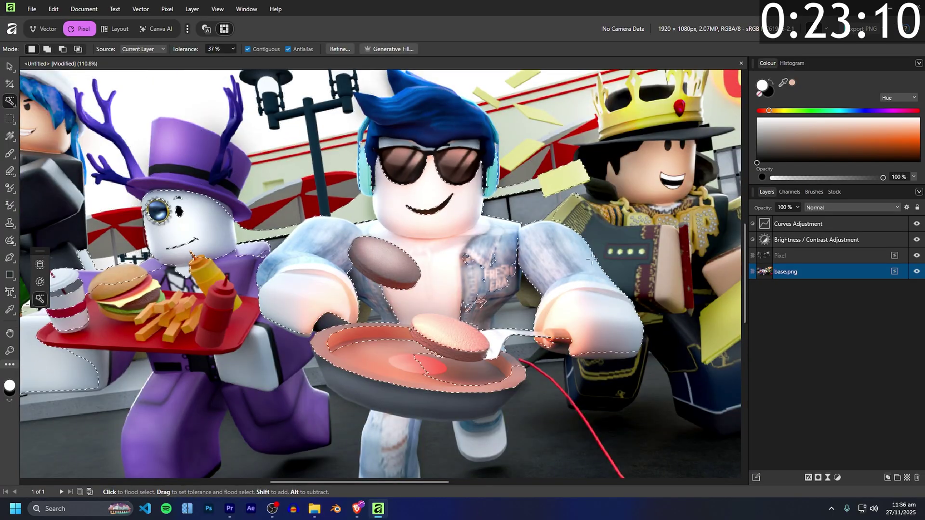
key("ctrl+d")
Select the central character together with the frying pan by adding objects to one selection with the Object Selection Tool
left_click(40, 264)
scroll(115, 242, "down", 1)
left_click_drag(434, 249, 436, 251)
scroll(472, 231, "down", 2)
scroll(366, 231, "up", 2)
left_click(427, 179)
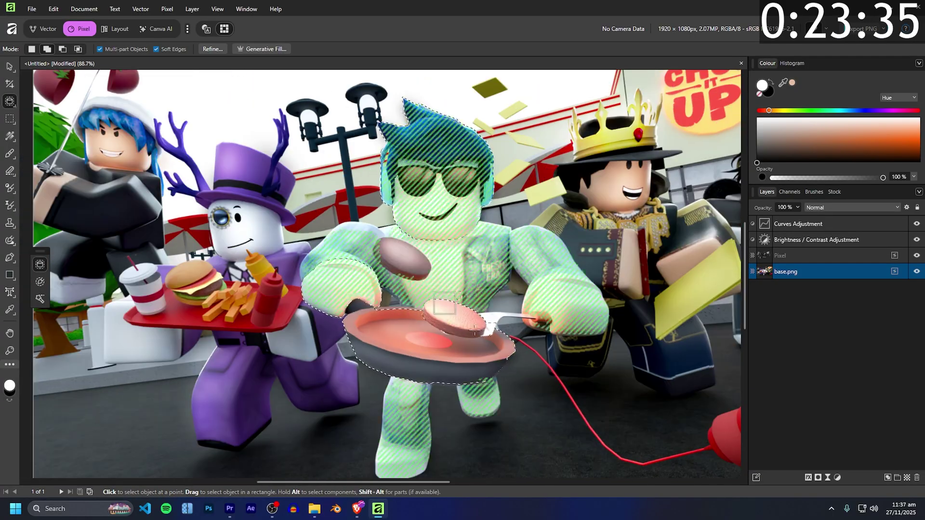
left_click(448, 292)
scroll(641, 366, "down", 2)
scroll(504, 397, "up", 6)
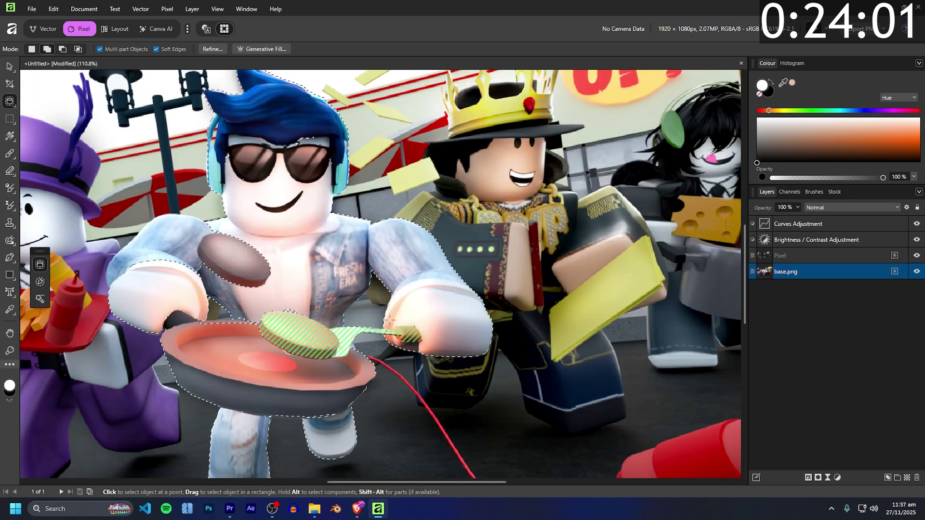
Add the missed forehead area above the central character's sunglasses to the selection with the Object Selection Tool
key("m")
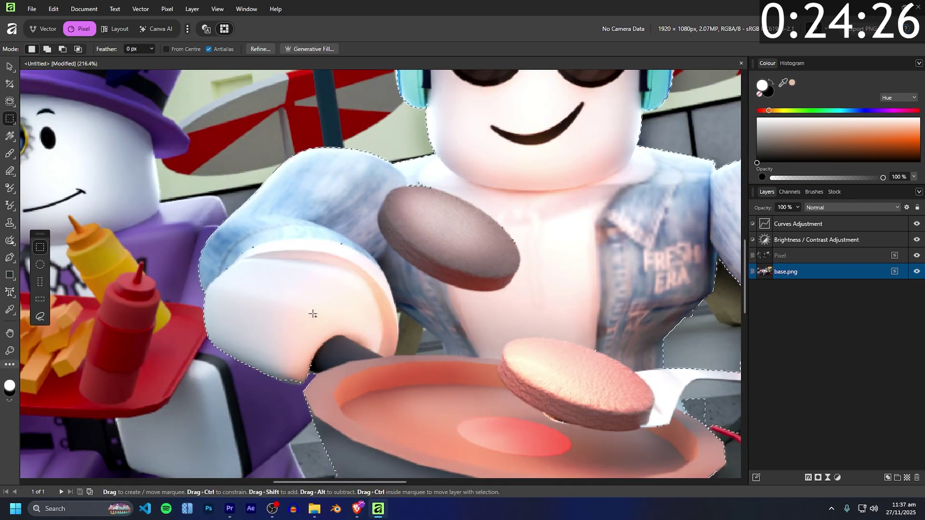
scroll(566, 412, "down", 2)
scroll(467, 262, "up", 3)
key("w")
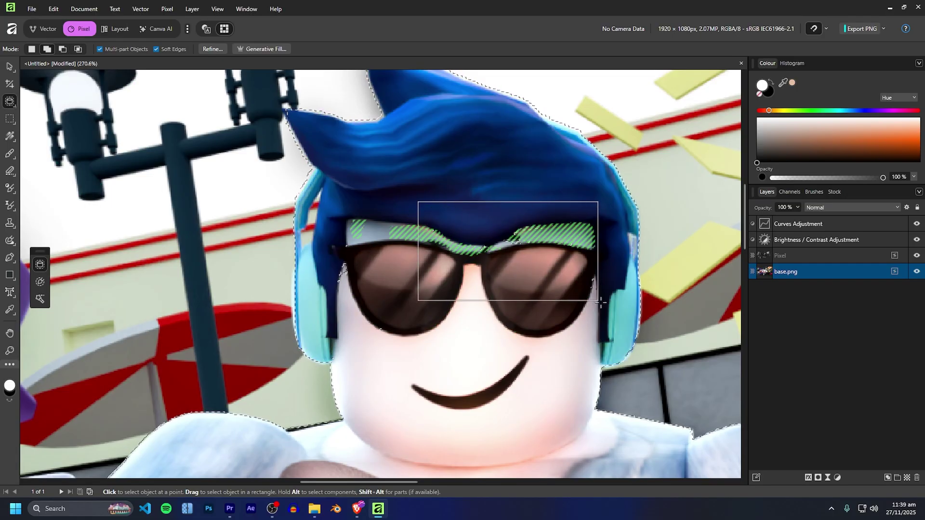
left_click_drag(600, 302, 602, 303)
left_click_drag(463, 204, 550, 272)
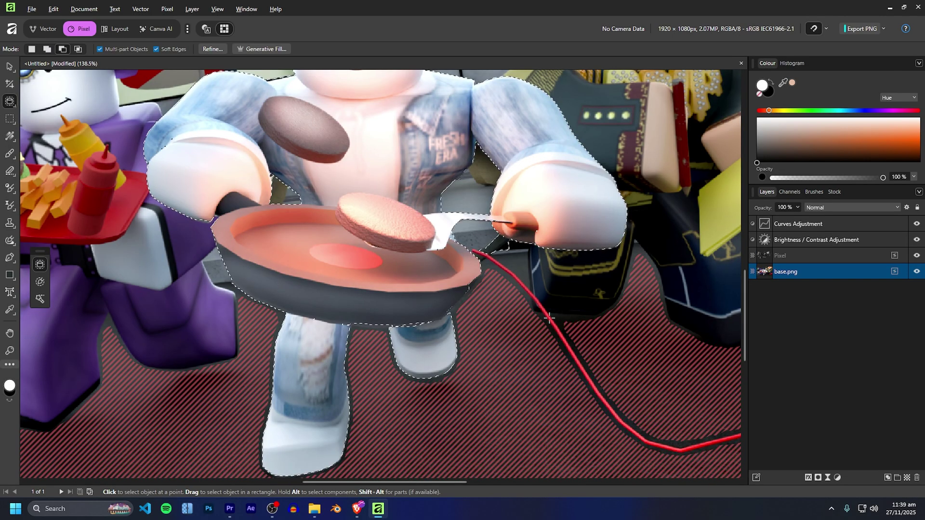
Extend the object selection to the other four characters so that all five are selected
scroll(585, 278, "down", 4)
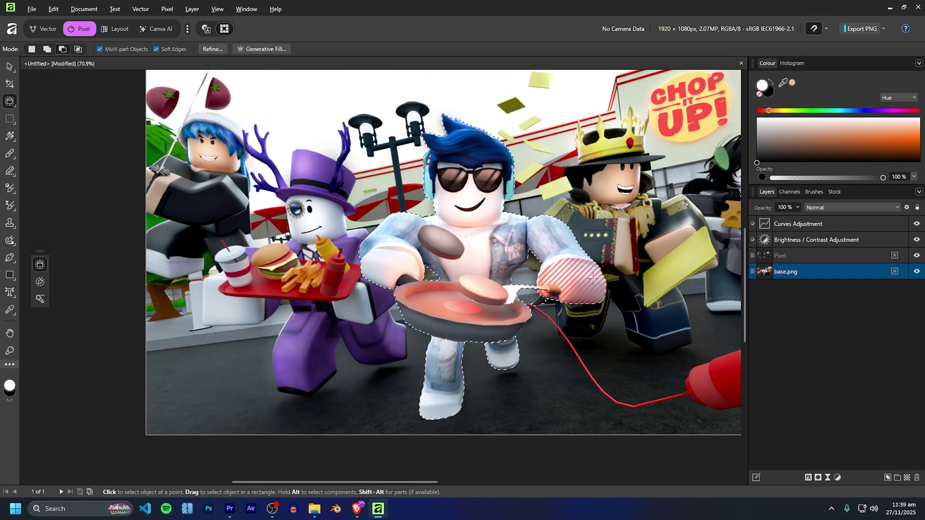
left_click_drag(593, 278, 595, 333)
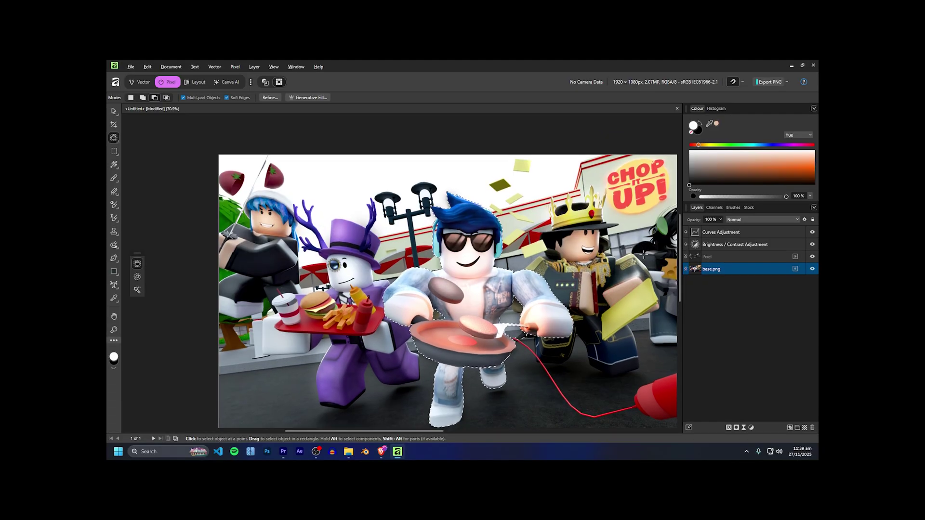
scroll(674, 245, "up", 4)
left_click_drag(682, 255, 508, 294)
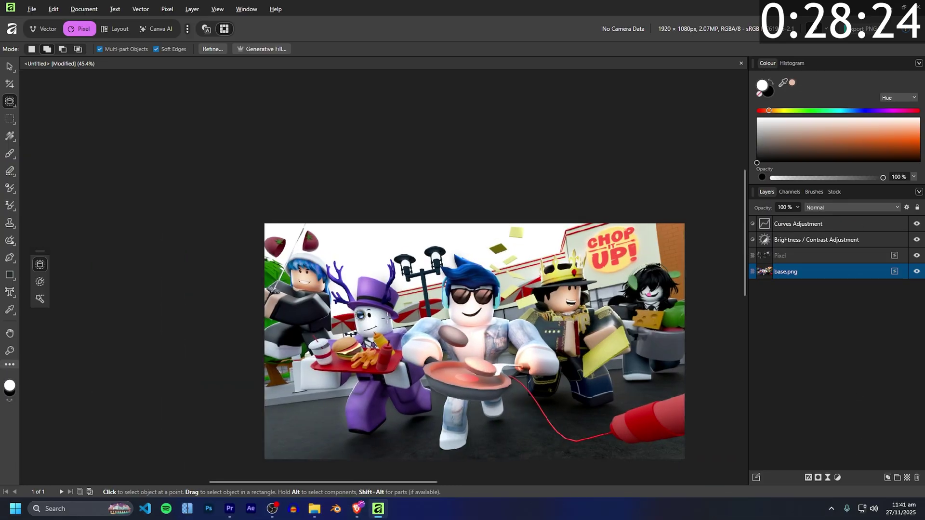
Mask the Overlay Pixel layer with the selection of the characters
scroll(393, 301, "up", 3)
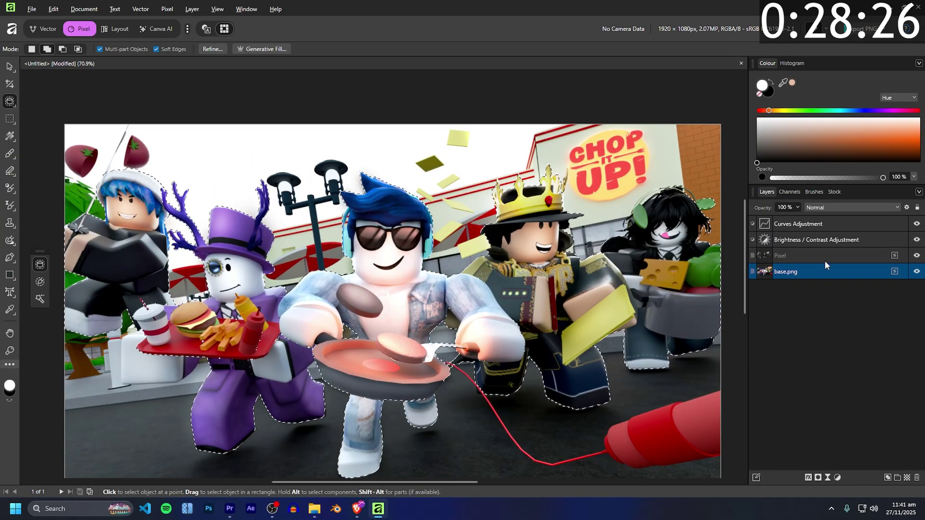
left_click(811, 257)
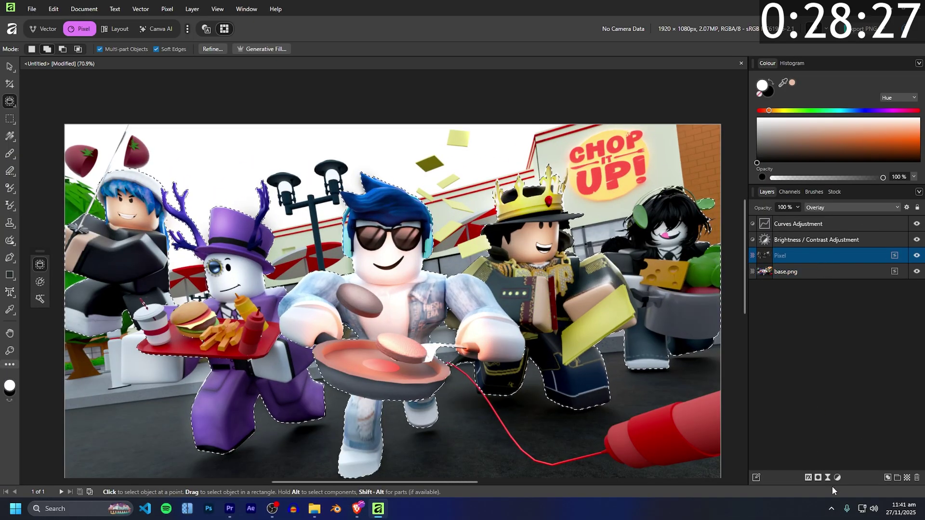
left_click(818, 478)
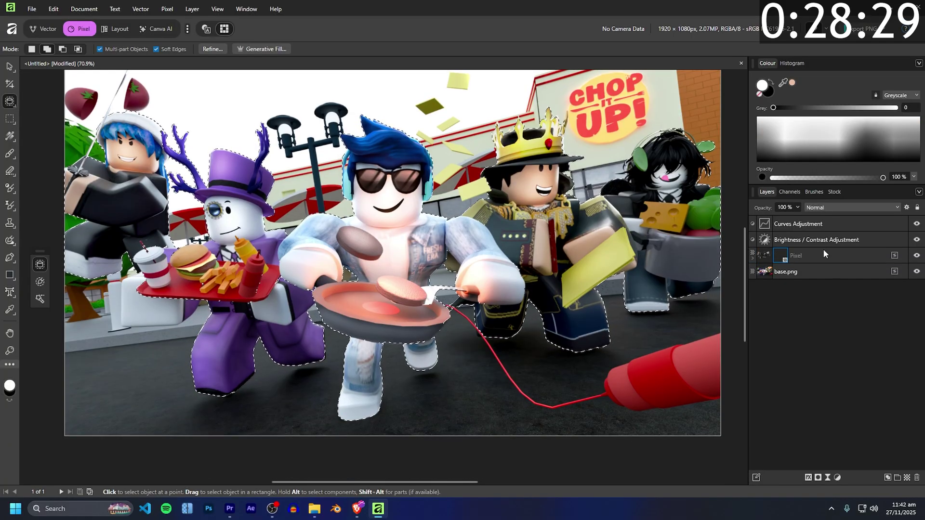
Hide and show the masked Pixel layer repeatedly to compare the characters with and without the painted shading
left_click(917, 255)
left_click(918, 256)
left_click(917, 256)
left_click(917, 255)
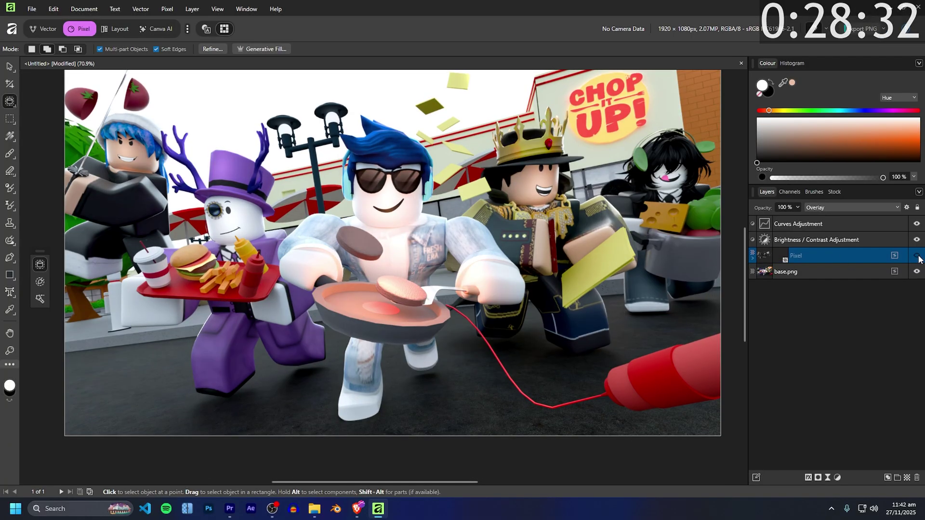
left_click(918, 255)
left_click(918, 256)
left_click(919, 256)
left_click(918, 255)
left_click(919, 256)
scroll(495, 265, "up", 1)
scroll(495, 265, "down", 2)
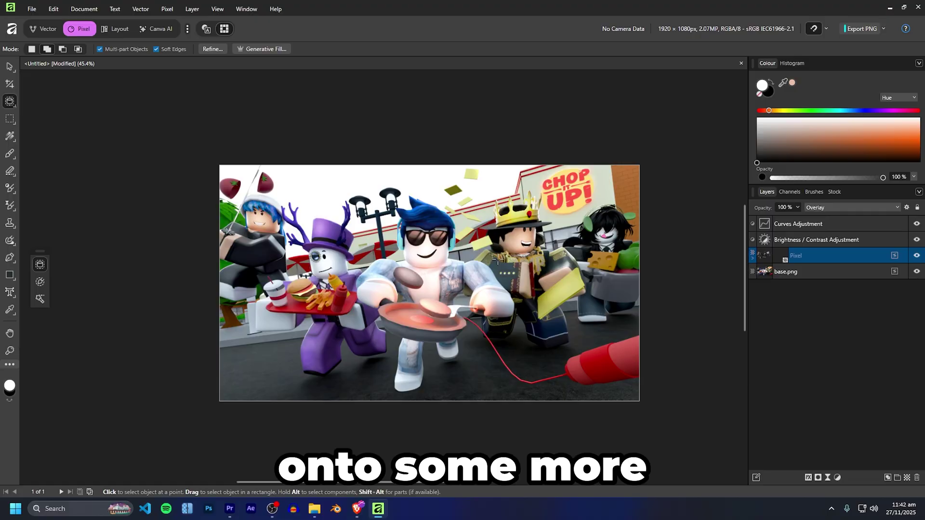
Switch to the browser and copy the Hamburger Patty (Extra Juicy) photo from the Google image results for burger patty
scroll(495, 265, "up", 2)
mouse_move(572, 275)
left_mouse_down()
mouse_move(517, 222)
mouse_move(570, 251)
left_mouse_up()
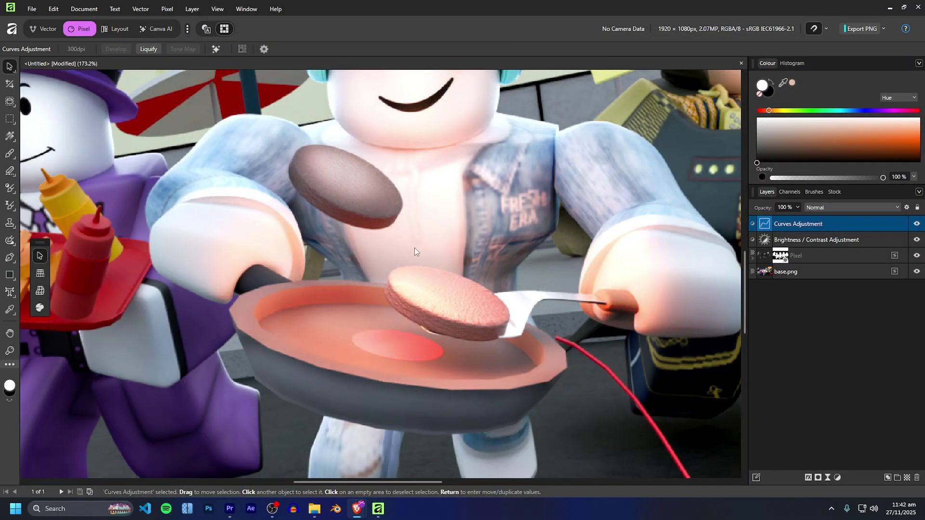
left_click_drag(924, 78, 685, 64)
scroll(674, 207, "down", 2)
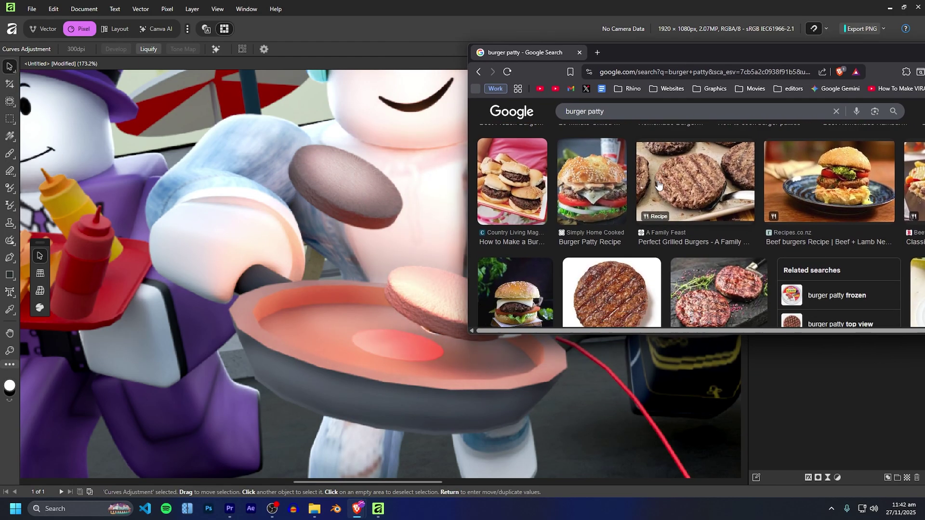
left_click(569, 157)
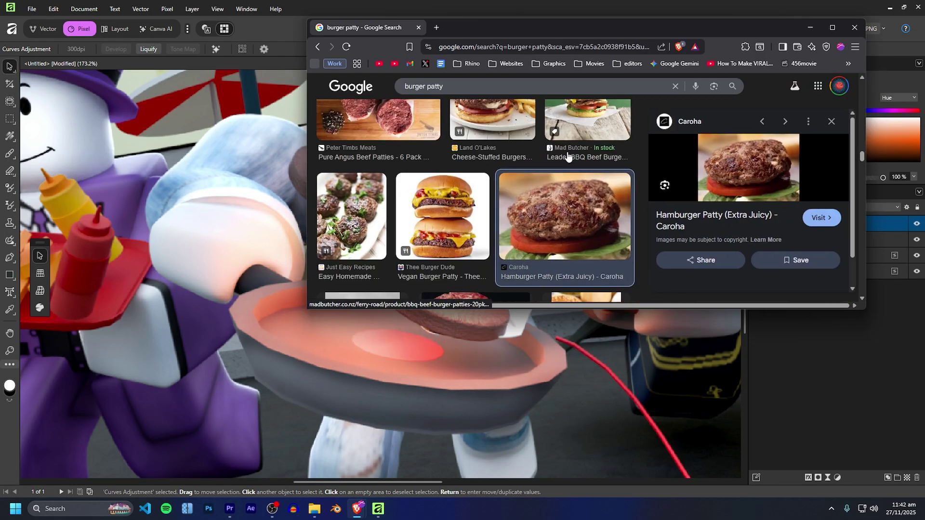
left_click_drag(571, 29, 35, 233)
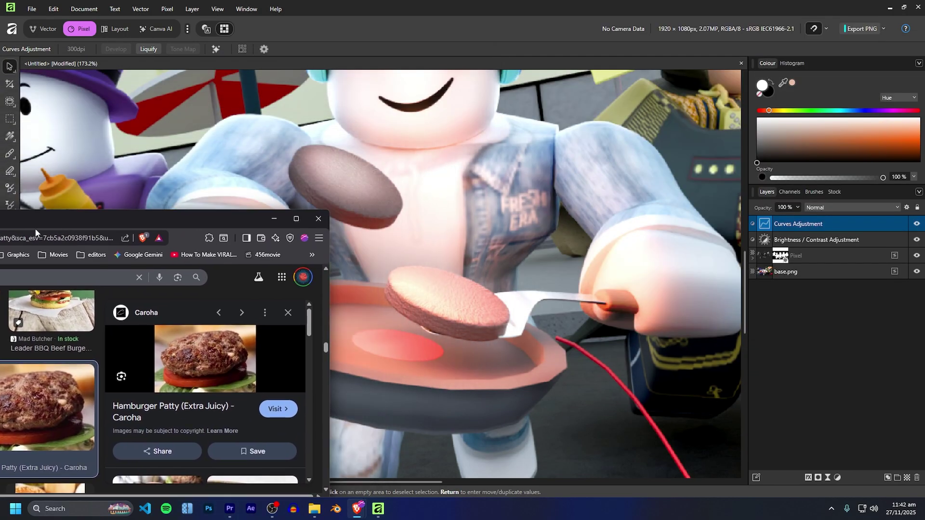
right_click(204, 344)
left_click(297, 261)
Switch back to Affinity, paste the burger photo above the Curves Adjustment, and tilt and enlarge it over the patty in the pan
left_click(822, 229)
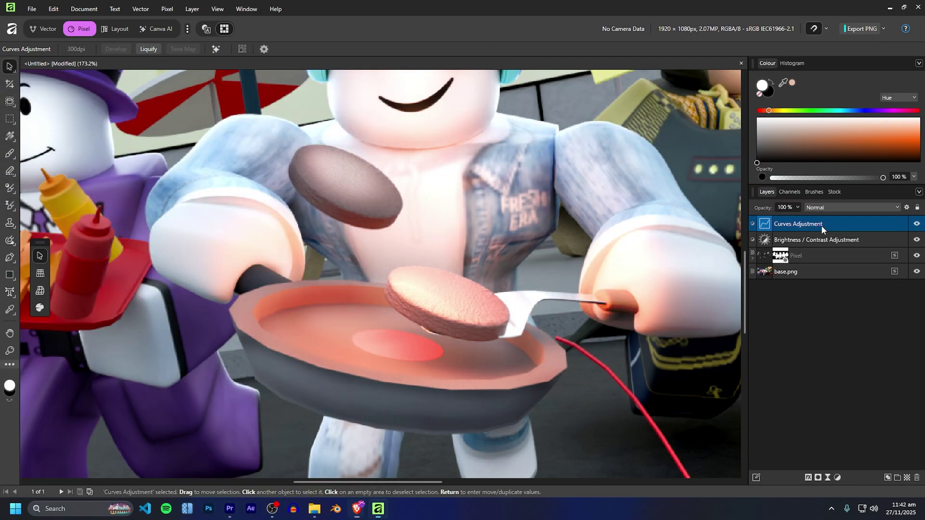
key("Escape")
key("ctrl+v")
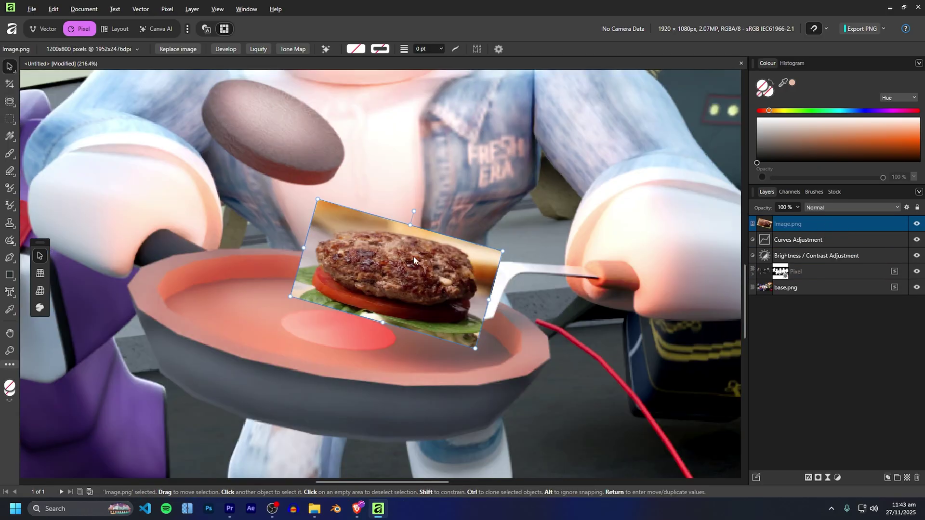
left_click_drag(505, 248, 575, 243)
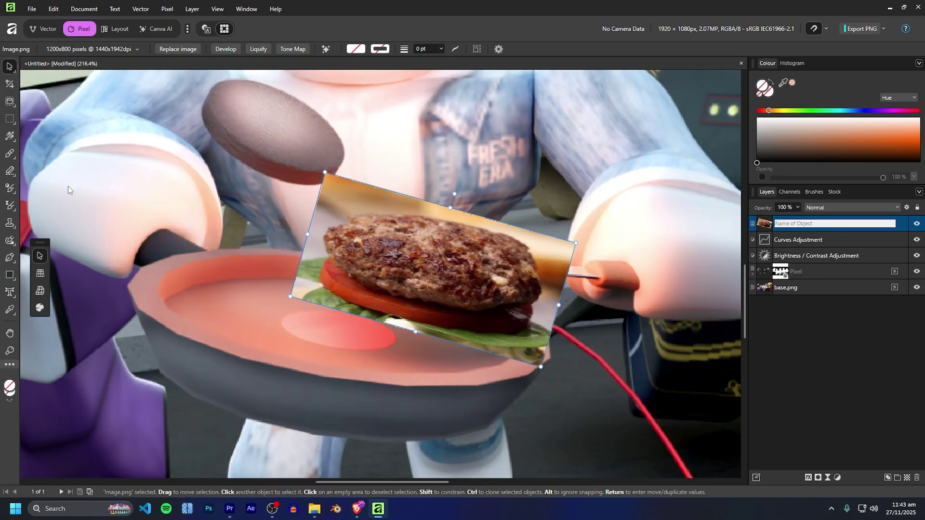
Select the meat patty in the pasted burger photo with the Object Selection Tool and mask the rest of the image away
left_click(9, 102)
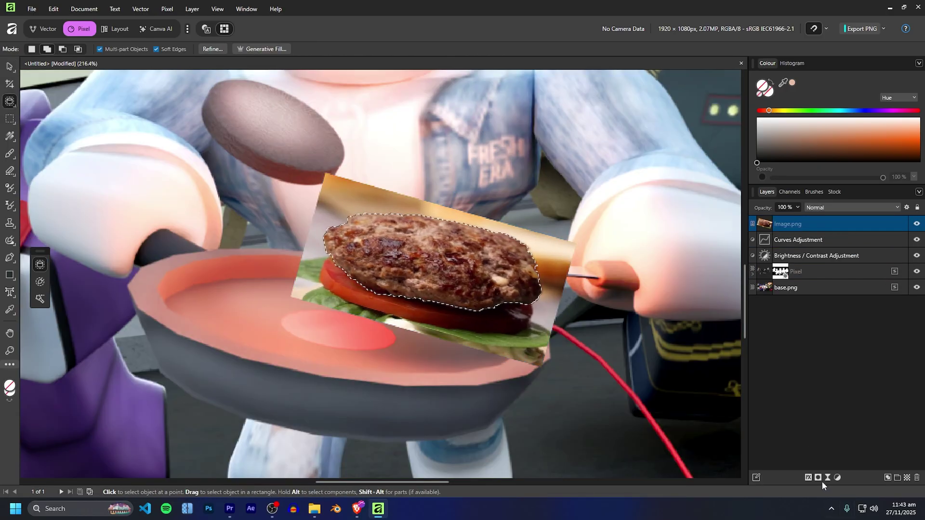
left_click(818, 478)
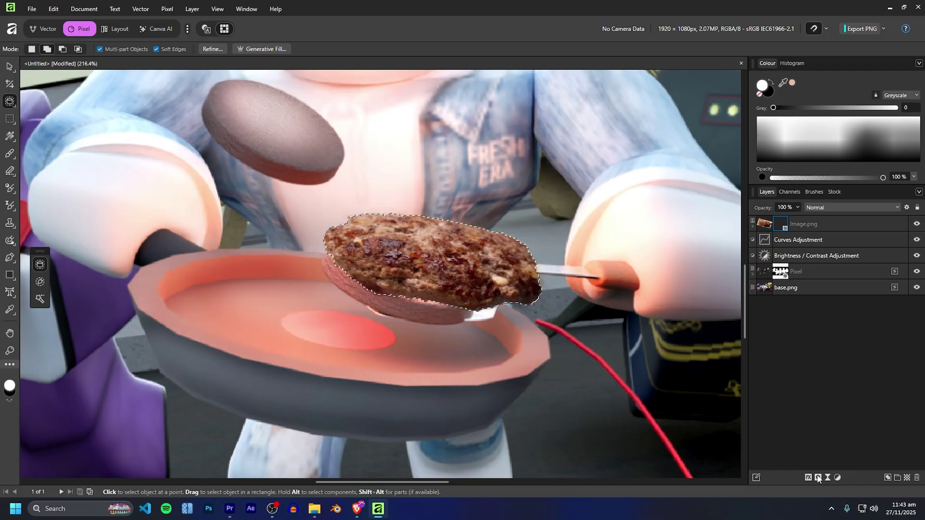
double_click(811, 227)
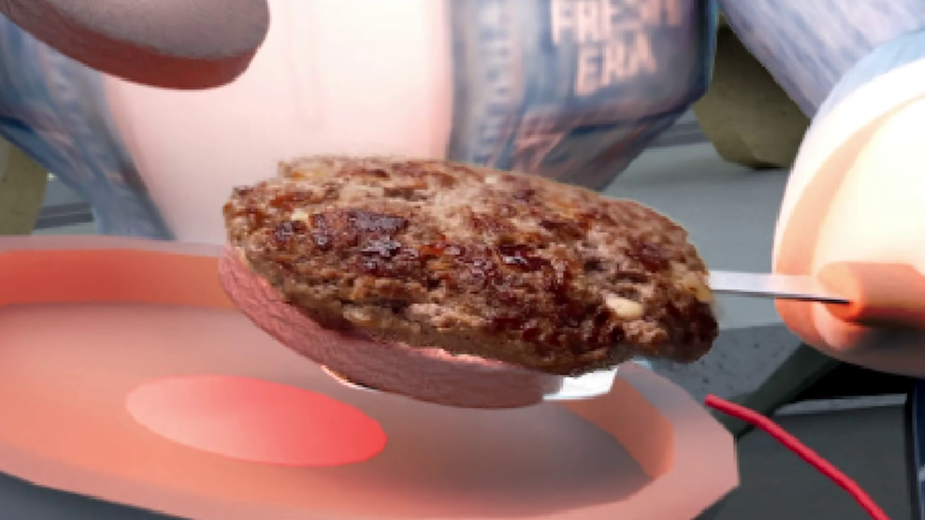
Move, rotate and scale down the masked patty image to fit over the original patty on the spatula
key("v")
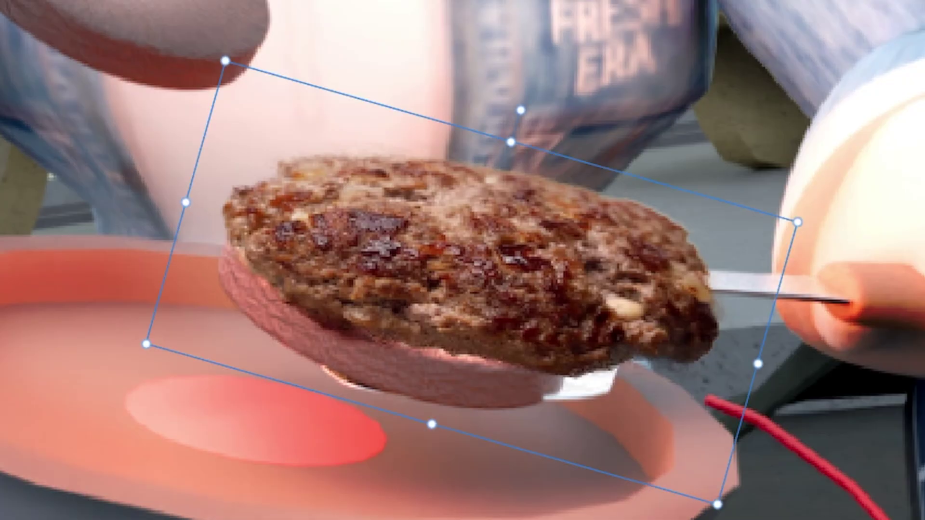
left_click_drag(564, 265, 520, 310)
left_click_drag(754, 266, 693, 276)
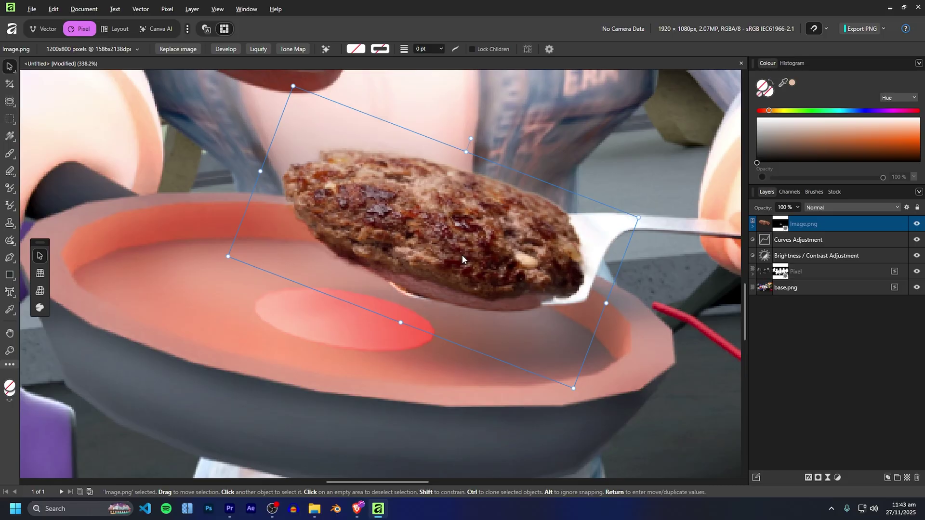
left_click_drag(447, 208, 453, 217)
left_click_drag(608, 312, 581, 306)
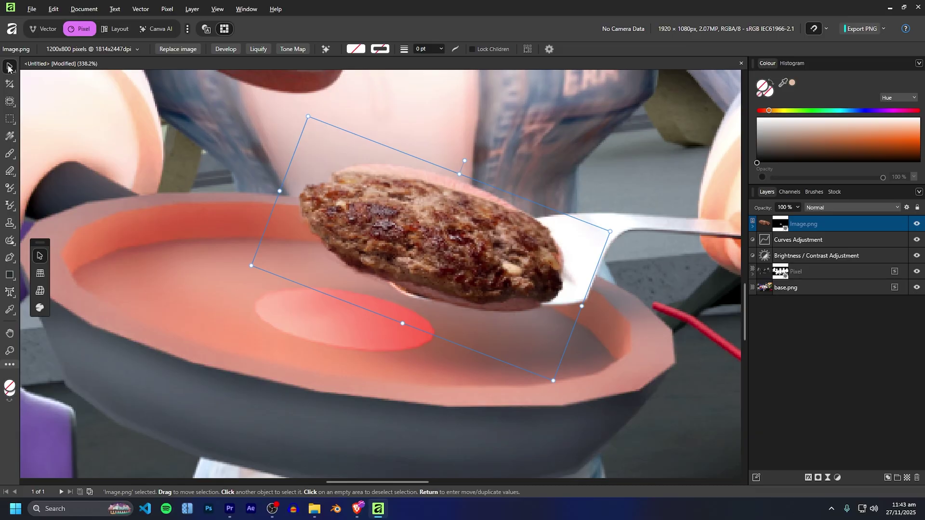
Reshape the patty in Liquify with Push Forward strokes along its edges, using a 56 px brush at 39% hardness
left_click(170, 9)
mouse_move(177, 29)
left_click(364, 196)
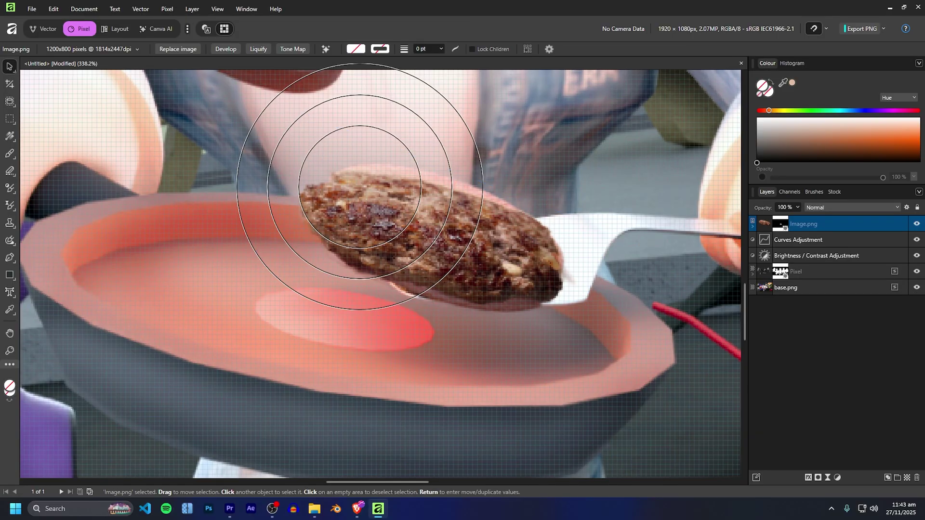
mouse_move(433, 269)
left_mouse_down()
mouse_move(518, 270)
mouse_move(522, 288)
mouse_move(440, 278)
left_mouse_up()
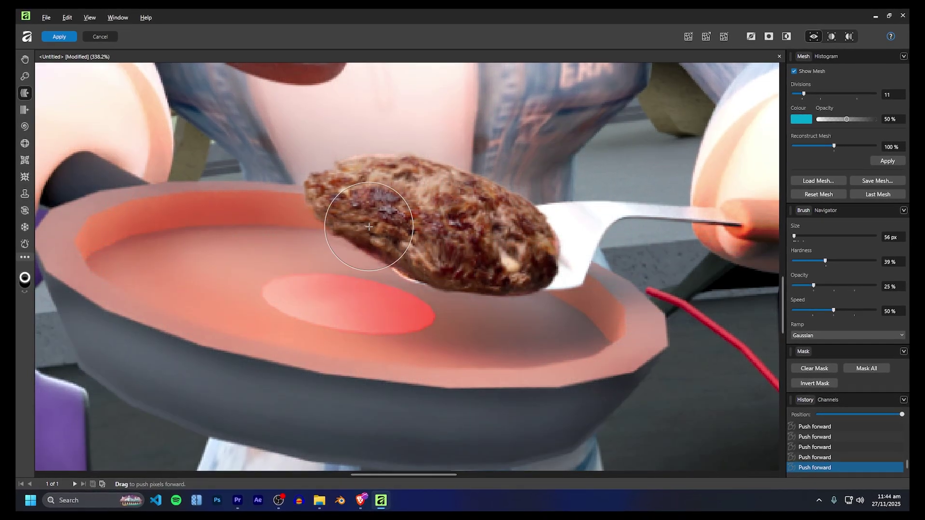
mouse_move(332, 222)
left_mouse_down()
mouse_move(343, 212)
mouse_move(317, 197)
mouse_move(328, 179)
left_mouse_up()
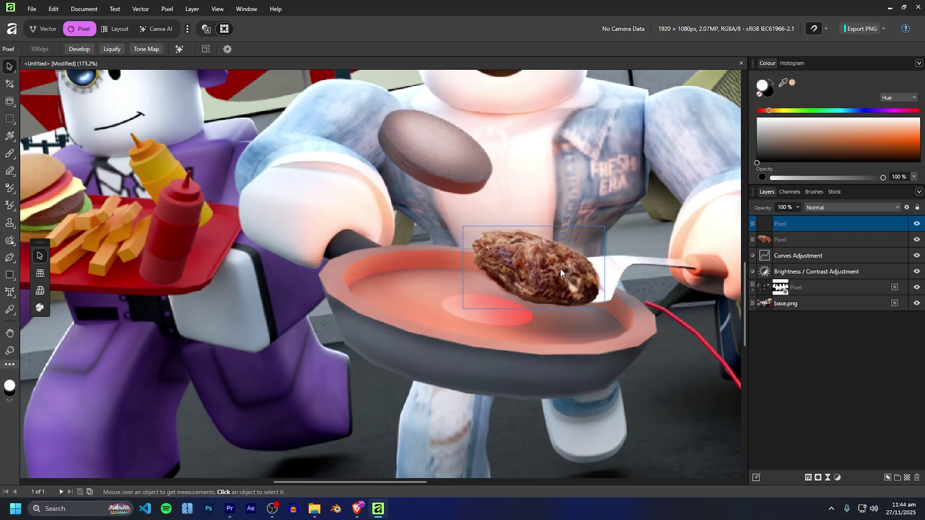
Place a second copy of the meat patty over the grey patty in mid-air above the pan
left_click_drag(559, 268, 457, 151)
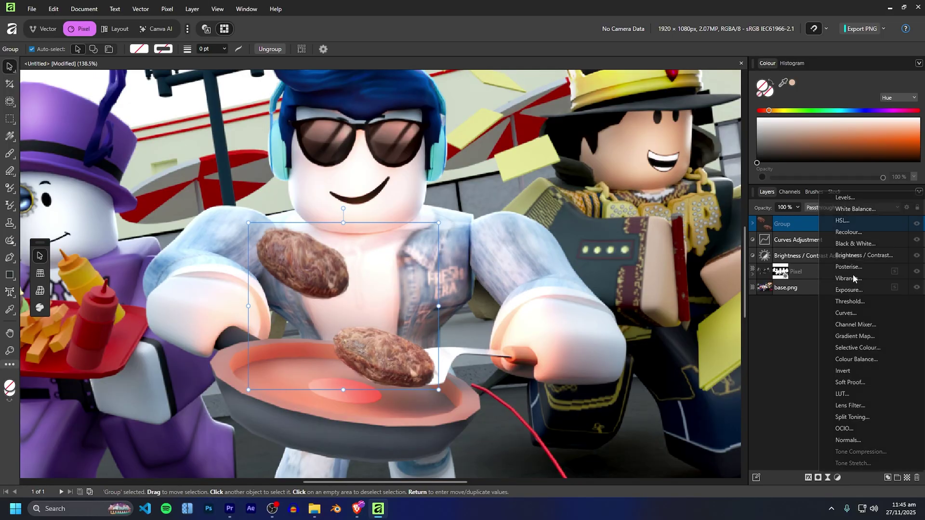
Add a Vibrance adjustment above the patty group and clip it to that group
left_click(853, 274)
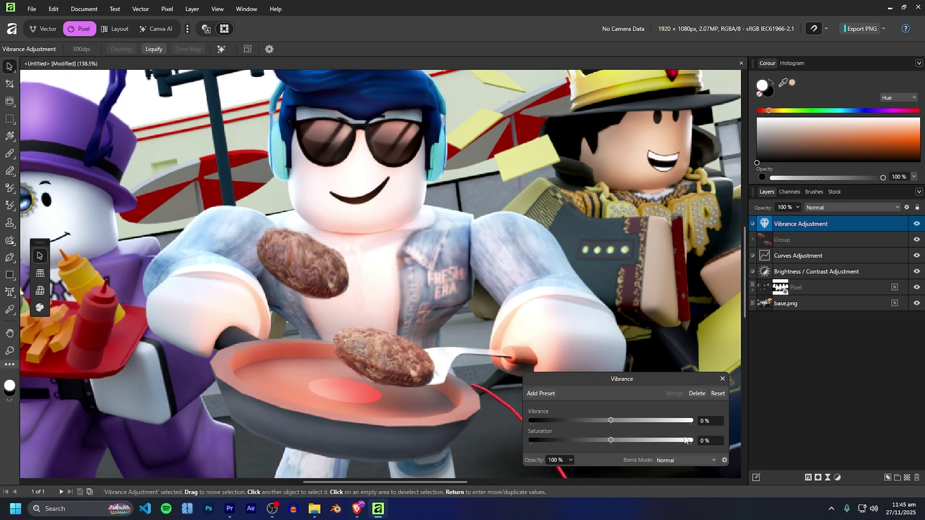
left_click(722, 379)
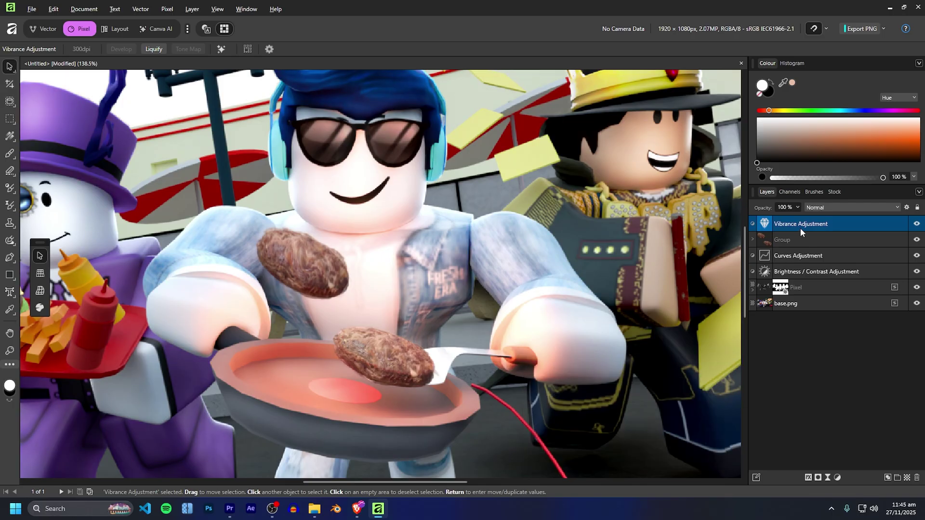
right_click(793, 230)
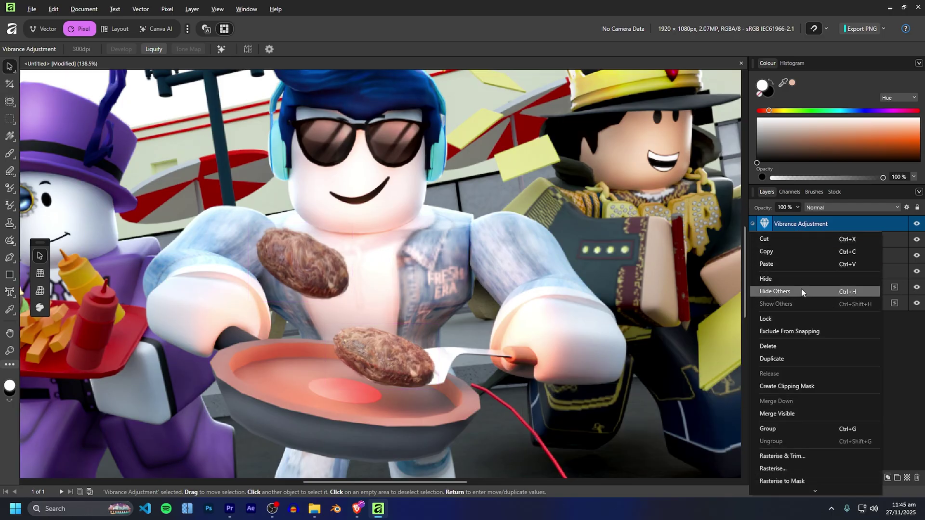
left_click(796, 387)
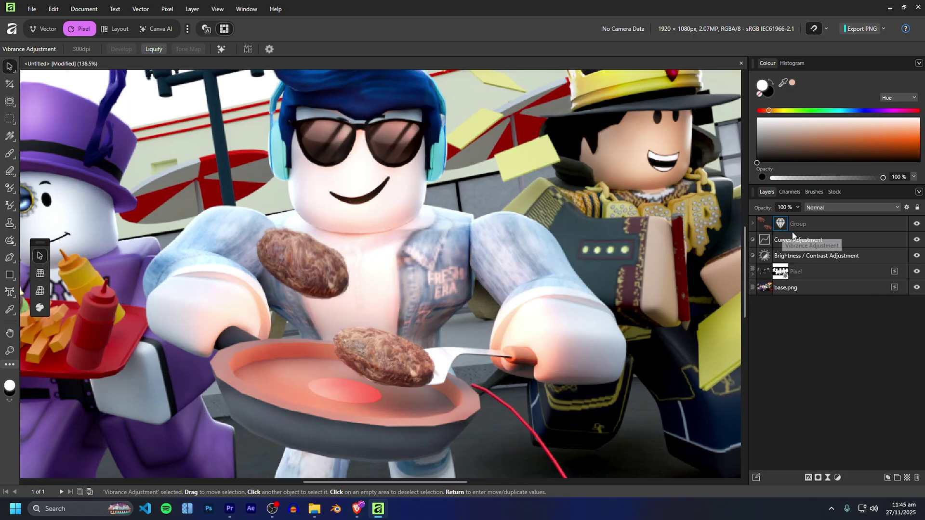
left_click_drag(792, 235, 749, 224)
left_click(515, 162)
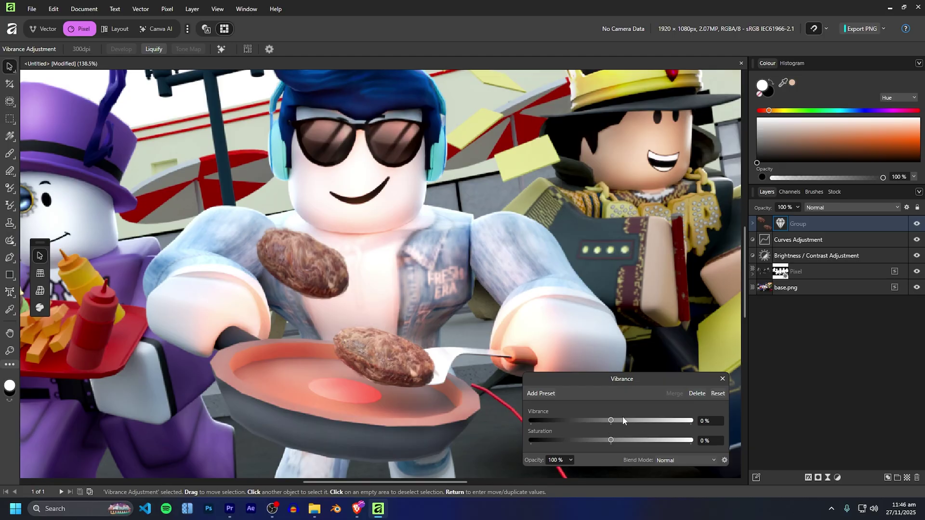
Raise the patties' vibrance strongly, set their saturation to 48%, and add a Curves adjustment to the group
left_click_drag(612, 420, 672, 420)
left_click_drag(611, 440, 650, 441)
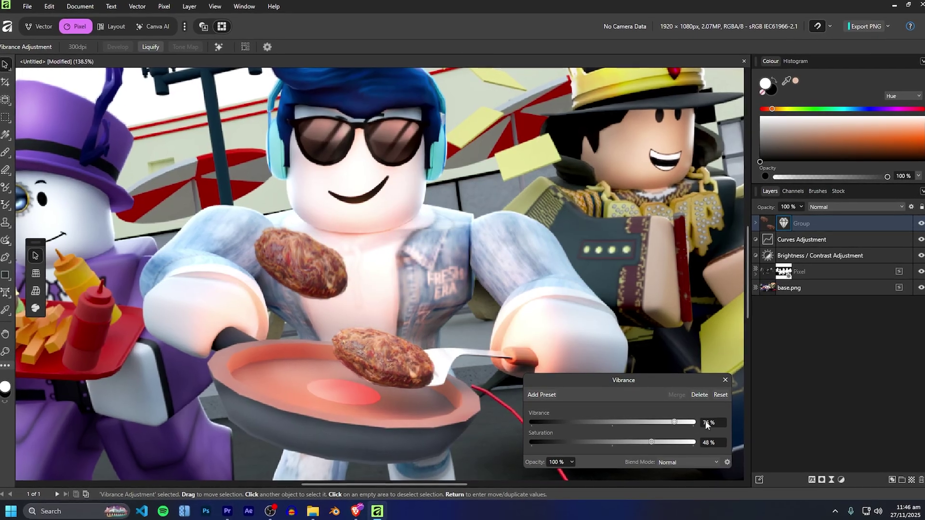
left_click(726, 381)
left_click(843, 480)
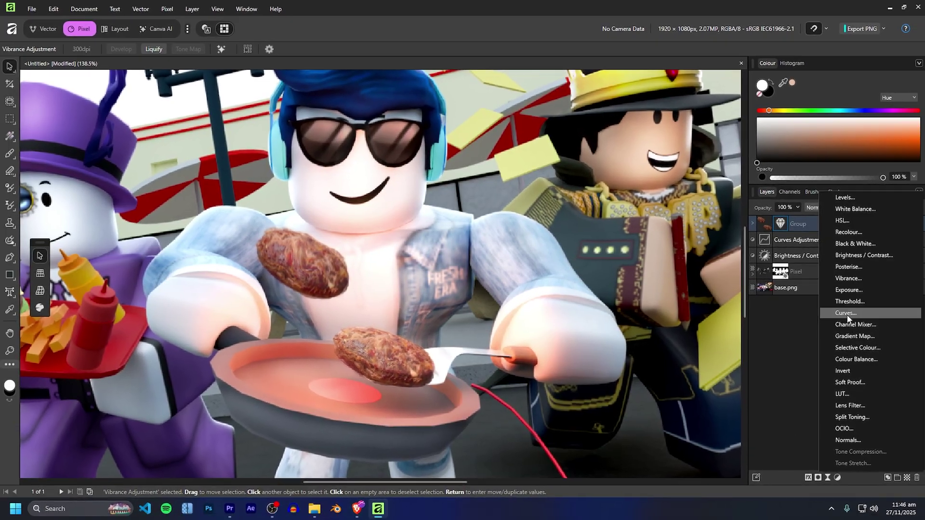
left_click(847, 314)
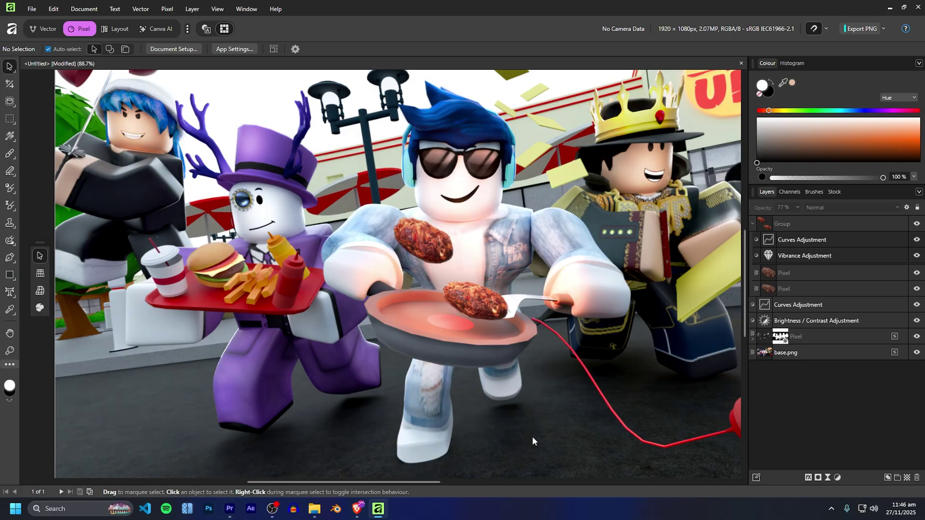
Place flame.png from the Render folder into the document and move it over the artwork
key("alt+Tab")
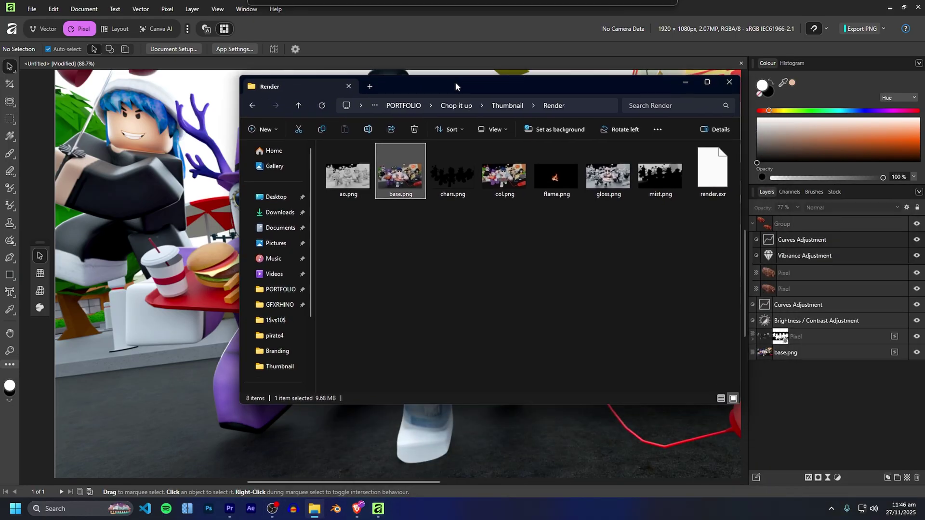
left_click_drag(562, 190, 143, 208)
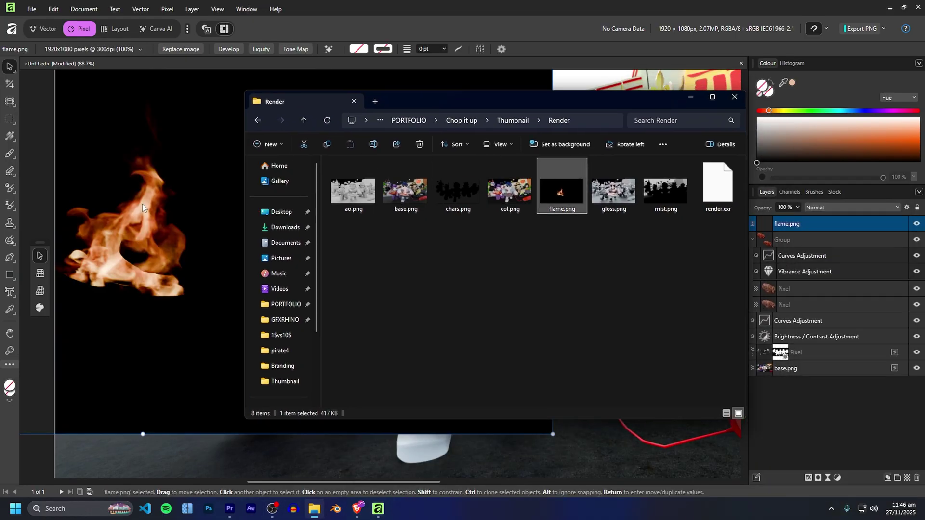
left_click(736, 95)
scroll(451, 199, "down", 4)
left_click_drag(367, 192, 553, 218)
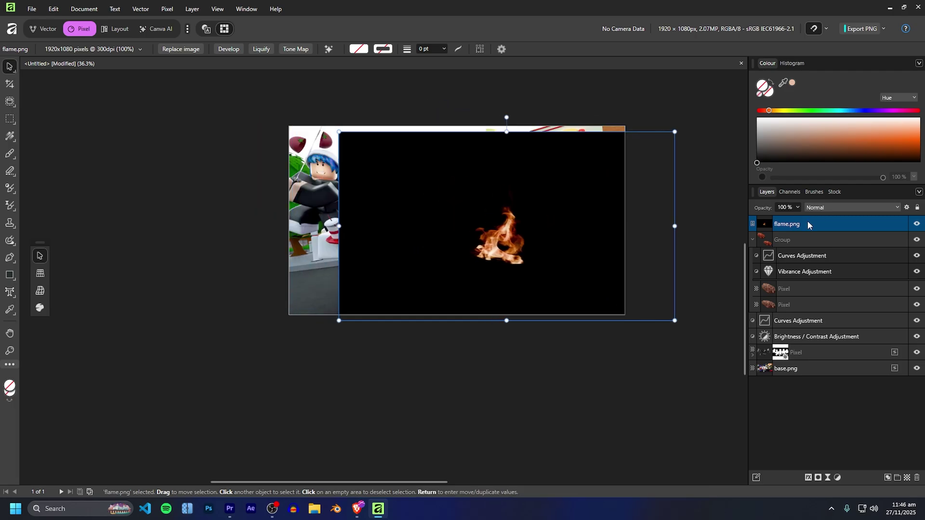
Set the flame.png layer to Screen blending and move the flame over the frying pan
left_click(825, 210)
left_click(822, 312)
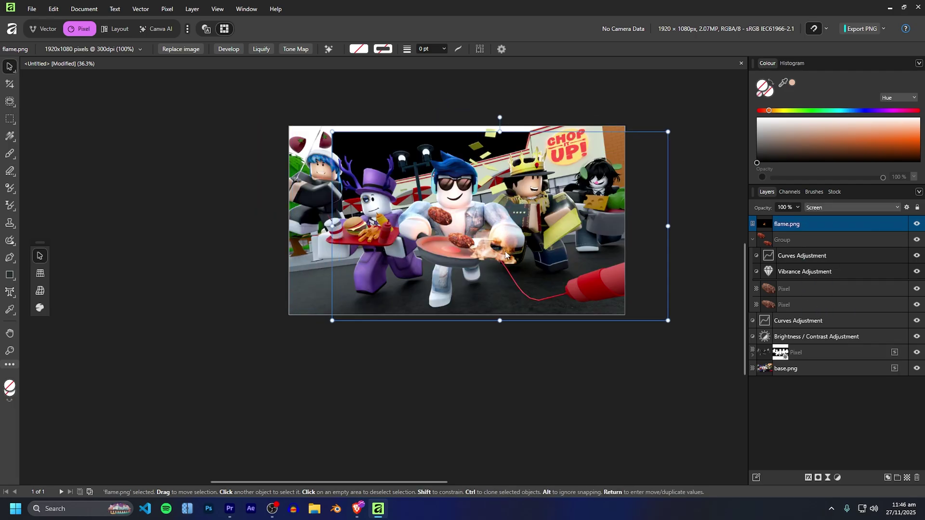
left_click_drag(537, 255, 482, 242)
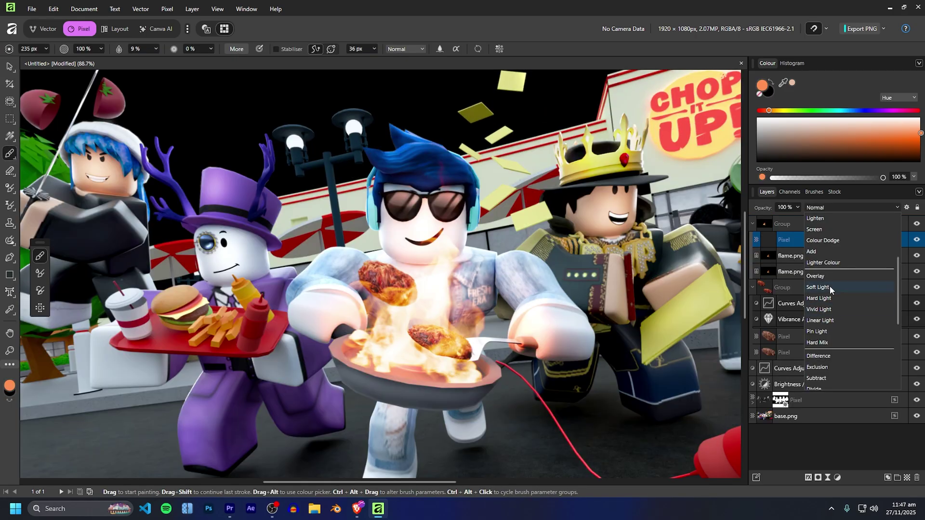
Set the orange paint layer to Soft Light, brush a glow around the pan, and compare the artwork with and without the flame group
left_click(816, 293)
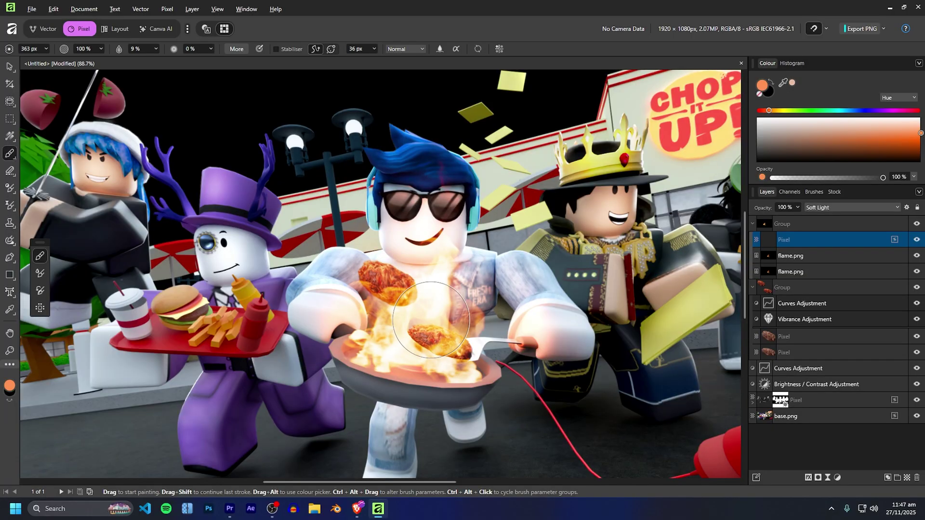
left_click_drag(420, 313, 464, 308)
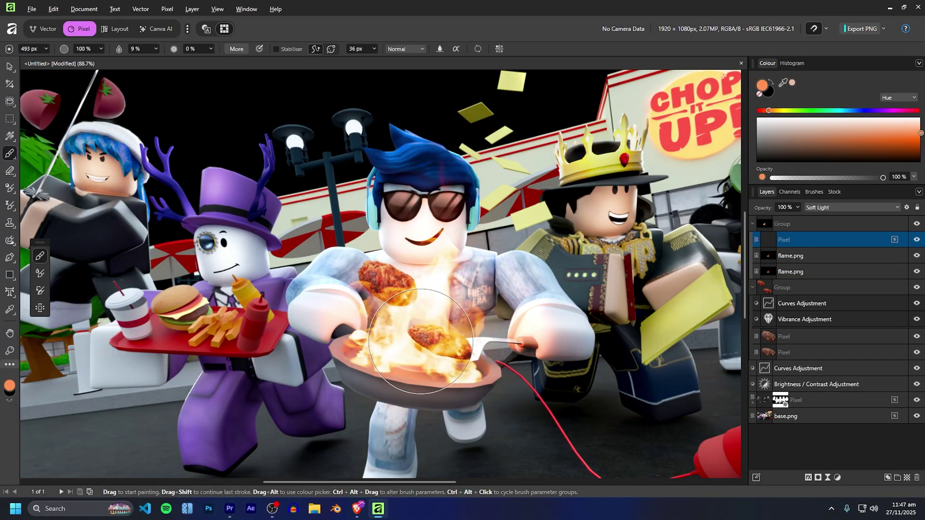
left_click(916, 224)
left_click(917, 224)
left_click(917, 224)
left_click(916, 224)
left_click(917, 224)
left_click(917, 224)
scroll(628, 228, "down", 3)
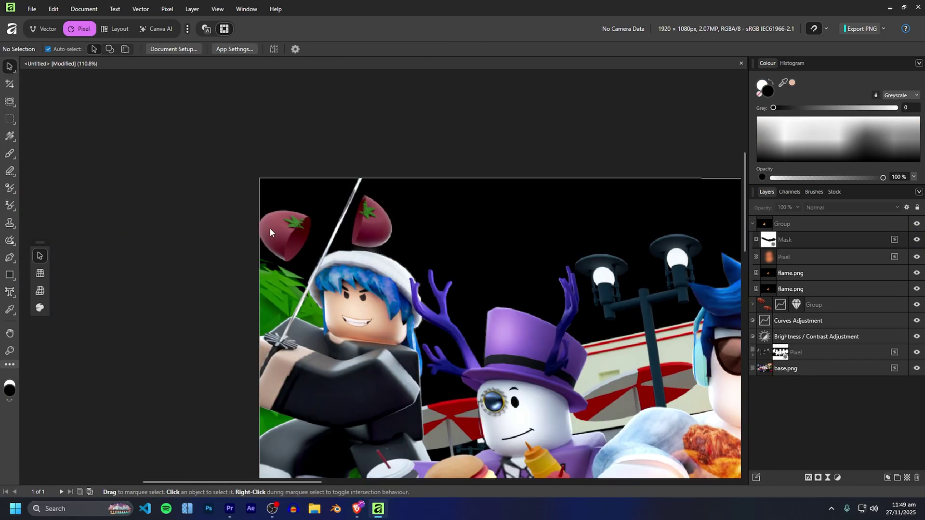
Browse the image results for "tomato" in the browser for a sliced tomato matching the two flying halves
scroll(270, 228, "up", 5)
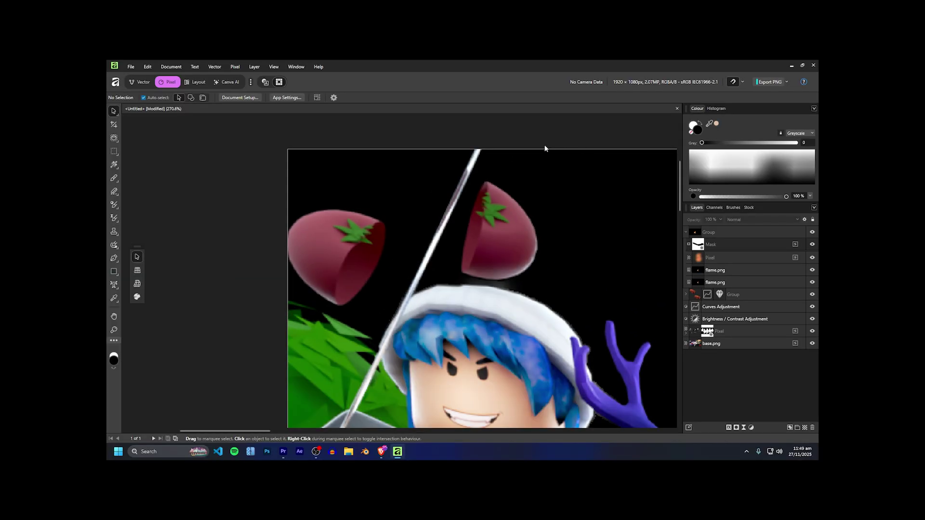
scroll(516, 119, "down", 3)
scroll(352, 367, "up", 2)
scroll(378, 345, "up", 1)
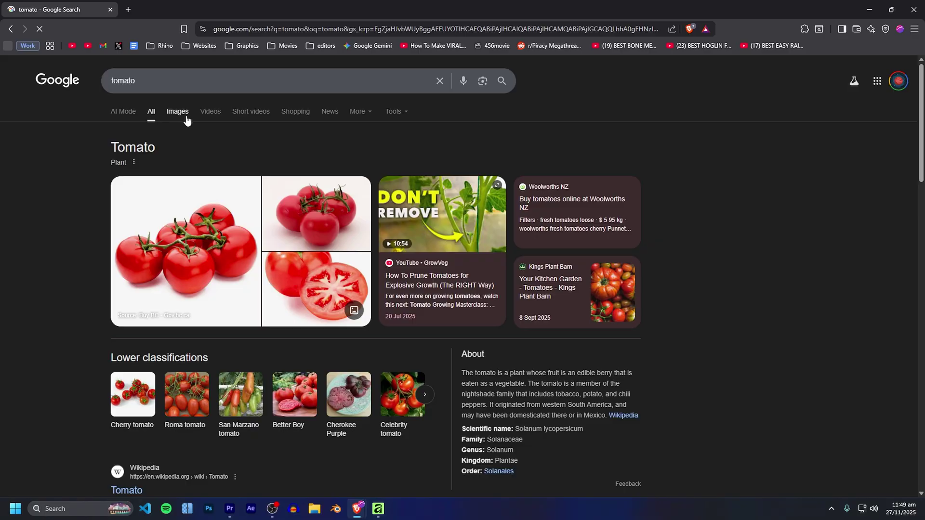
left_click(182, 112)
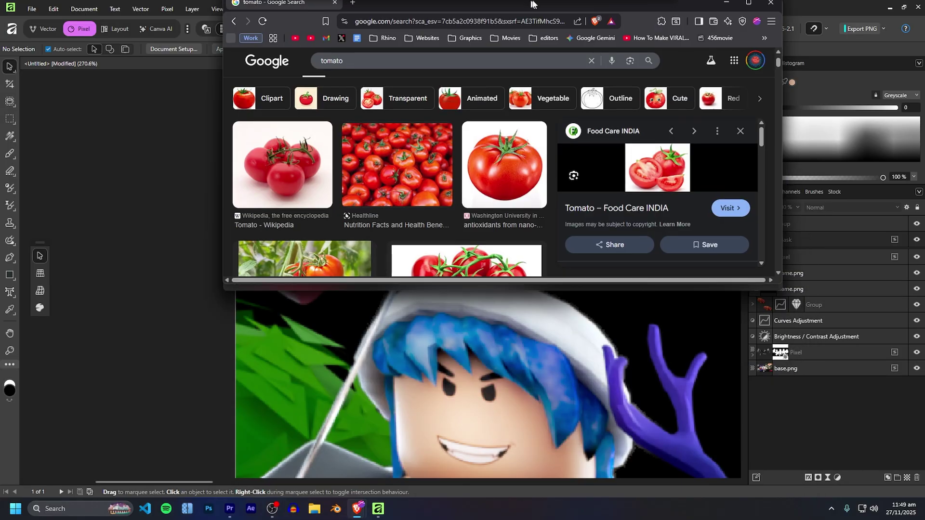
double_click(531, 4)
scroll(399, 163, "down", 6)
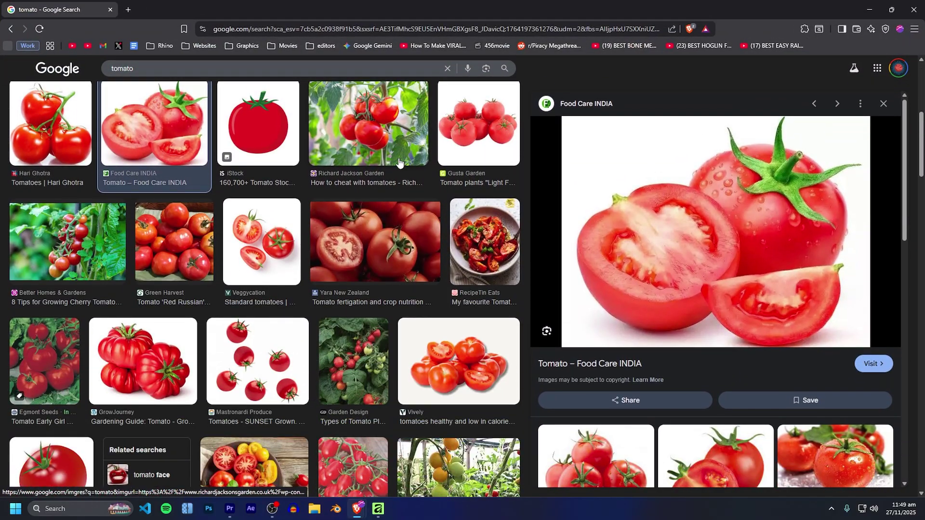
left_click_drag(372, 4, 493, 326)
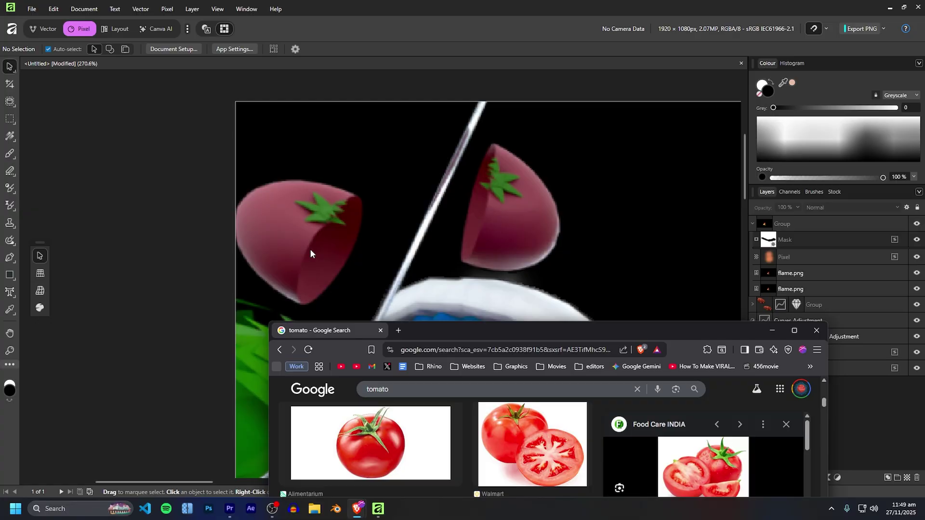
double_click(468, 336)
scroll(241, 290, "down", 3)
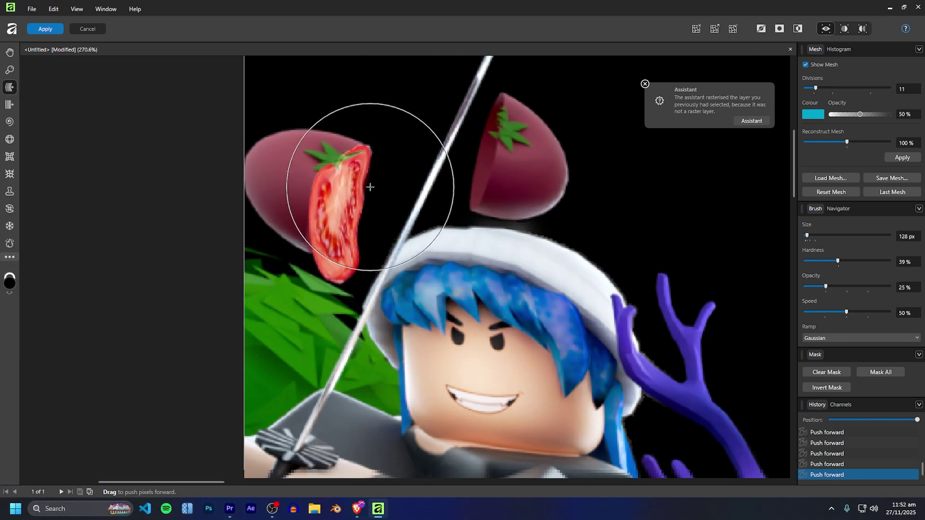
Reshape the tomato slice in Liquify with smaller Push Forward strokes to fit the left tomato's cut face, and apply the distortion
left_click_drag(807, 236, 806, 236)
left_click_drag(351, 271, 320, 212)
left_click_drag(805, 235, 804, 235)
scroll(291, 201, "up", 4)
left_click_drag(328, 197, 349, 213)
left_click(906, 236)
left_click(45, 29)
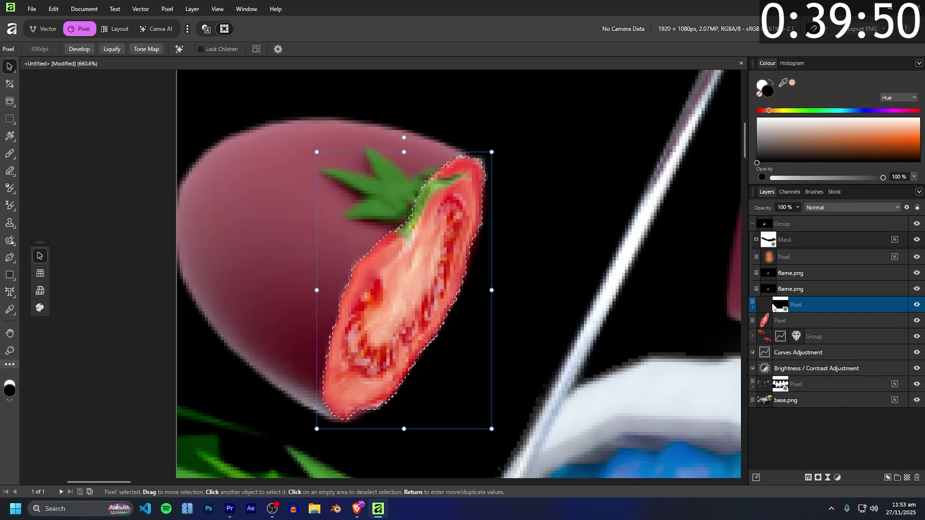
Paint soft dark shading along the edges of the tomato slice on the masked pixel layer above it, undoing the overly strong strokes
key("b")
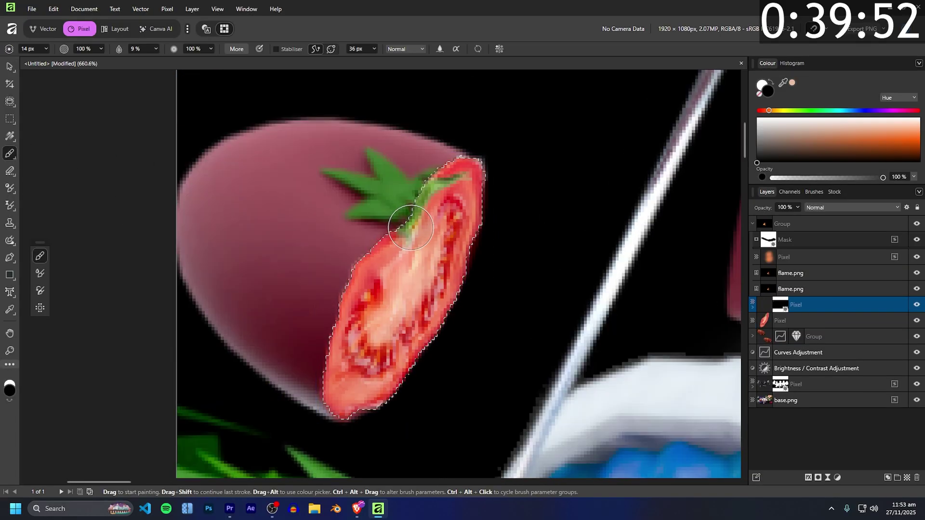
mouse_move(404, 227)
left_mouse_down()
mouse_move(393, 200)
mouse_move(387, 213)
mouse_move(432, 244)
left_mouse_up()
mouse_move(451, 168)
left_mouse_down()
mouse_move(381, 242)
mouse_move(324, 279)
left_mouse_up()
key("ctrl+z")
left_click_drag(371, 195, 386, 195)
mouse_move(392, 187)
left_mouse_down()
mouse_move(427, 152)
mouse_move(465, 146)
mouse_move(506, 168)
left_mouse_up()
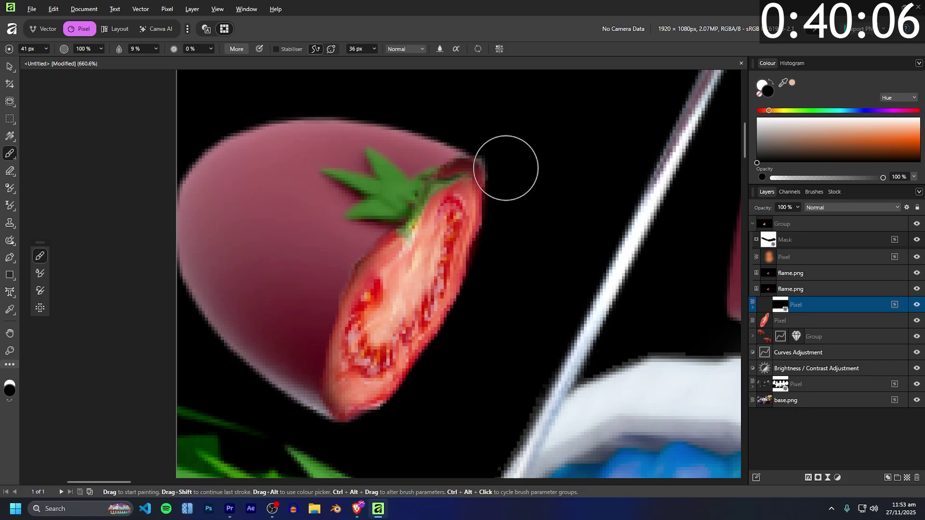
key("ctrl+z")
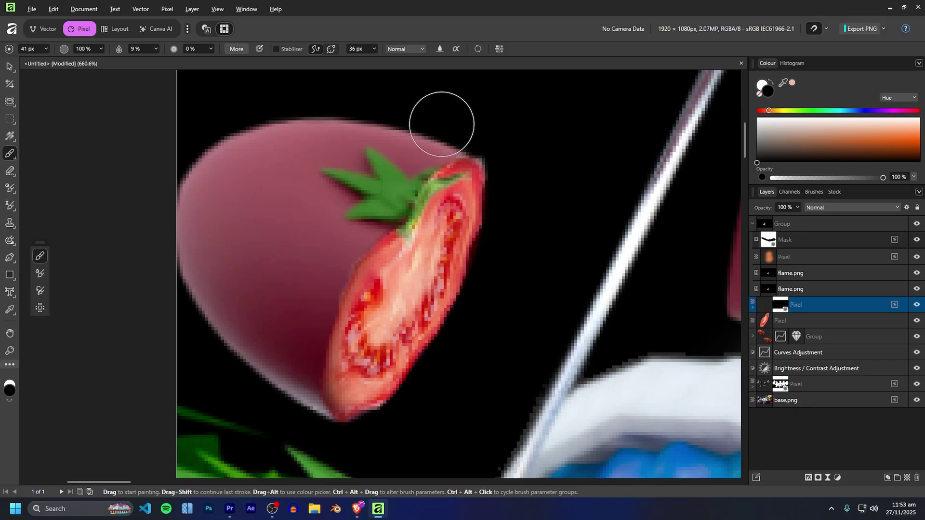
scroll(358, 215, "down", 2)
mouse_move(220, 210)
left_mouse_down()
mouse_move(255, 210)
mouse_move(232, 210)
left_mouse_up()
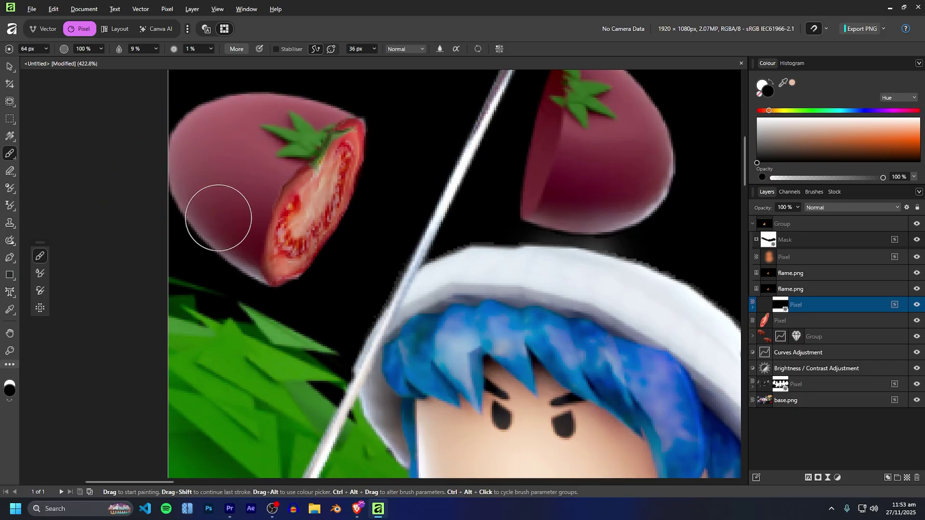
scroll(621, 282, "up", 3)
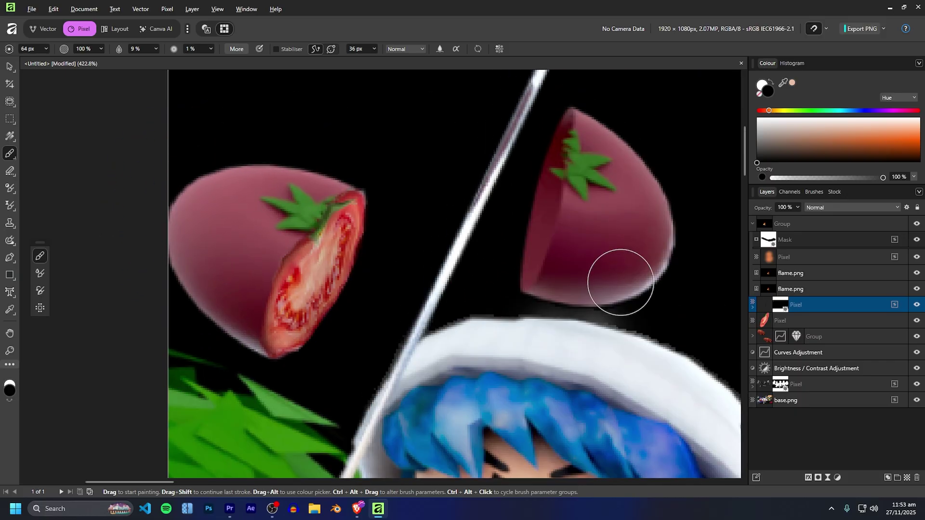
Add an HSL adjustment to the tomato slice with a hue shift of 10.9° and slightly reduced saturation
left_click(838, 478)
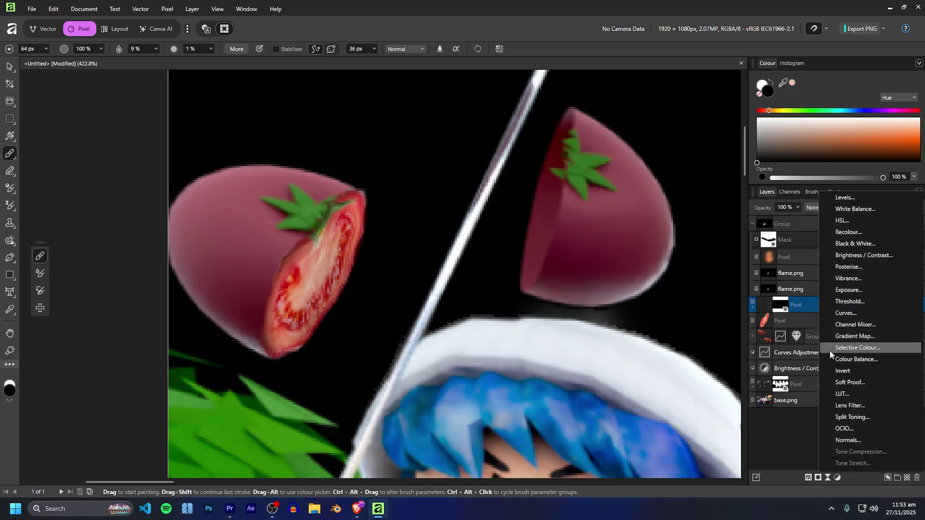
left_click(844, 220)
left_click_drag(610, 407, 615, 408)
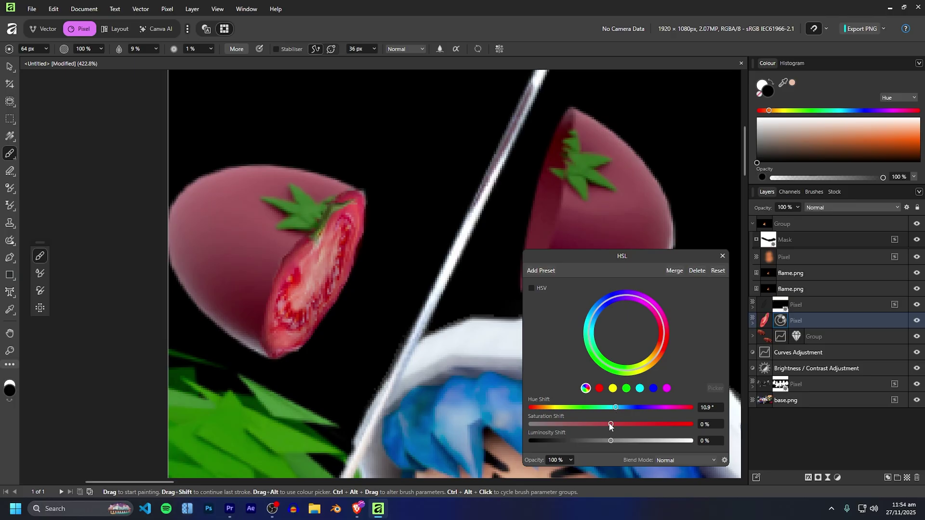
left_click_drag(604, 424, 603, 424)
Select both flying tomato halves from base.png with the Object Selection tool and brighten them with a Curves adjustment raising the midtones
scroll(516, 225, "down", 8)
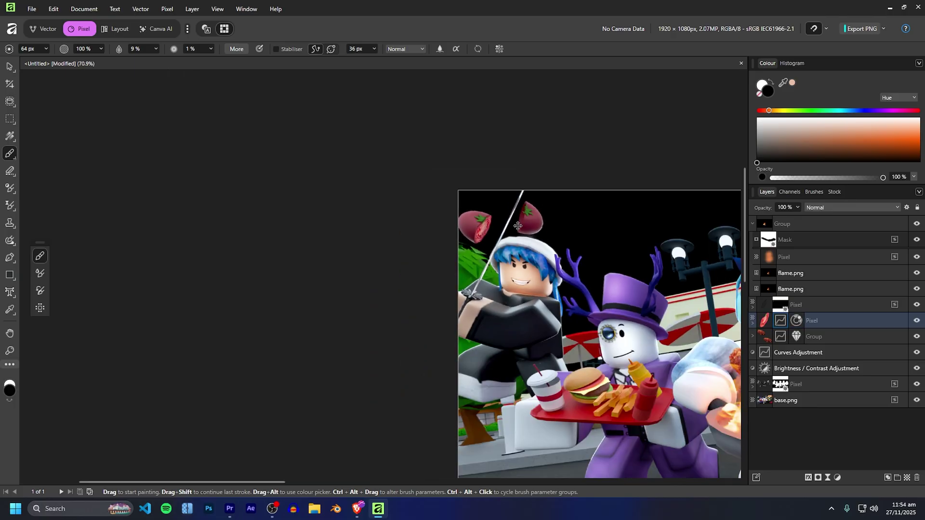
scroll(518, 225, "up", 3)
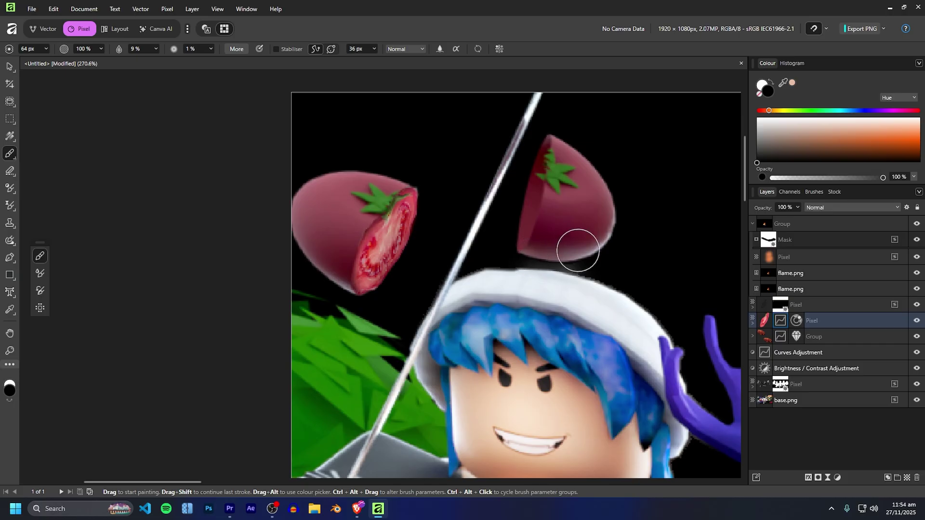
left_click(785, 399)
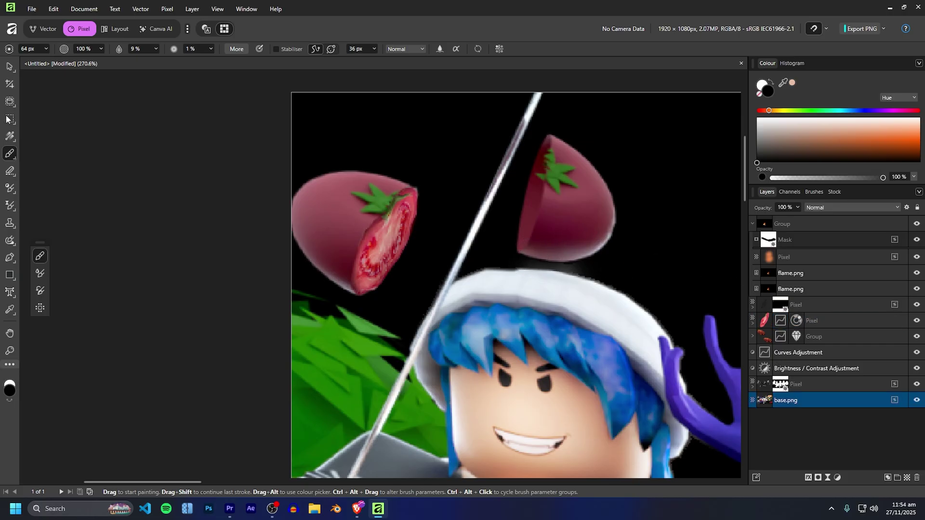
key("w")
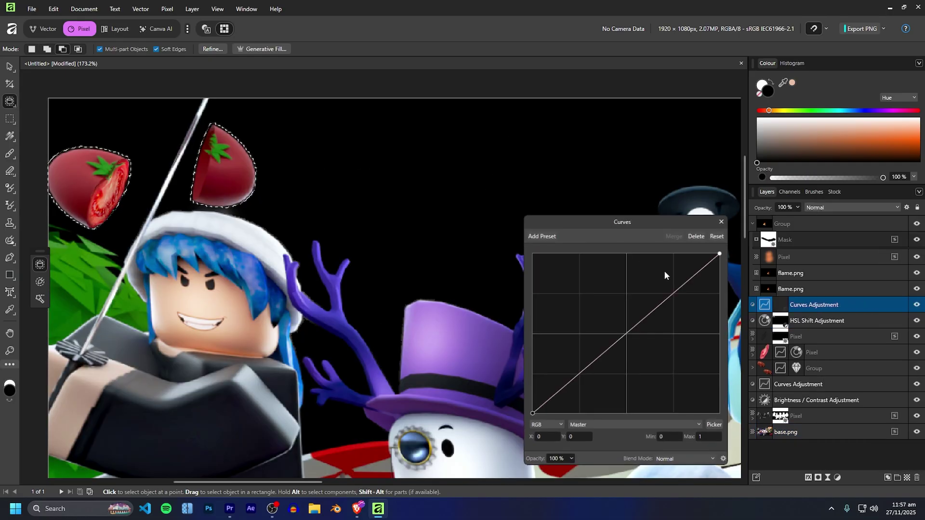
left_click_drag(618, 339, 624, 312)
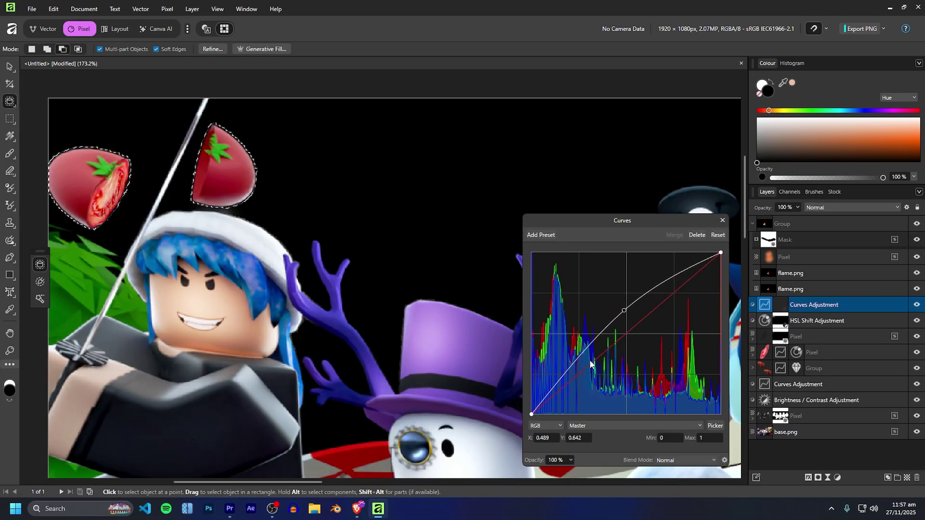
left_click_drag(589, 359, 587, 357)
scroll(261, 168, "up", 2)
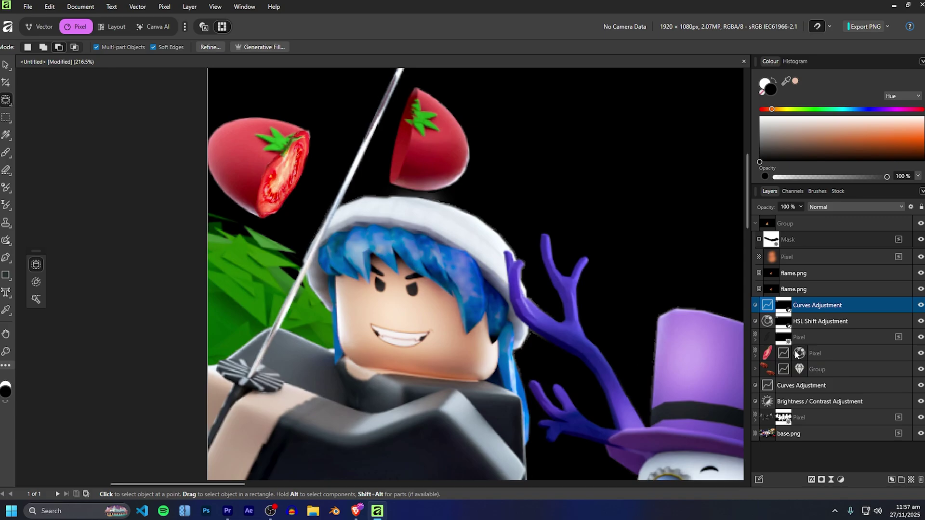
Expand the tomato slice's layer to check its nested adjustments, and examine the recoloured tomatoes up close and within the whole artwork
left_click(765, 351)
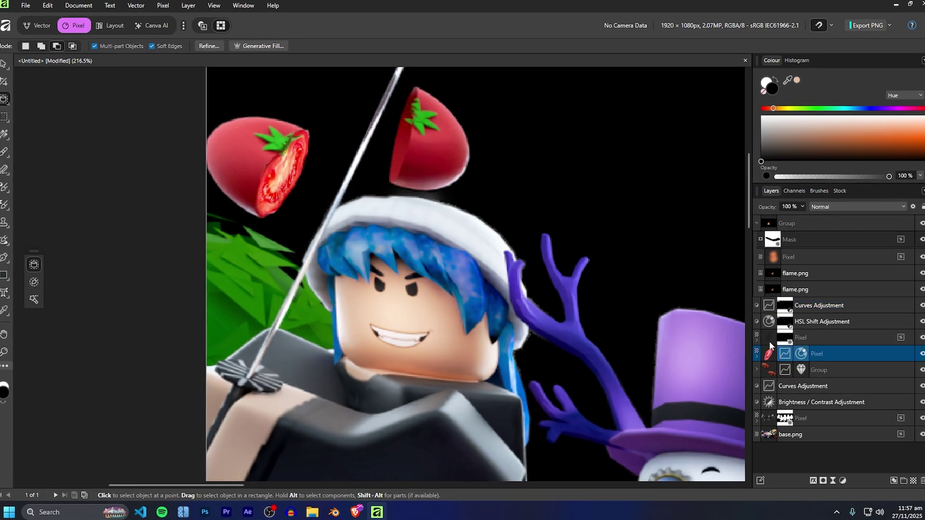
left_click(756, 357)
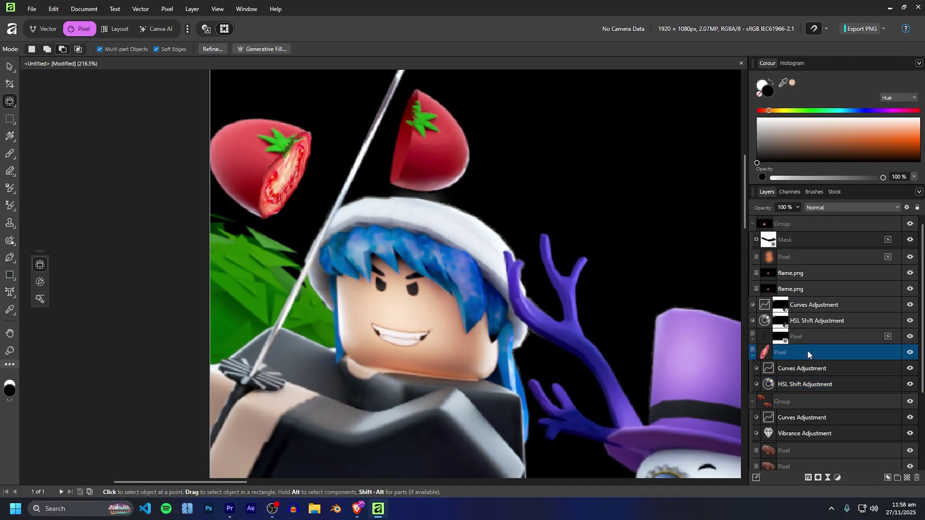
scroll(404, 143, "up", 2)
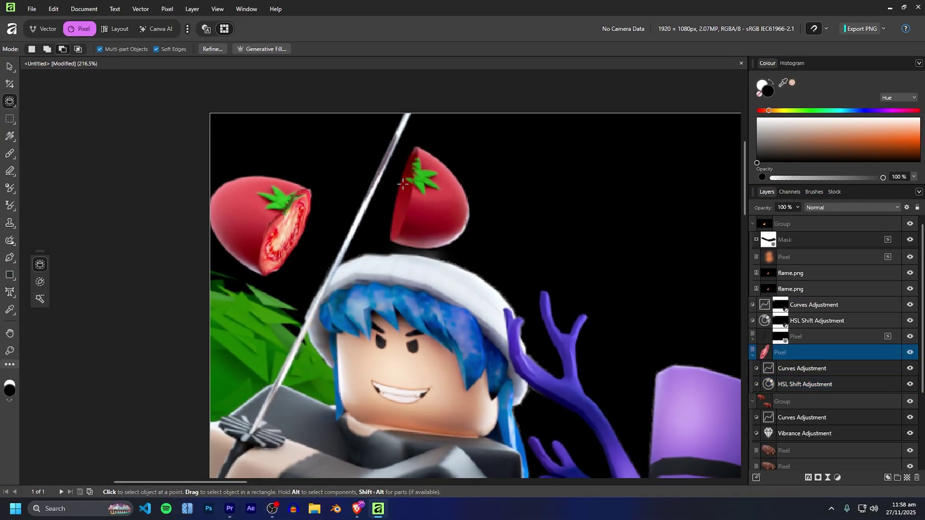
scroll(402, 184, "down", 6)
scroll(425, 200, "up", 4)
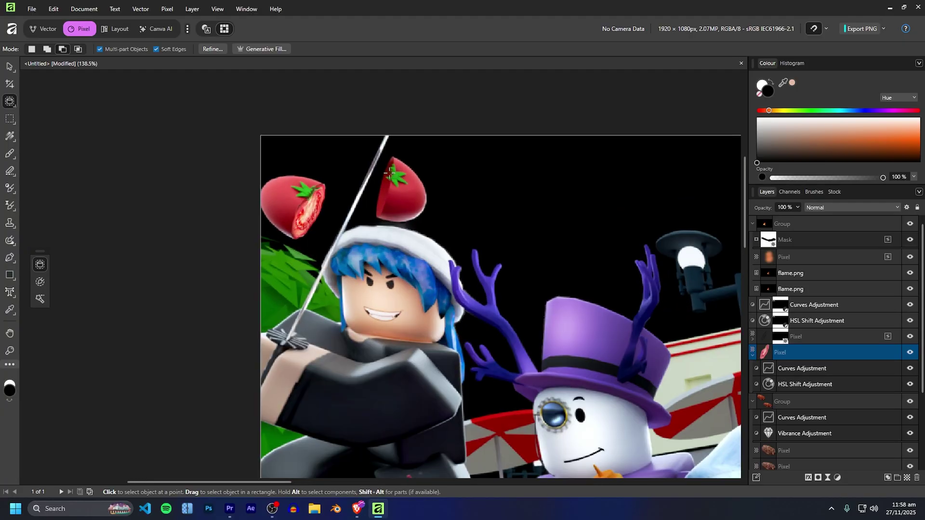
scroll(389, 173, "up", 4)
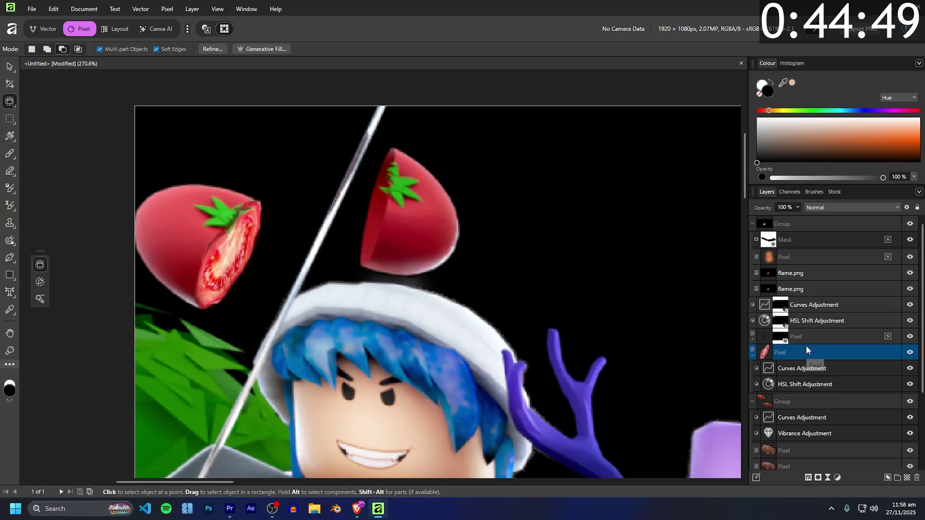
scroll(508, 264, "down", 6)
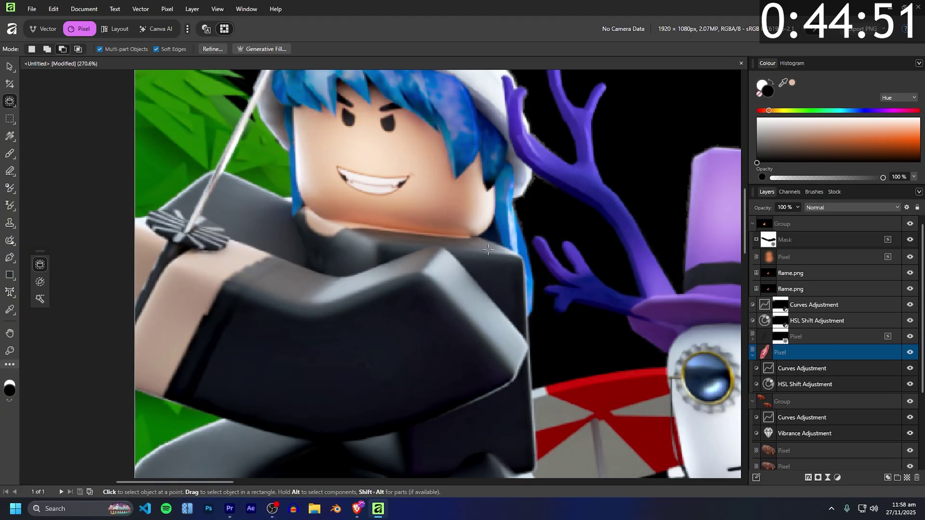
scroll(488, 252, "down", 9)
scroll(488, 252, "up", 3)
scroll(488, 252, "down", 3)
scroll(484, 252, "right", 12)
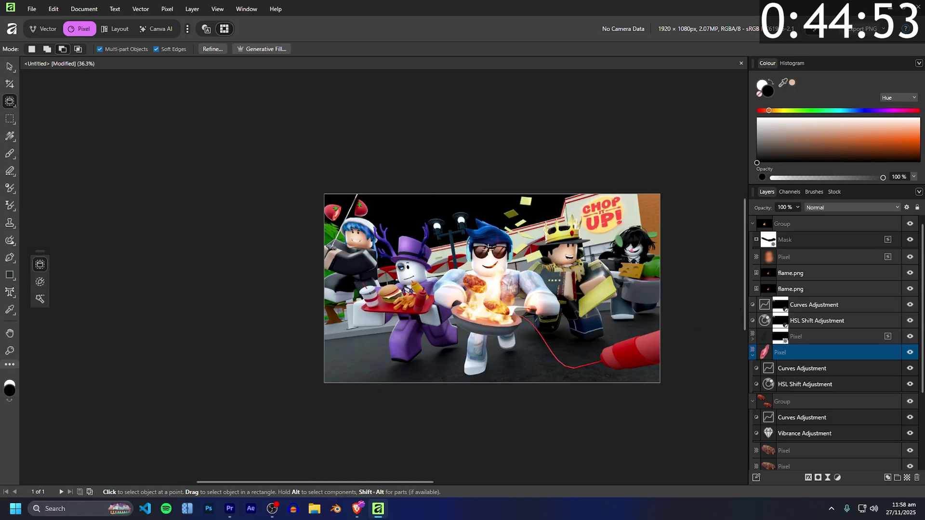
scroll(376, 277, "up", 6)
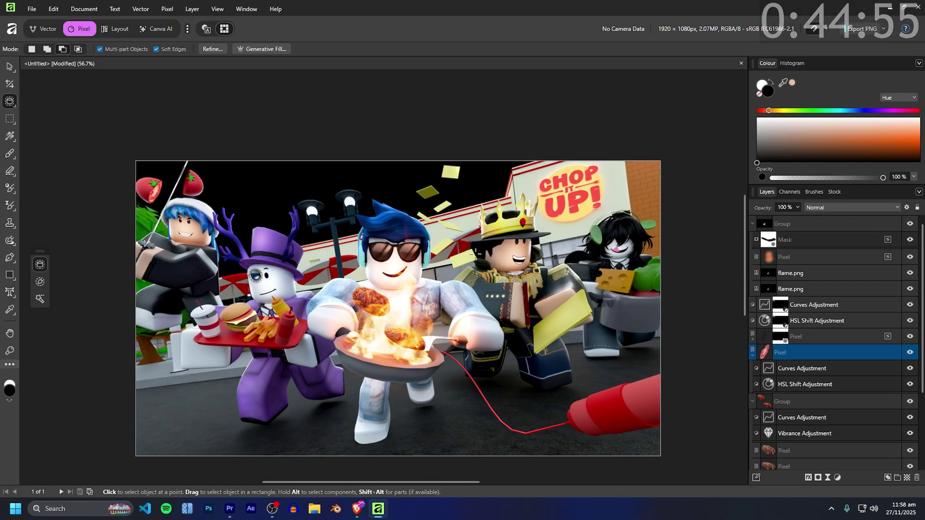
Trace the opening below the drink cup's lid with a closed Pen curve above the collapsed flame group and fill it purple
scroll(152, 301, "up", 8)
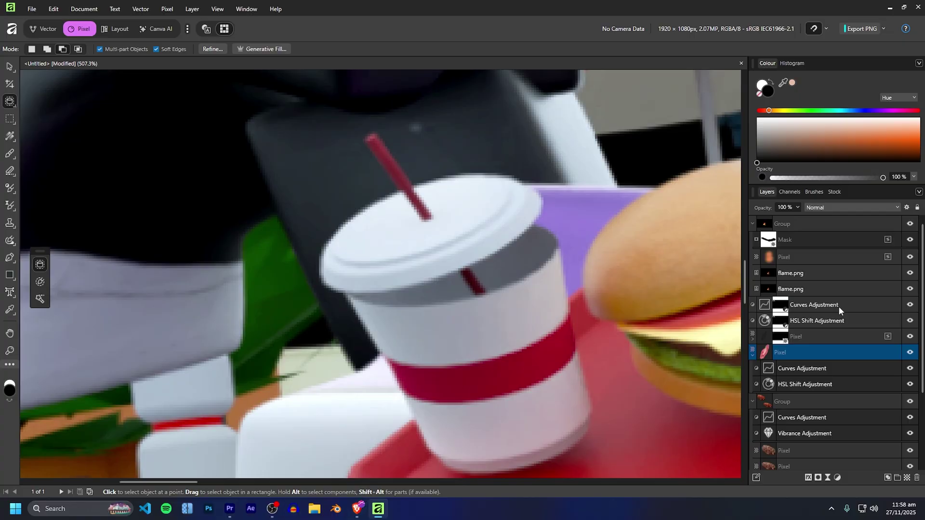
left_click(785, 227)
left_click(751, 224)
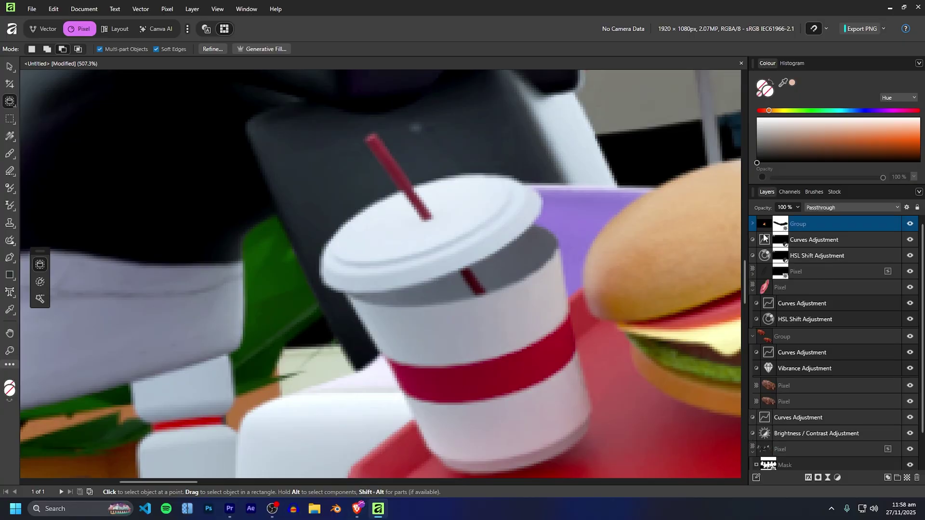
left_click(251, 298)
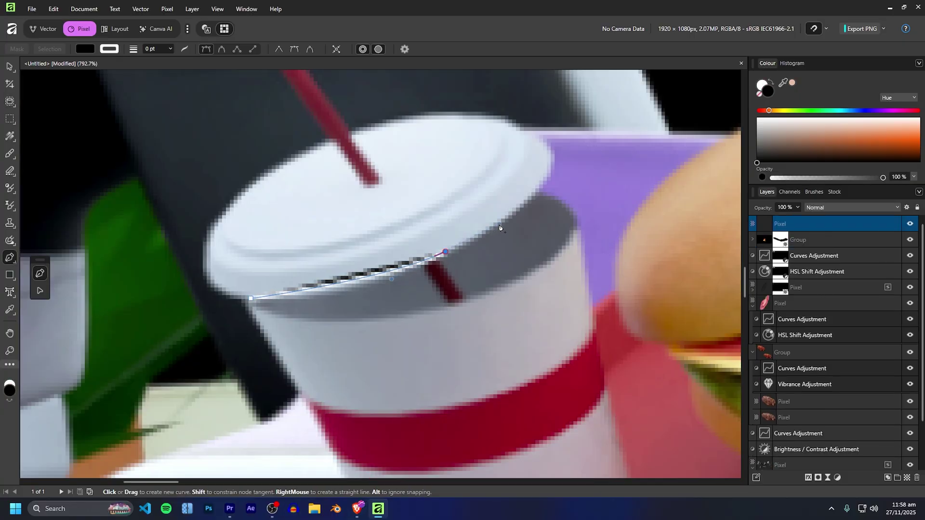
left_click(534, 193)
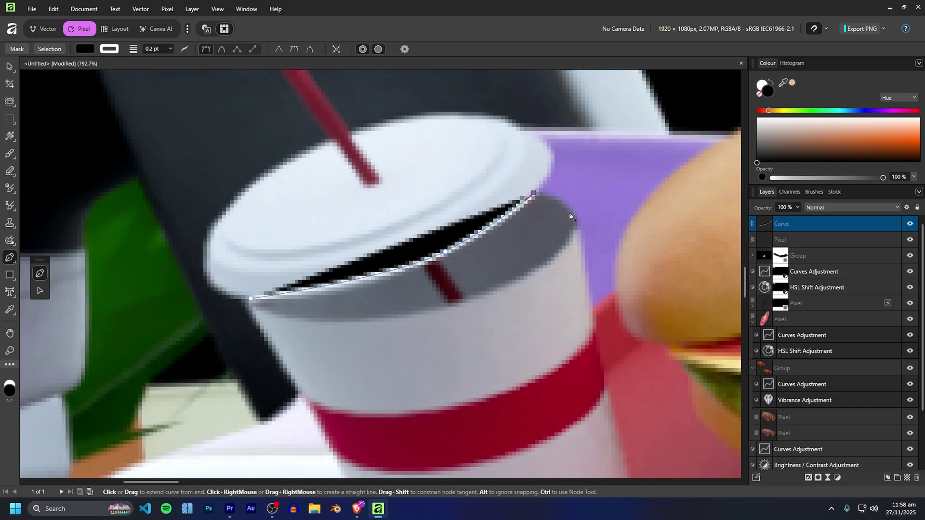
left_click_drag(466, 299, 300, 361)
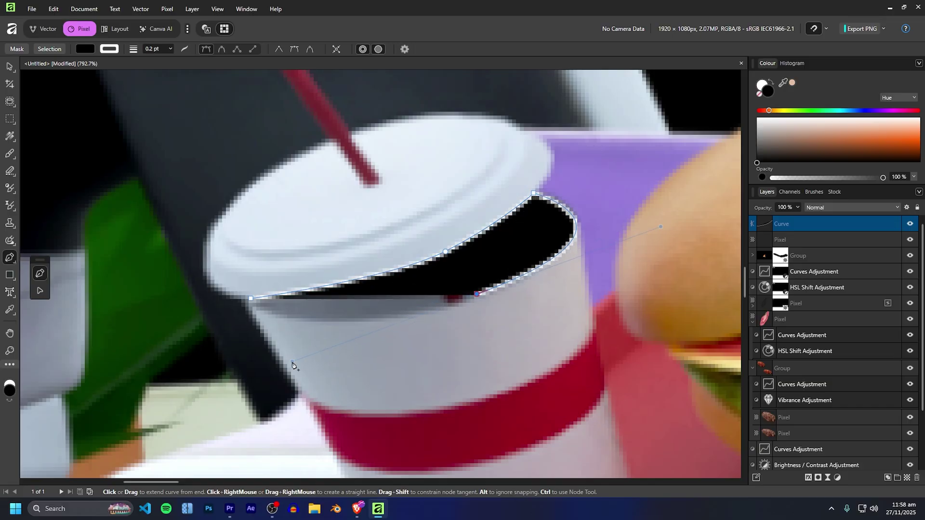
left_click(251, 298)
left_click(85, 48)
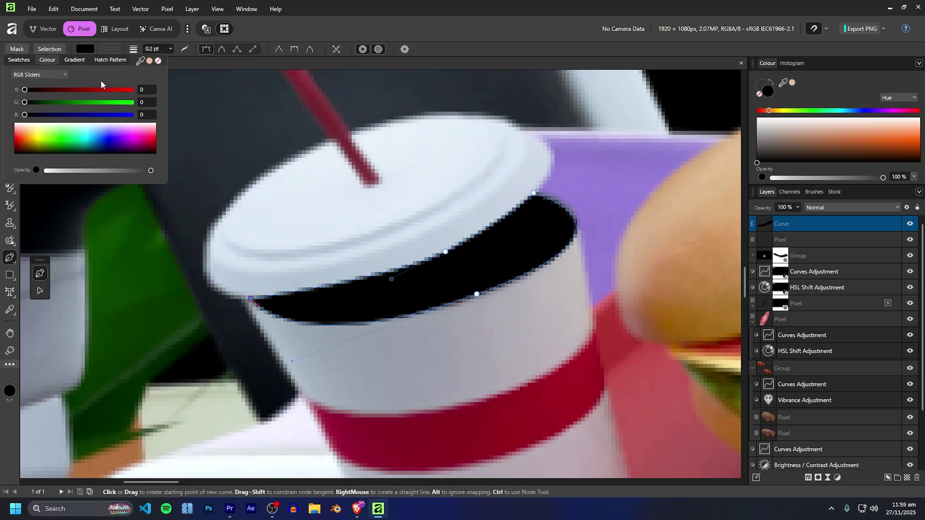
left_click_drag(100, 140, 131, 141)
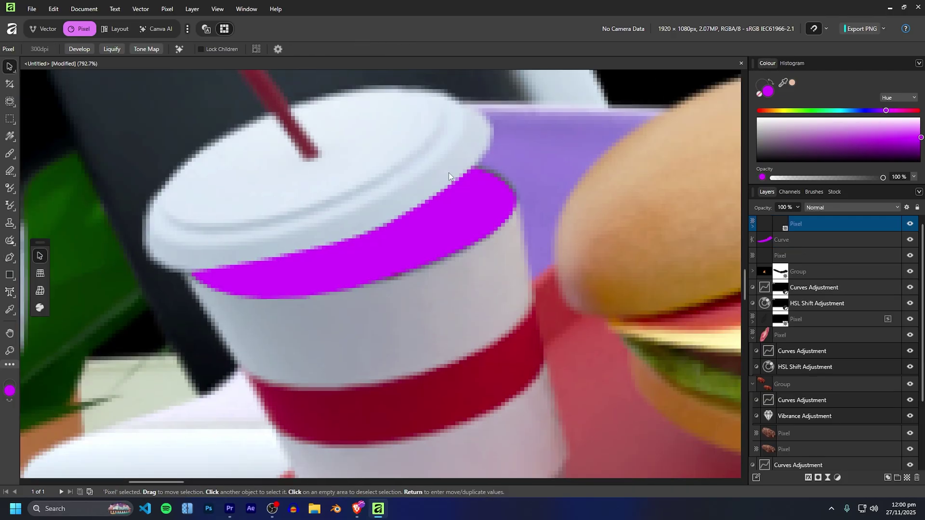
Paint soft shading over the cup's purple fill with a large low-flow brush on the masked pixel layer above it, undoing an unsuitable stroke
key("b")
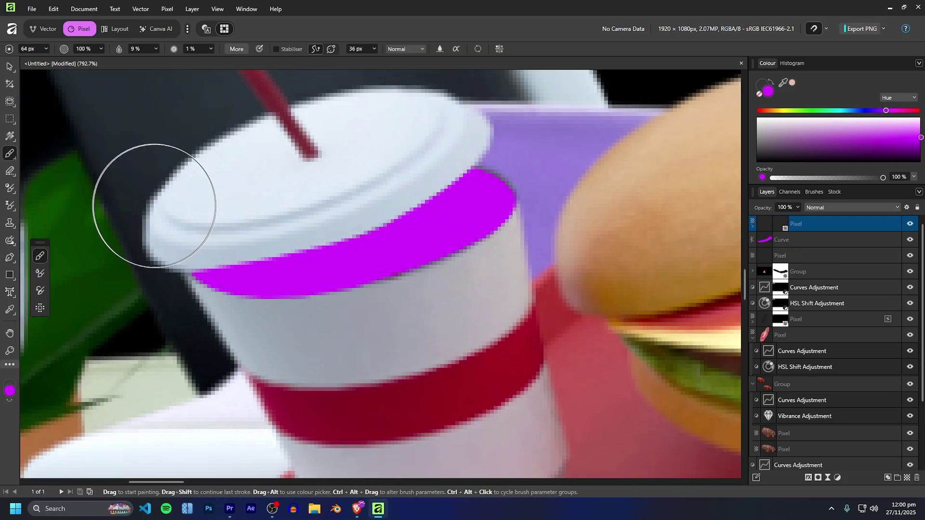
key("x")
key("x")
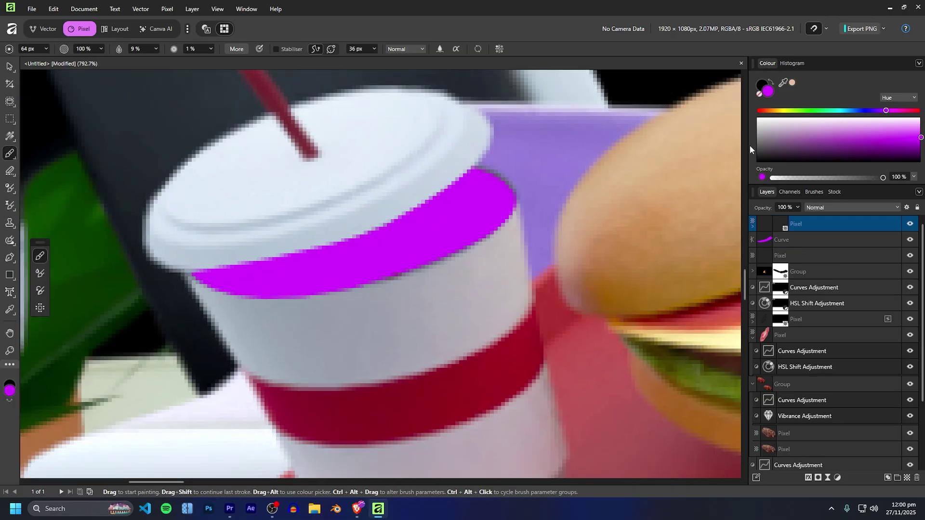
left_click(758, 119)
key("x")
left_click_drag(321, 208, 274, 209)
left_click_drag(419, 179, 439, 172)
mouse_move(439, 172)
left_mouse_down()
mouse_move(418, 192)
mouse_move(294, 228)
mouse_move(192, 236)
left_mouse_up()
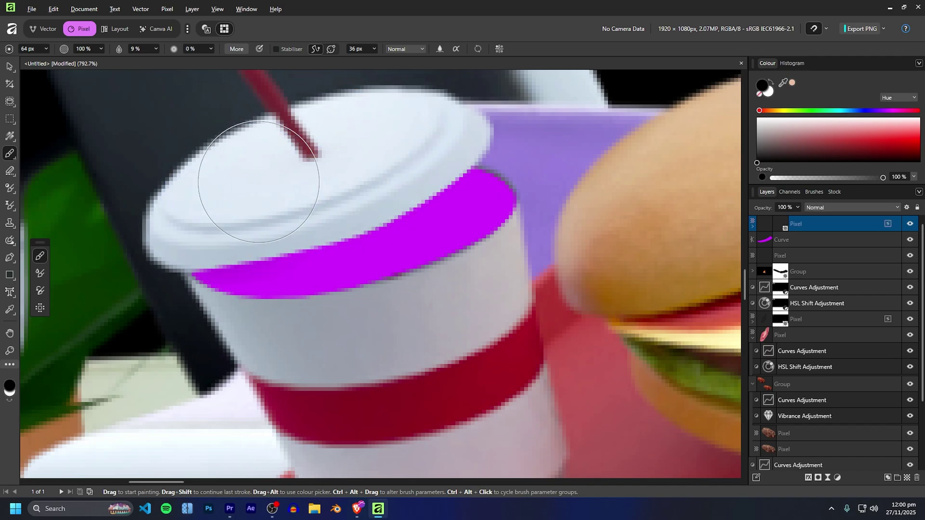
key("ctrl+z")
left_click_drag(316, 153, 332, 153)
scroll(317, 159, "down", 2)
scroll(440, 192, "down", 1)
scroll(491, 174, "down", 4)
scroll(488, 168, "up", 10)
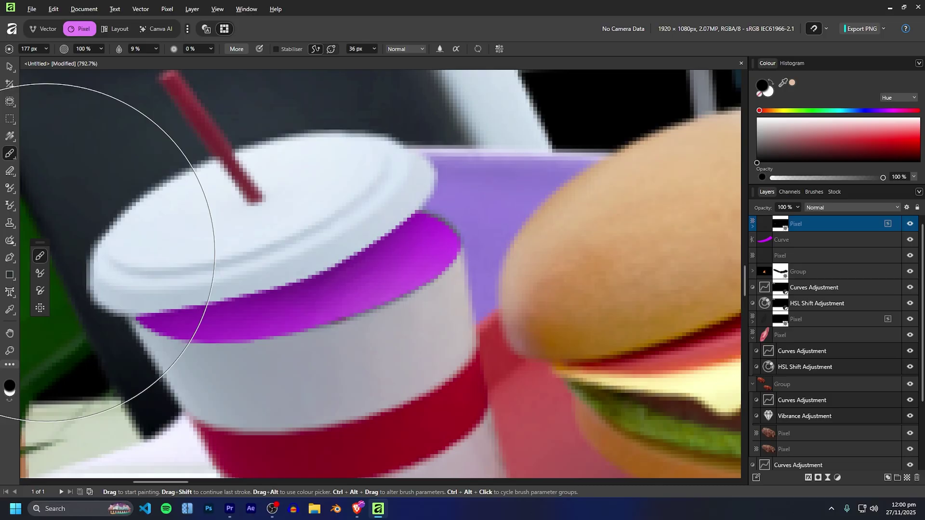
left_click(40, 273)
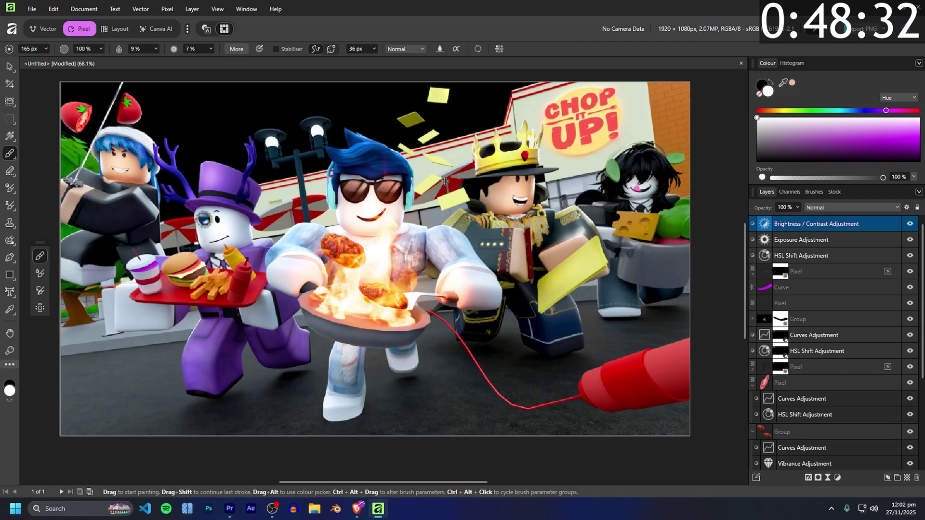
Try a Portrait Blur on base.png with a focal distance of 89 % and a radius of 46 px, reduced to a weaker blur
scroll(445, 181, "up", 2)
scroll(445, 180, "down", 1)
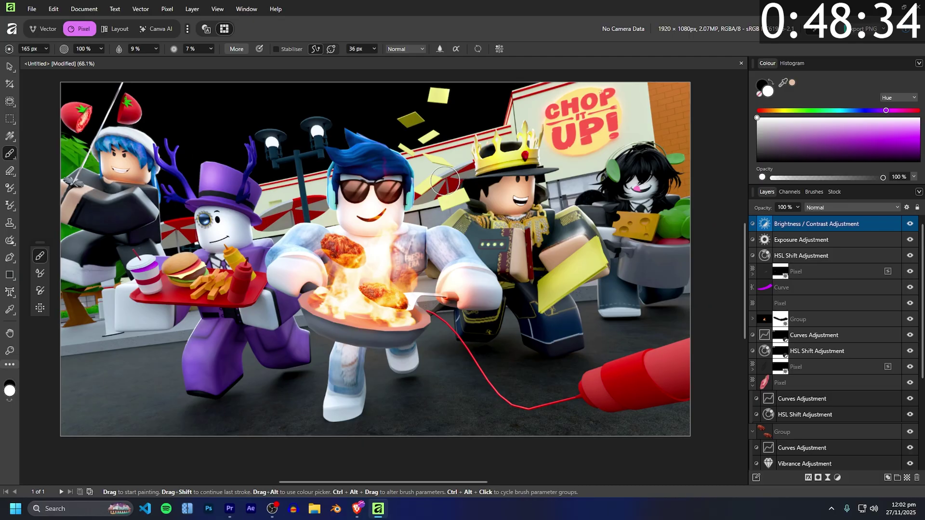
scroll(446, 181, "down", 2)
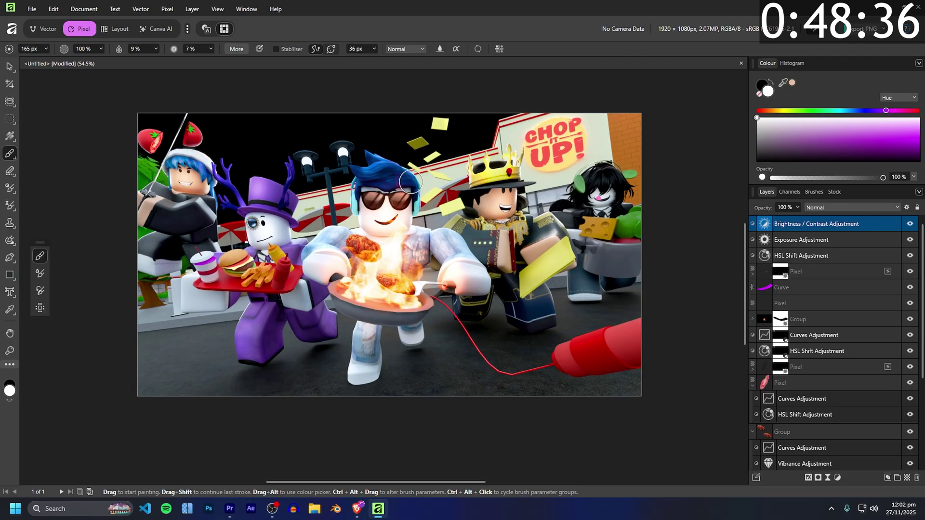
left_click(10, 67)
scroll(213, 177, "up", 1)
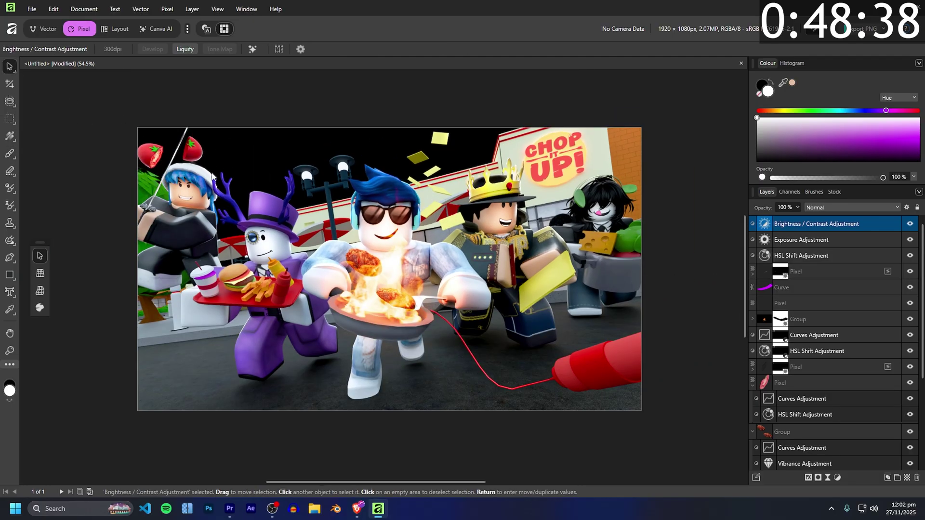
scroll(195, 95, "up", 1)
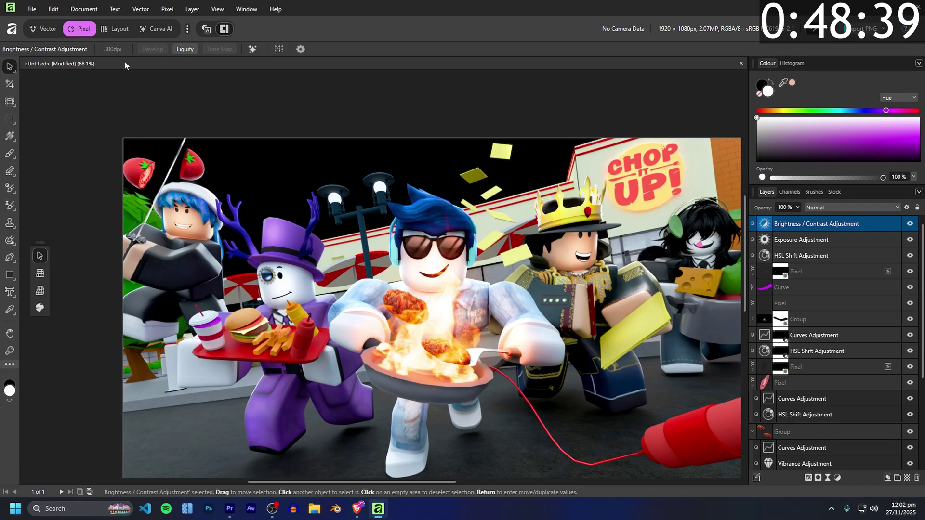
left_click(248, 49)
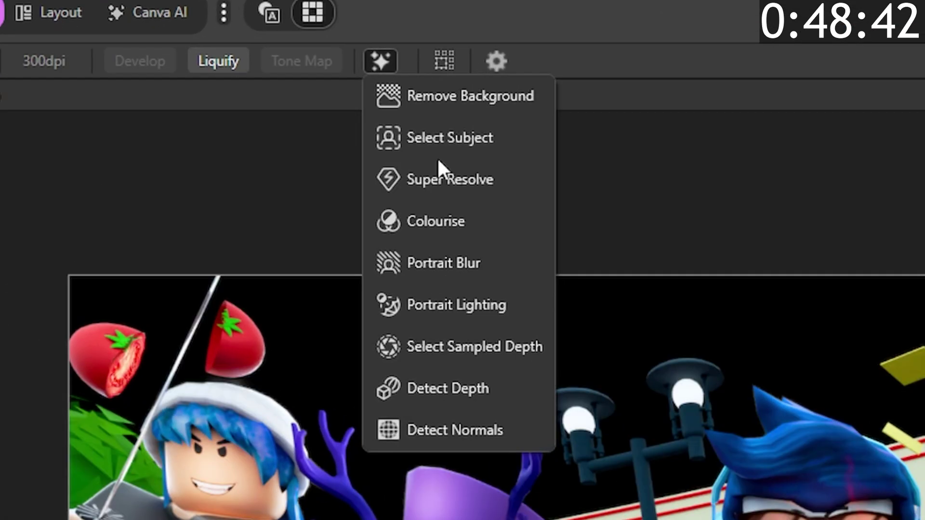
left_click(409, 262)
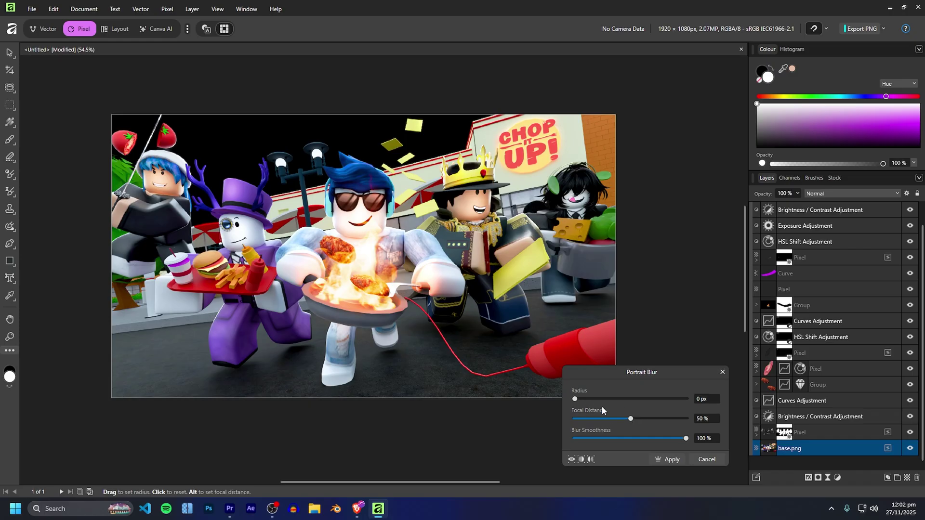
left_click_drag(574, 399, 651, 419)
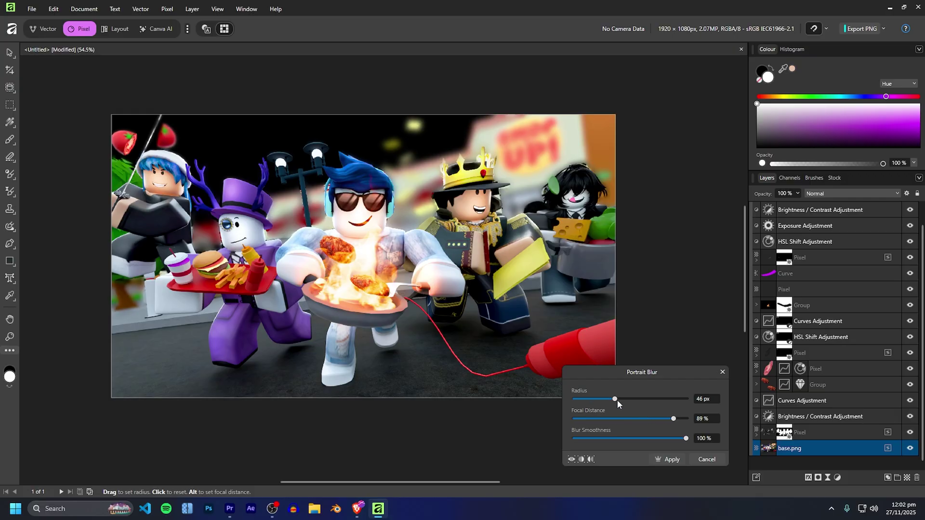
left_click_drag(615, 399, 583, 399)
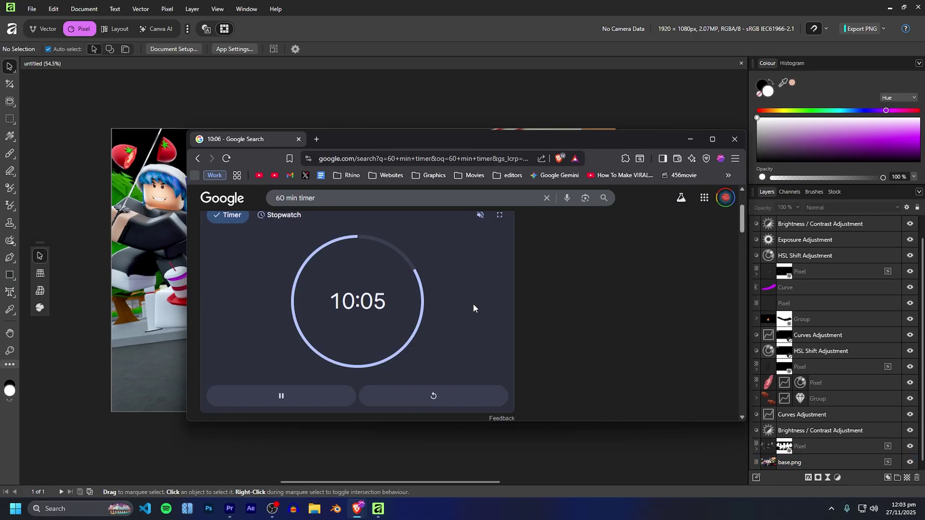
Check the remaining time on the 60 min timer in the browser and return to the artwork in Affinity
left_click_drag(361, 139, 924, 10)
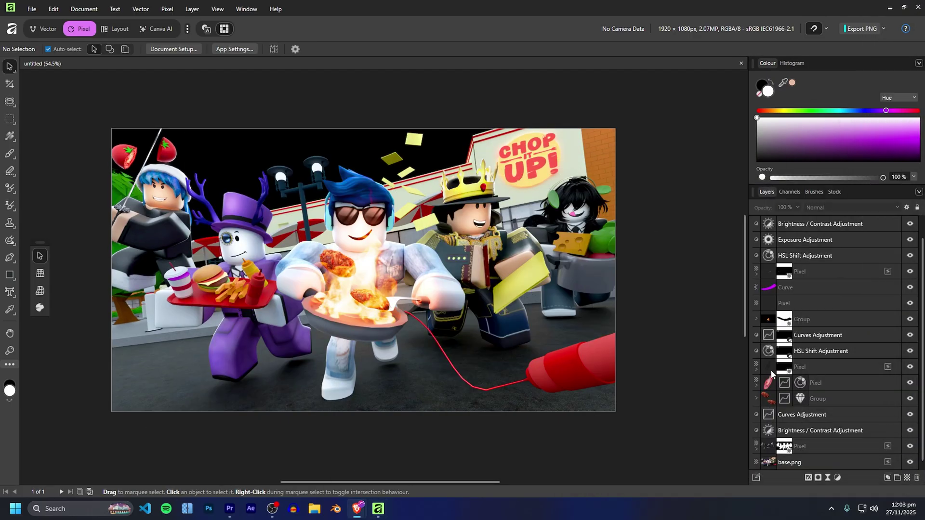
Collapse the artwork's layer group and browse the local drives in File Explorer for a background image
scroll(774, 373, "up", 2)
left_click(756, 224)
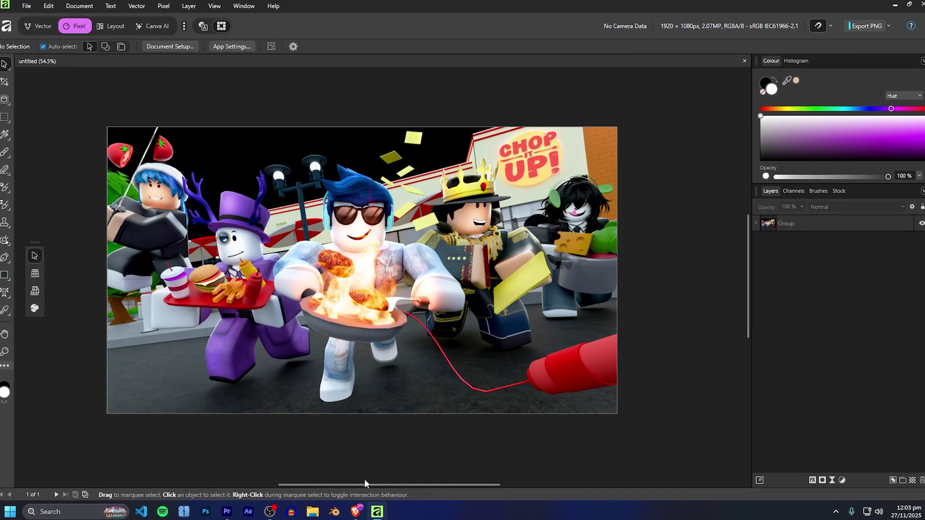
left_click(311, 513)
scroll(261, 313, "down", 5)
left_click(289, 333)
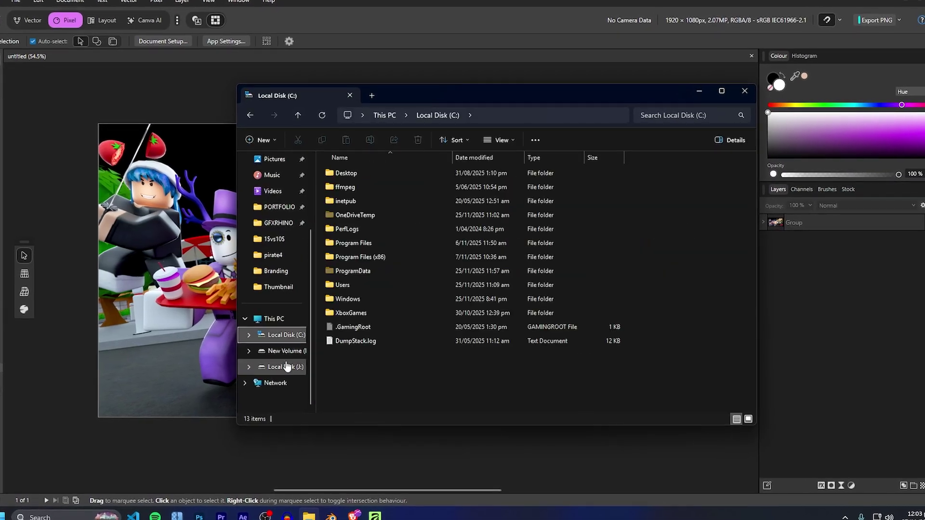
left_click(287, 367)
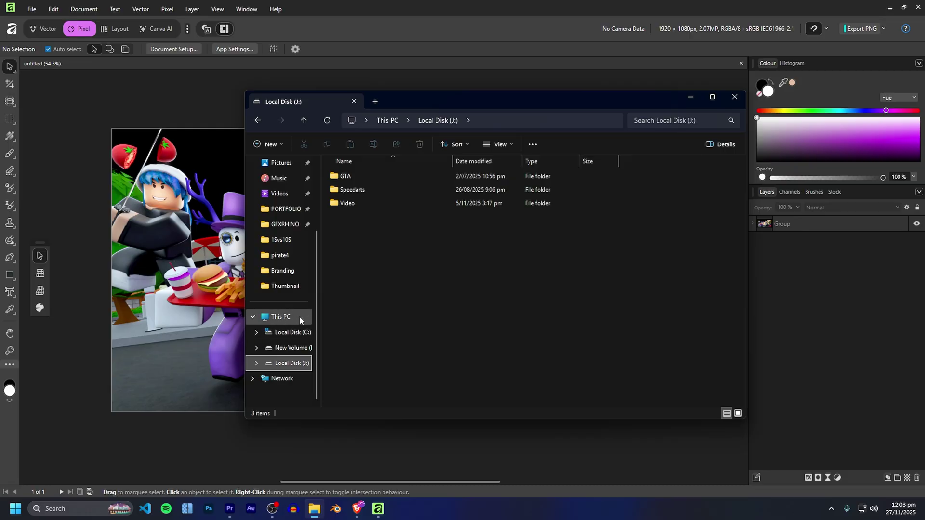
left_click(281, 321)
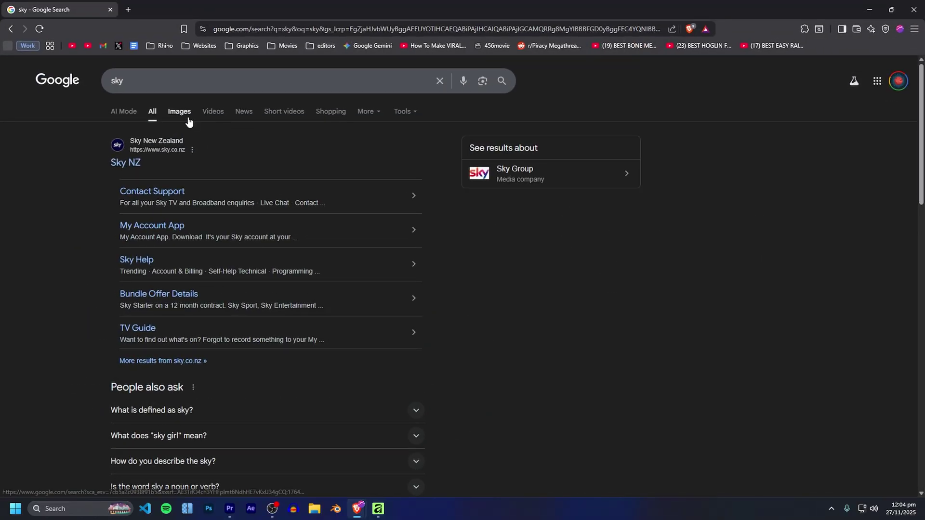
Open the image results for the sky search in the browser and copy the Freepik photo of a cloudy blue sky
left_click(184, 114)
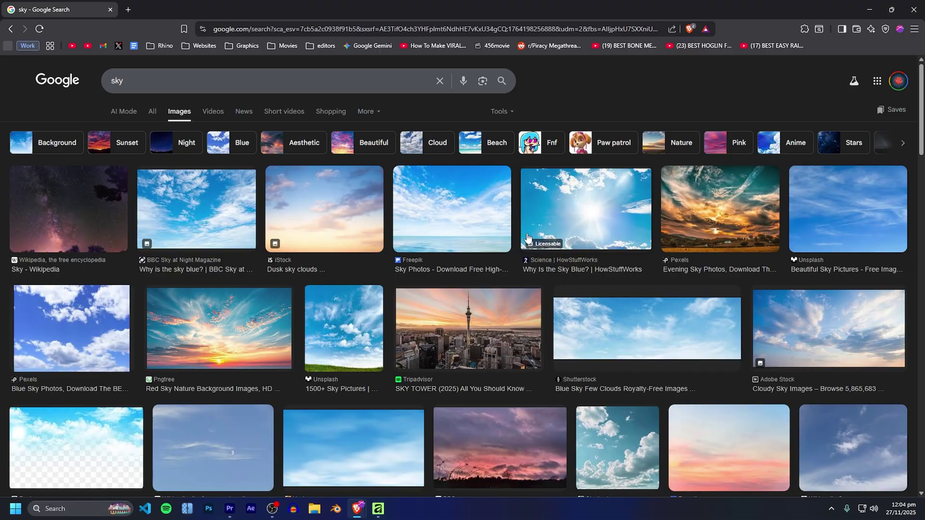
left_click(470, 200)
right_click(747, 310)
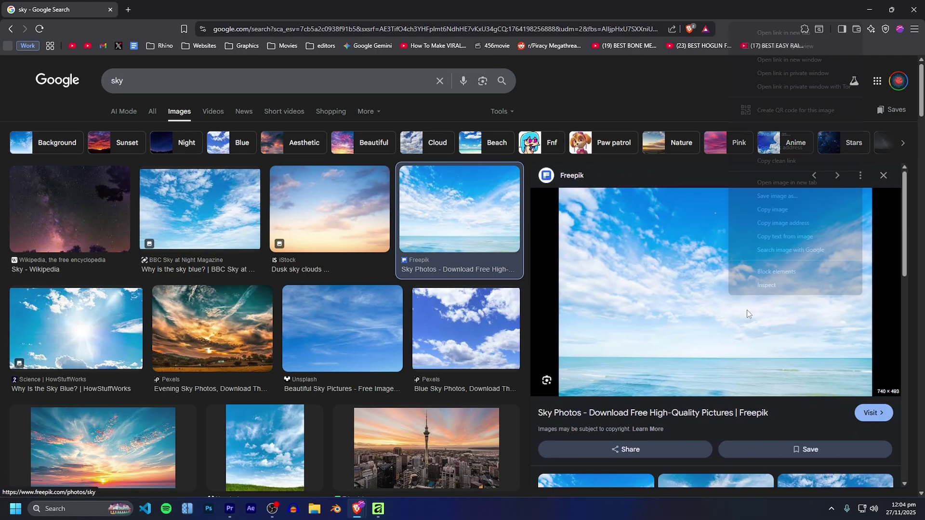
left_click(778, 210)
Switch back to Affinity, paste the sky image beneath the artwork group and rotate it slightly behind the black background area
key("alt+Tab")
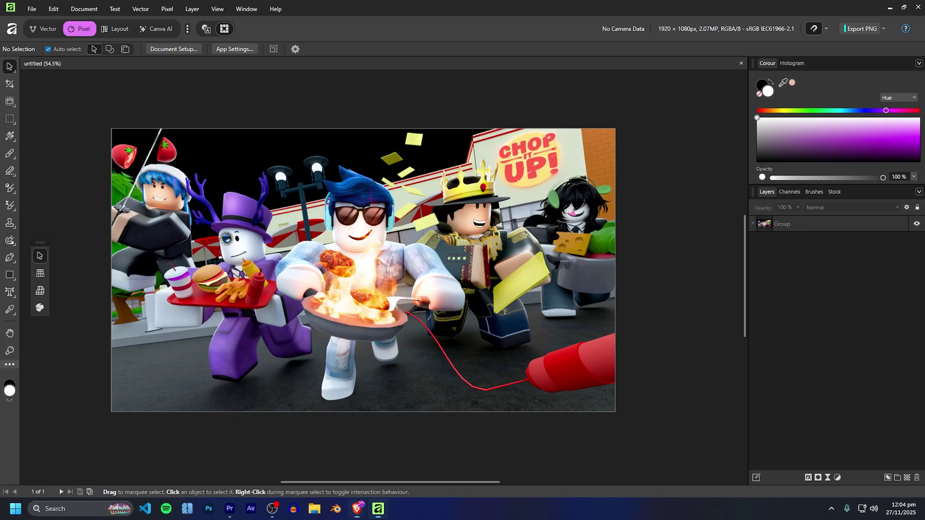
left_click(816, 223)
key("ctrl+v")
left_click_drag(789, 228, 783, 261)
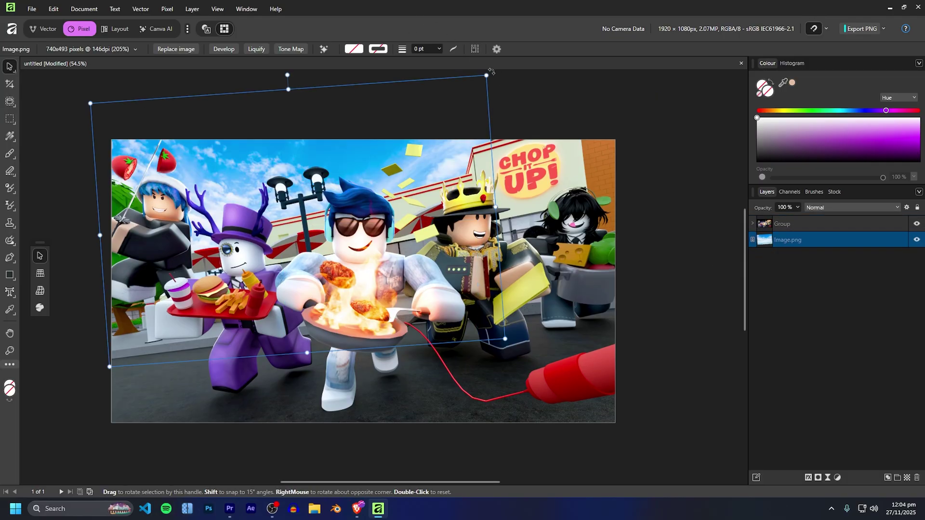
left_click_drag(492, 71, 494, 76)
Run Super Resolve on the sky image at 200 % scale and compare the before and after versions up close
left_click(12, 71)
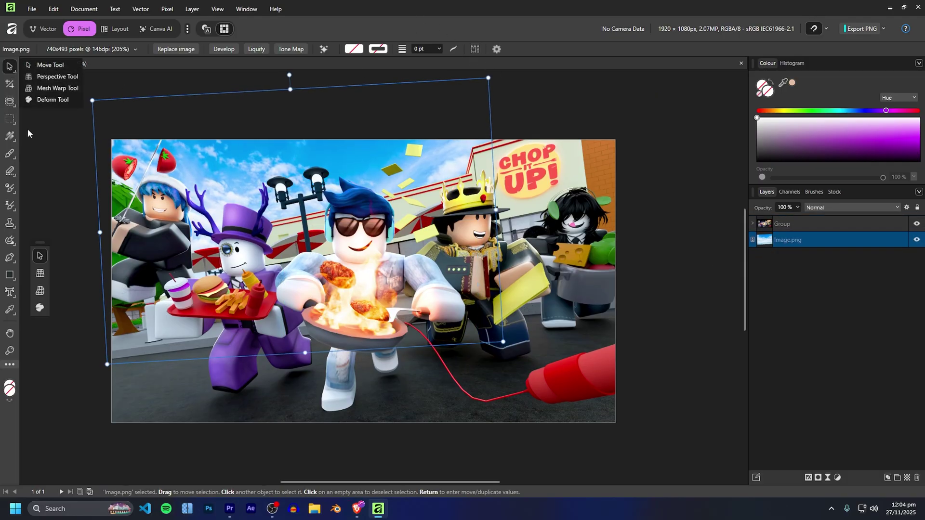
left_click(811, 227)
left_click(801, 240)
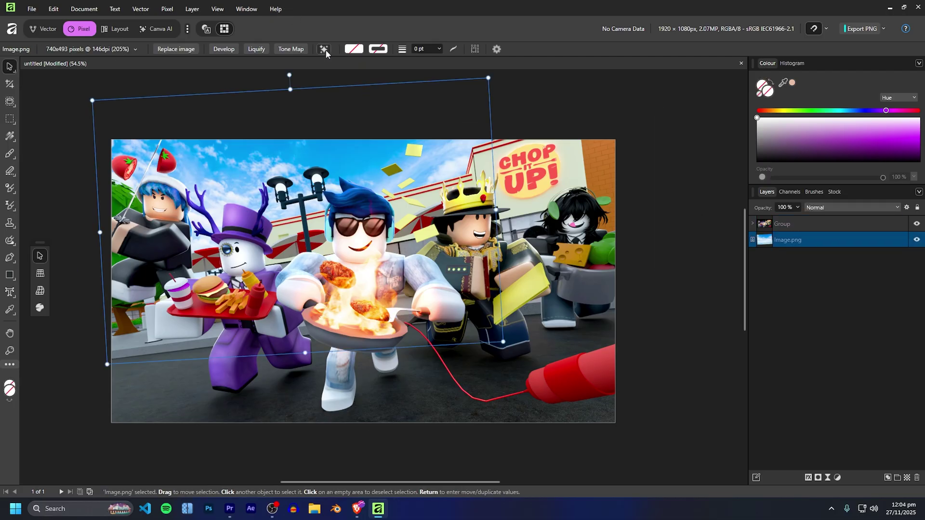
left_click(326, 51)
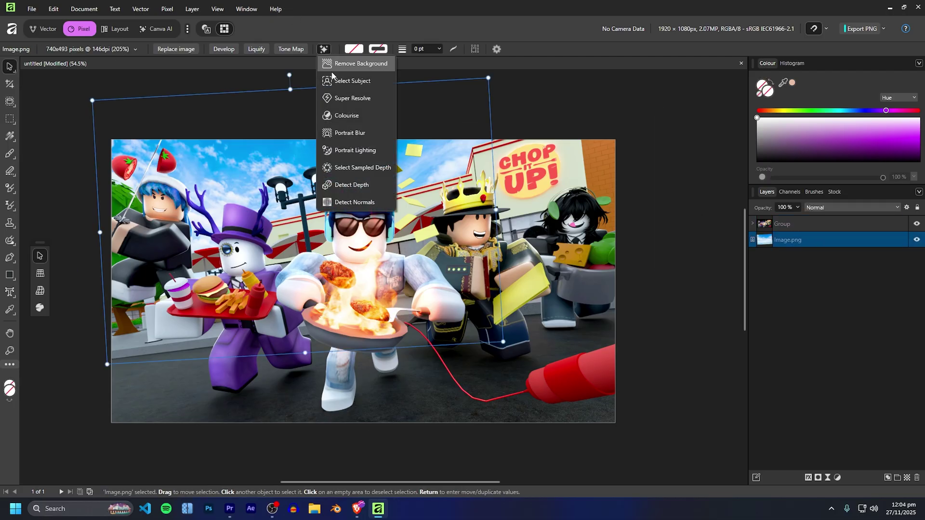
left_click(342, 99)
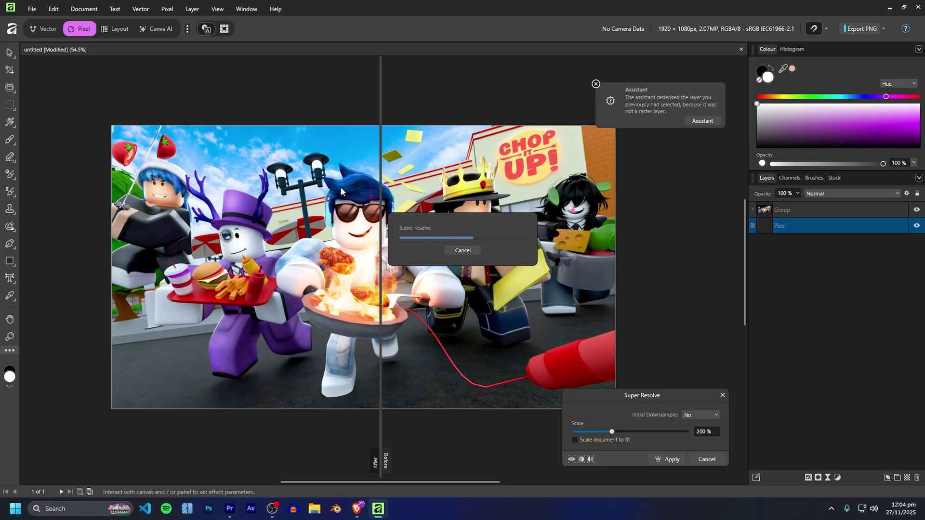
scroll(377, 132, "up", 6)
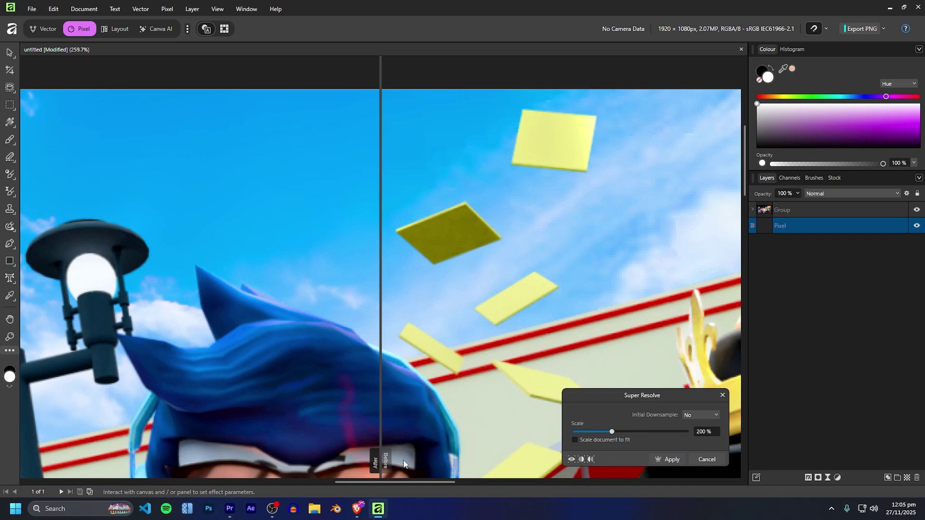
left_click_drag(379, 457, 392, 413)
scroll(137, 458, "up", 5)
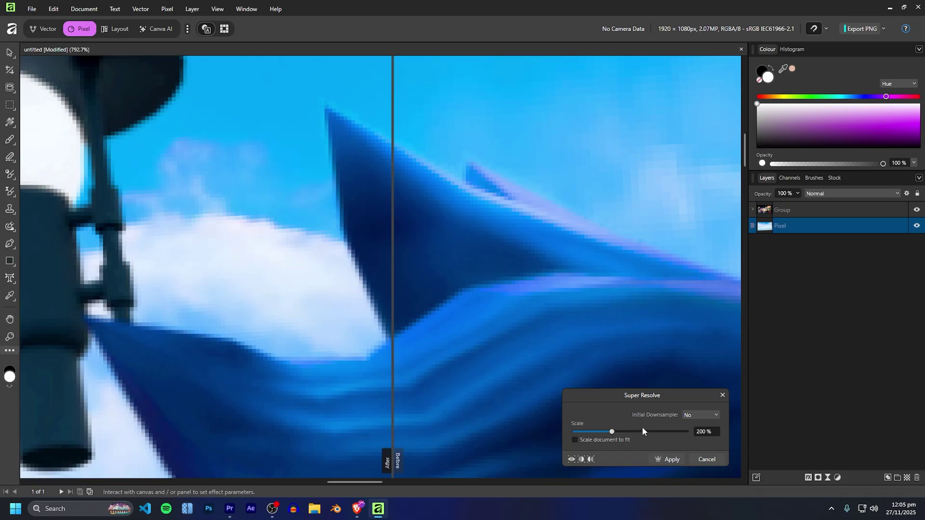
scroll(418, 317, "down", 6)
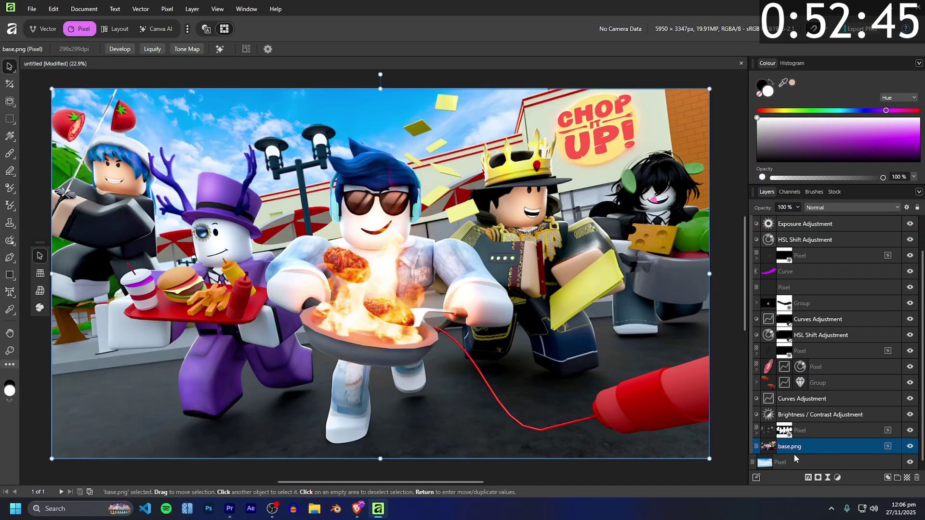
Add an HSL Shift adjustment above the sky pixel layer at the bottom of the stack and shift its colour
left_click(795, 462)
left_click(837, 477)
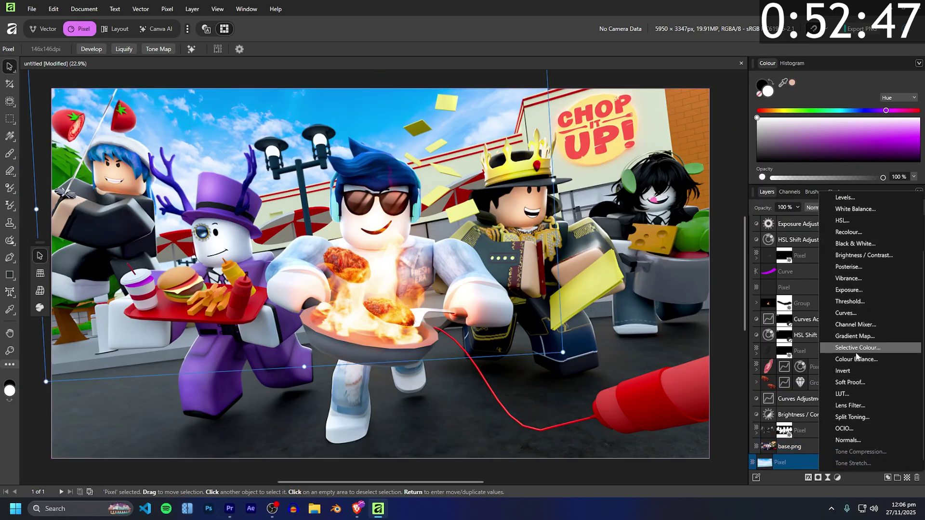
left_click(855, 221)
left_click_drag(611, 408, 592, 424)
Add a Curves adjustment above the sky's HSL Shift, raising the midtones and pulling the shadows down slightly
left_click(837, 478)
left_click(846, 313)
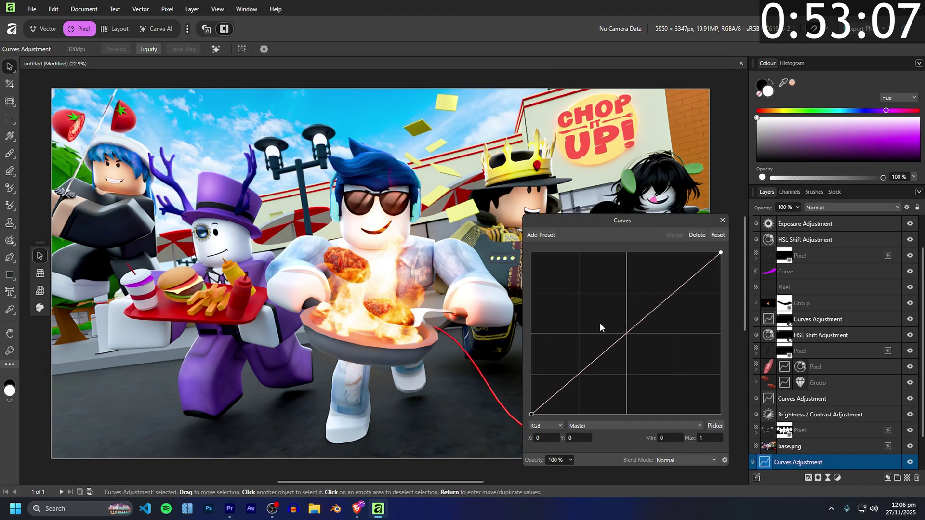
left_click_drag(621, 336, 628, 319)
left_click_drag(569, 377, 570, 384)
left_click(722, 220)
Draw a white rectangle over the sky area below base.png and set its opacity to 18 %
left_click(837, 478)
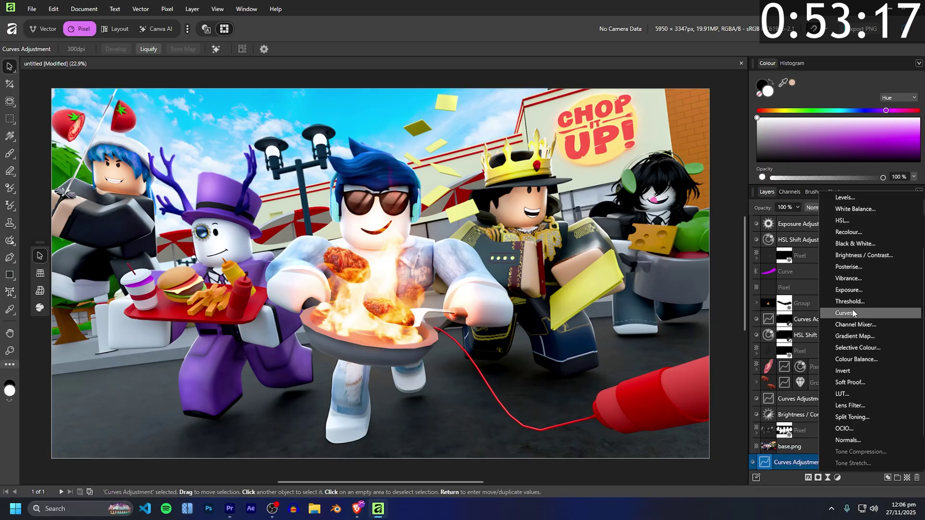
left_click(10, 275)
mouse_move(40, 71)
left_mouse_down()
mouse_move(201, 155)
mouse_move(646, 303)
left_mouse_up()
key("F2")
key("v")
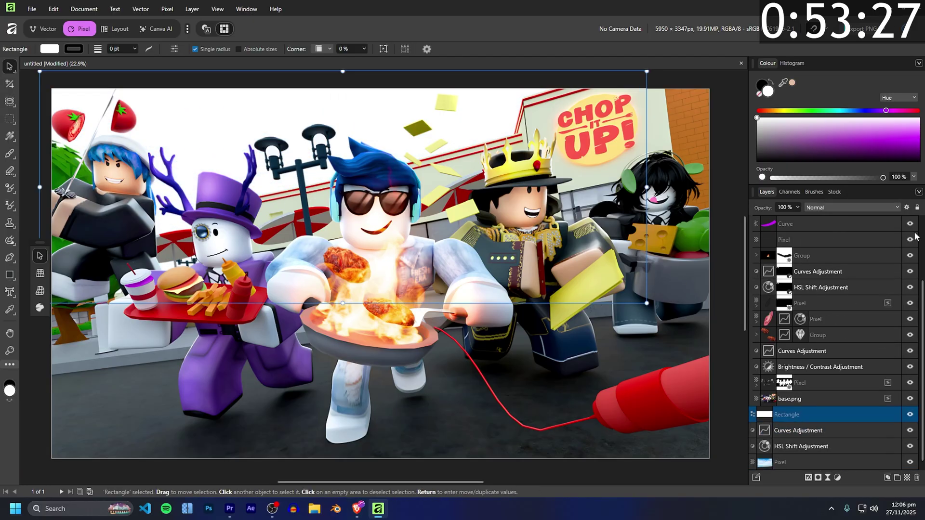
key("1")
key("6")
key("1")
key("8")
scroll(566, 236, "down", 1)
left_click(567, 429)
Try to select the CHOP IT UP! sign logo on base.png with a rectangle of the Object Selection tool
scroll(566, 386, "up", 1)
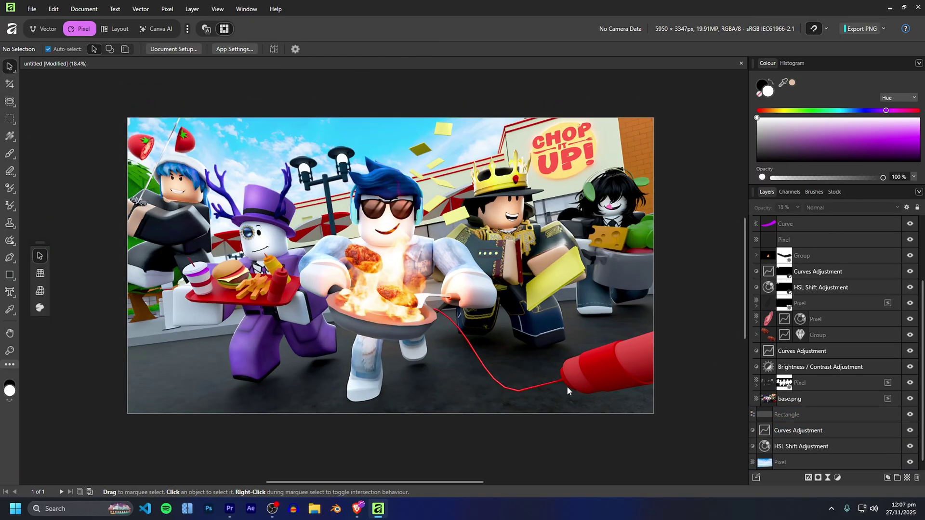
scroll(568, 220, "down", 1)
scroll(621, 166, "up", 8)
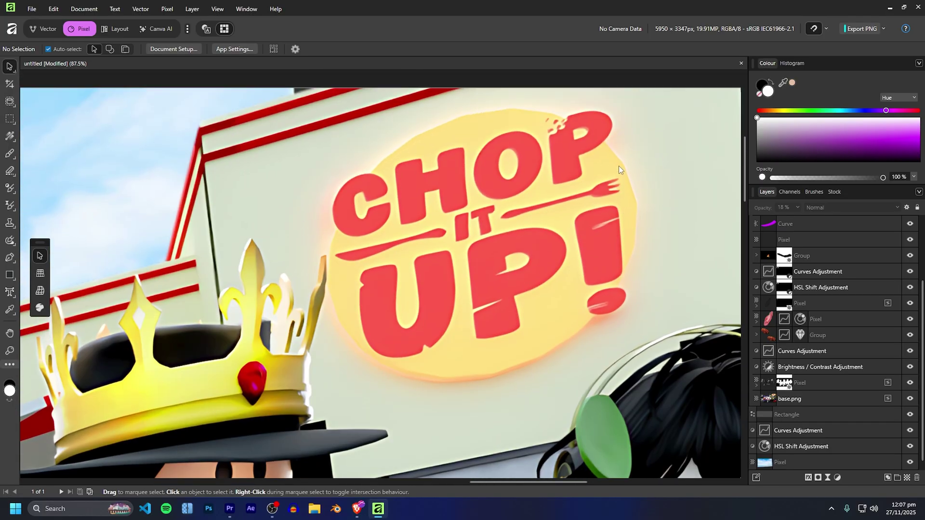
left_click(800, 398)
key("w")
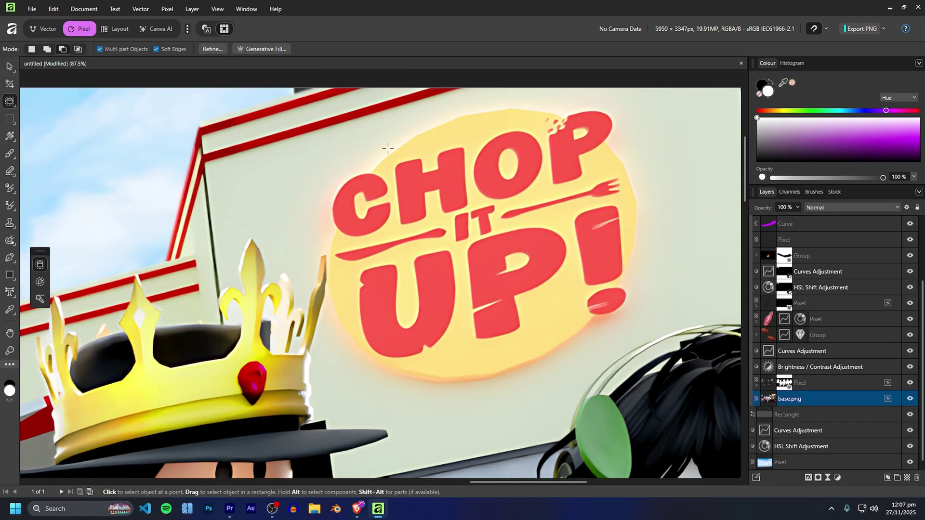
left_click_drag(337, 118, 619, 337)
scroll(514, 204, "down", 7)
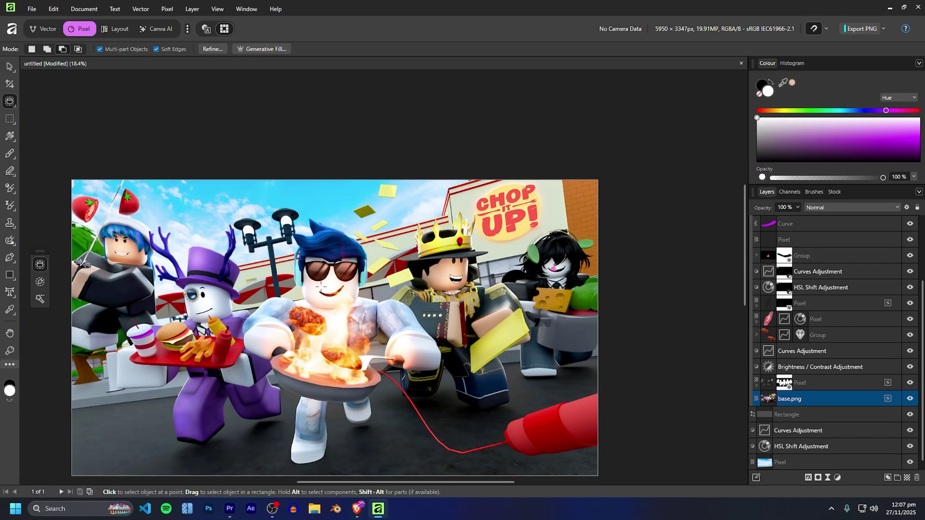
Try to select the CHOP IT UP! logo with the Selection Brush at 64 px width, and clear the selection
scroll(510, 268, "up", 4)
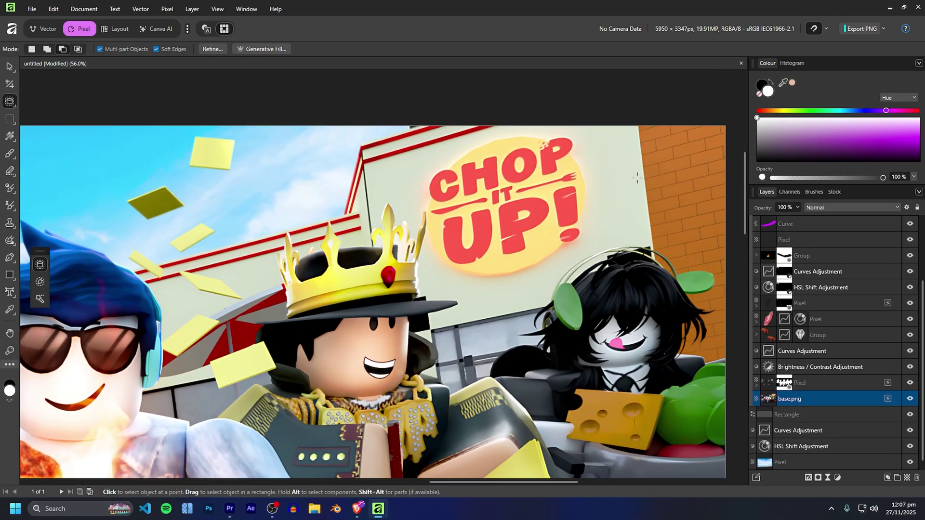
scroll(547, 186, "up", 2)
key("w")
left_click_drag(413, 205, 425, 225)
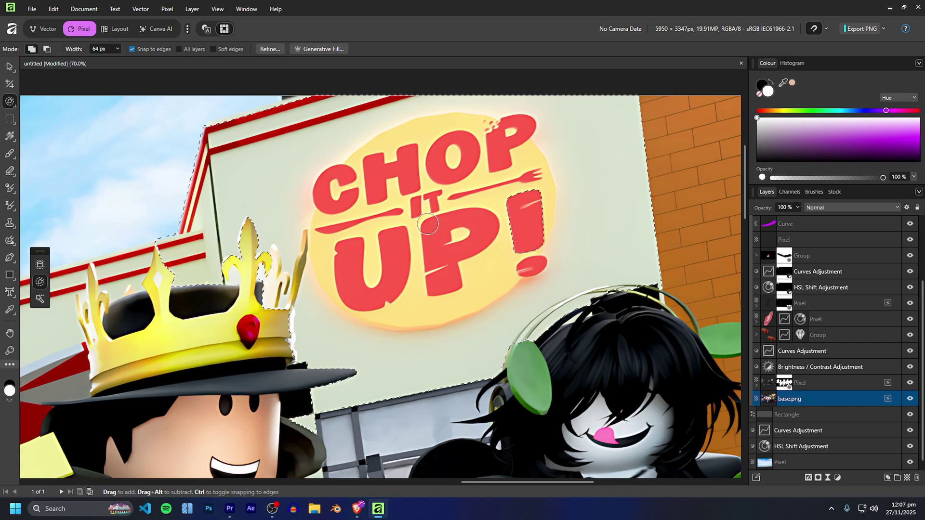
key("ctrl+d")
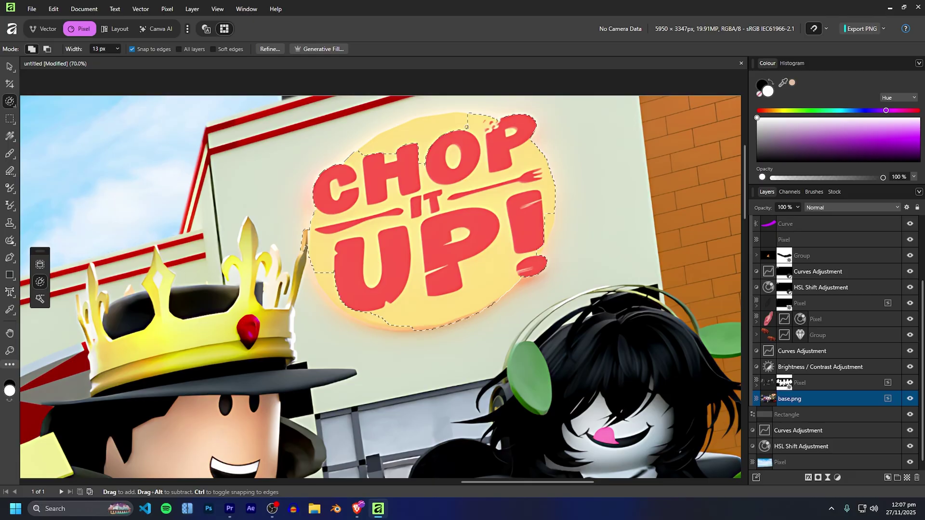
Select the whole CHOP IT UP! logo with the Selection Brush at 13 px width and duplicate it onto its own layer
scroll(520, 257, "up", 3)
scroll(445, 243, "down", 3)
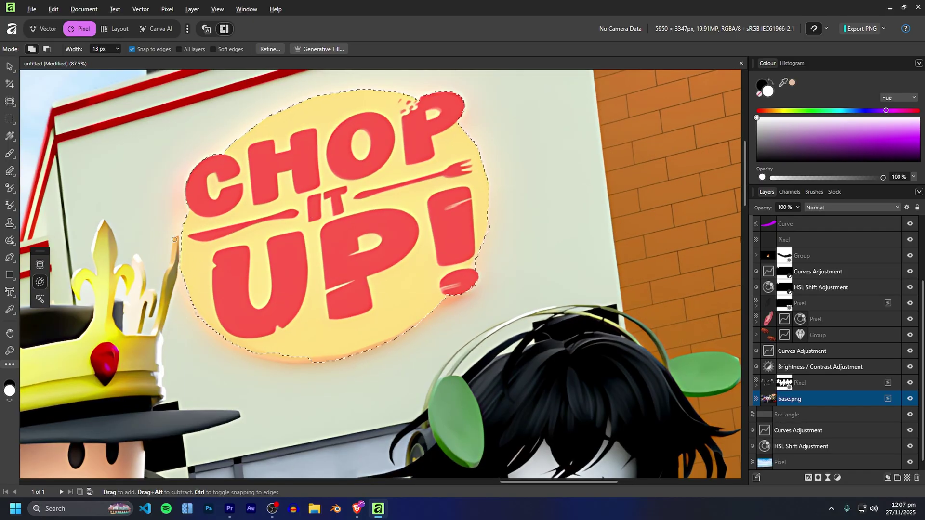
scroll(249, 176, "down", 1)
scroll(250, 177, "up", 1)
scroll(249, 176, "down", 1)
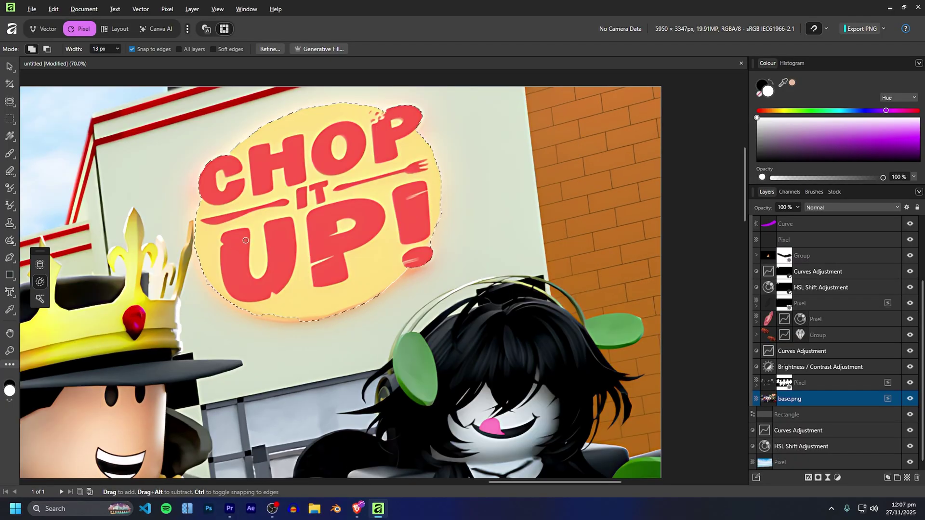
scroll(249, 177, "up", 1)
scroll(434, 338, "down", 1)
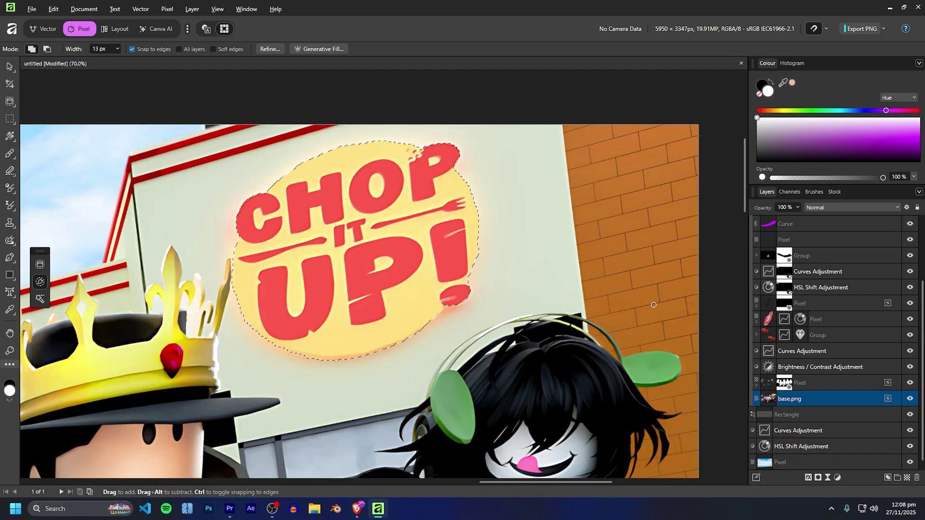
key("ctrl+j")
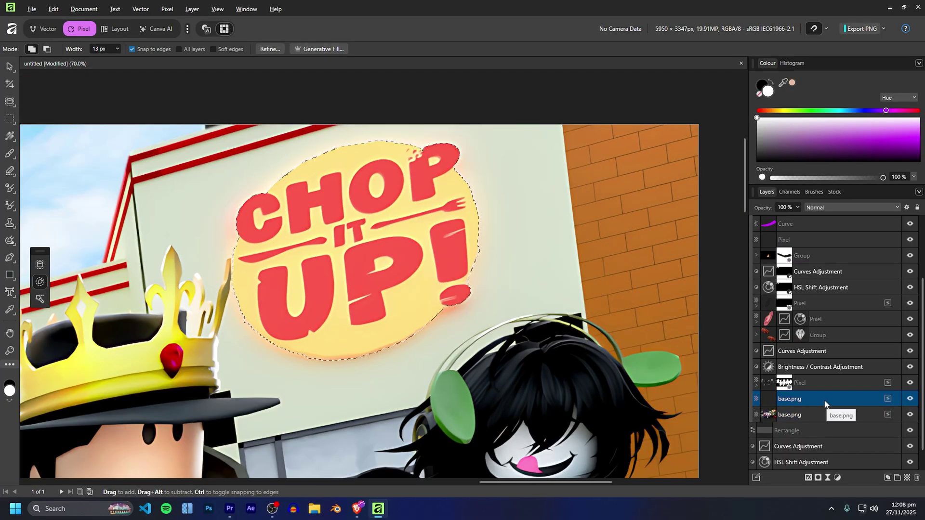
Set the logo copy's blend mode to Colour Burn and reduce its opacity
left_click(823, 209)
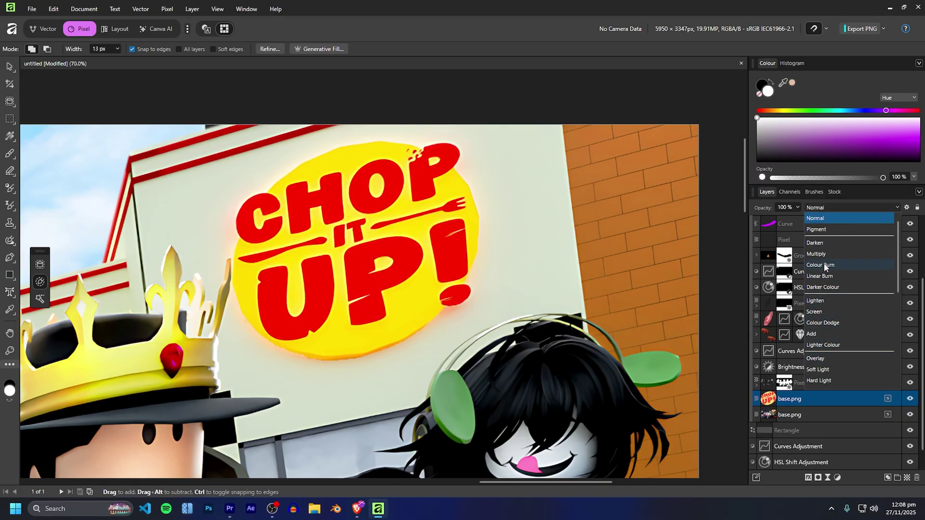
left_click(825, 266)
mouse_move(767, 207)
left_mouse_down()
mouse_move(724, 207)
mouse_move(750, 209)
left_mouse_up()
scroll(326, 285, "down", 8)
scroll(261, 321, "up", 3)
scroll(258, 324, "down", 2)
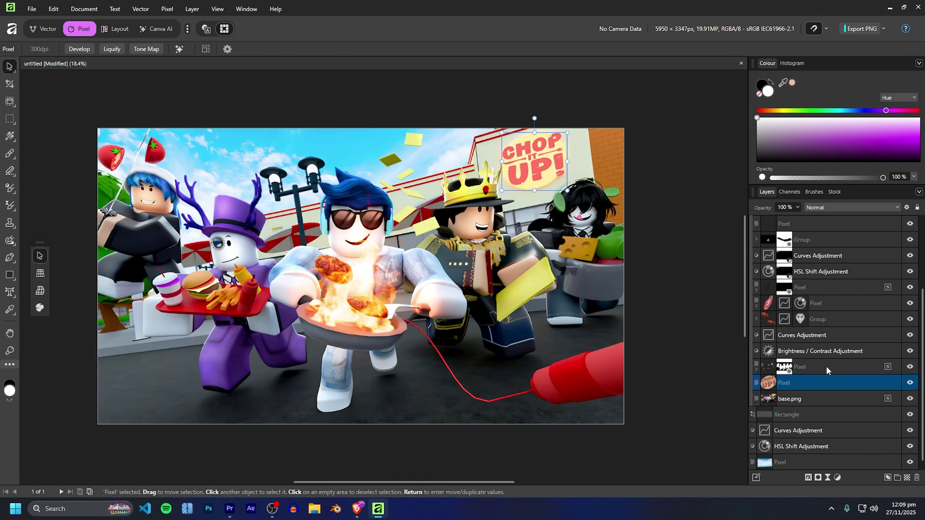
Select the distant background of base.png by sampled depth, with Near at 89% and Far at 100%
left_click(809, 398)
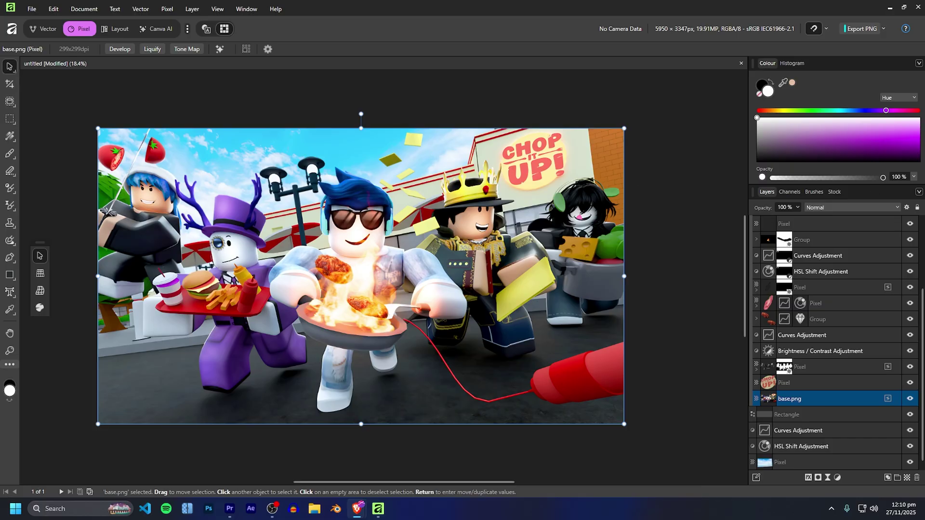
left_click(167, 9)
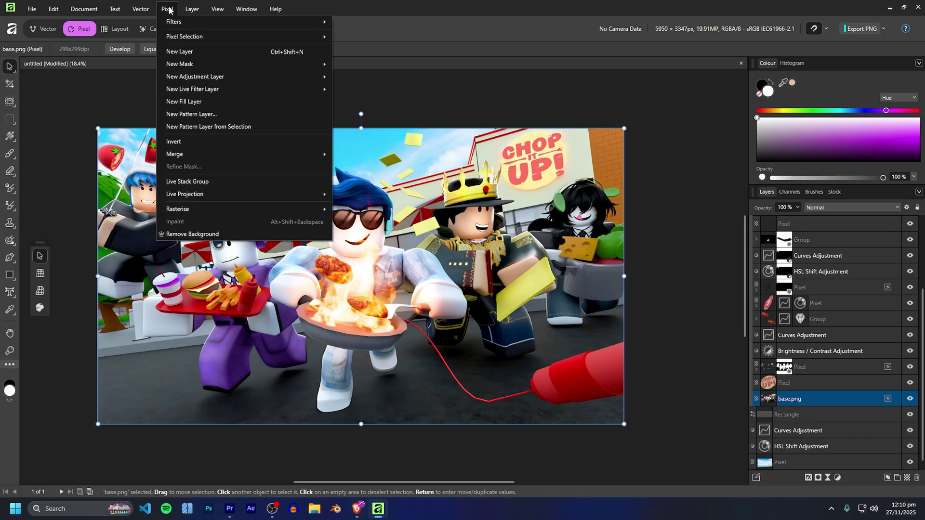
mouse_move(185, 36)
left_click(402, 221)
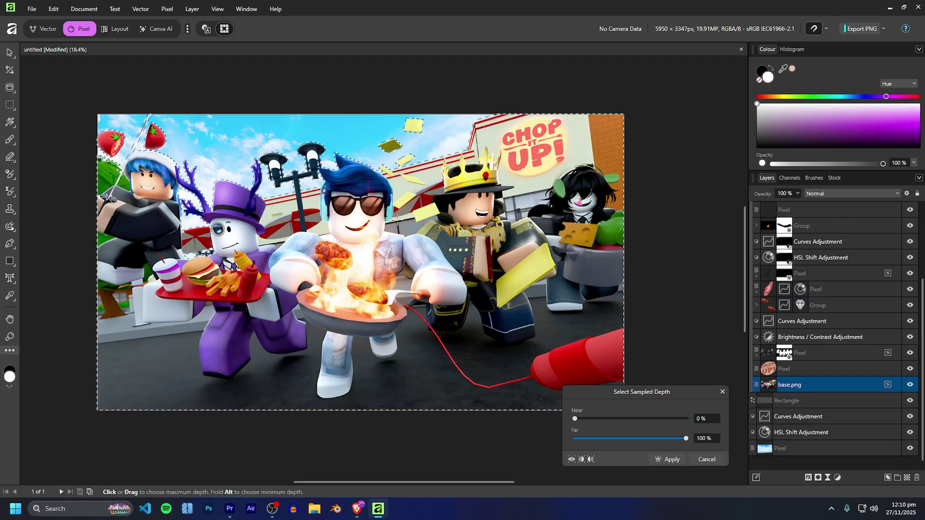
left_click_drag(575, 417, 636, 402)
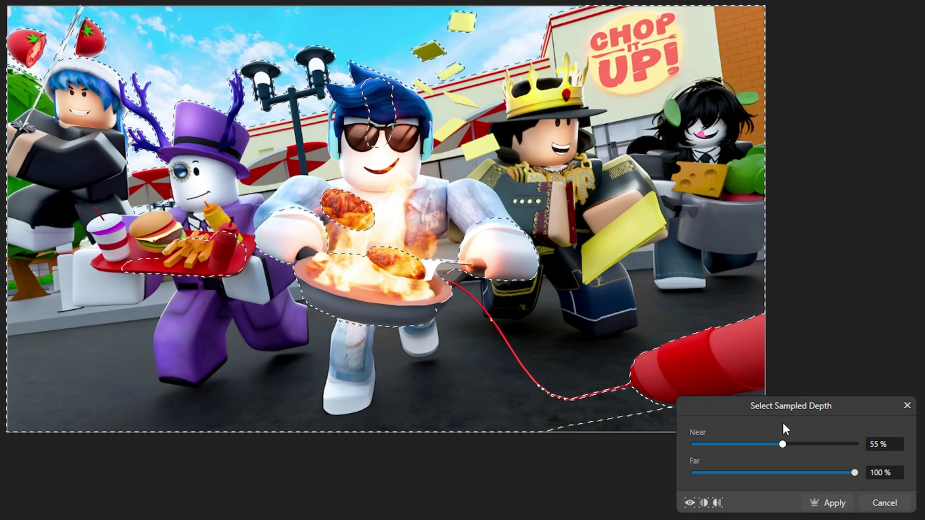
left_click_drag(782, 421, 838, 446)
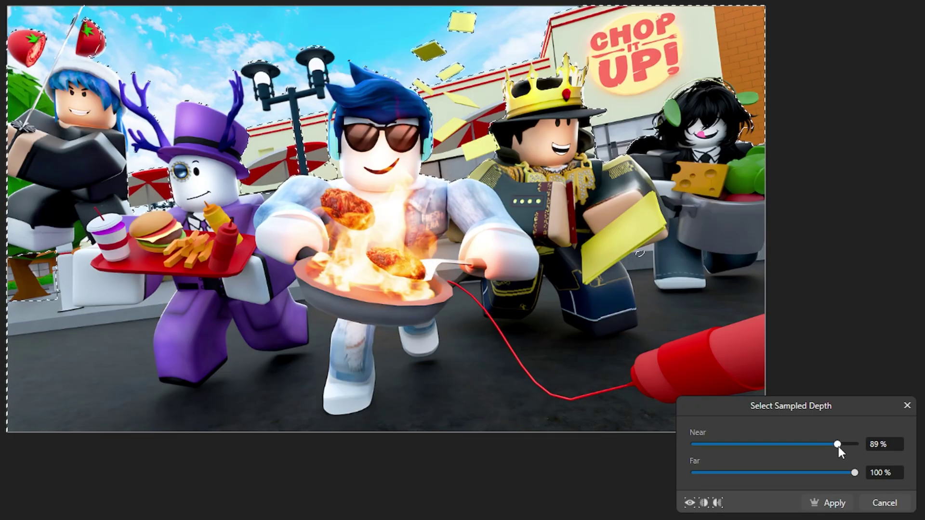
left_click(831, 504)
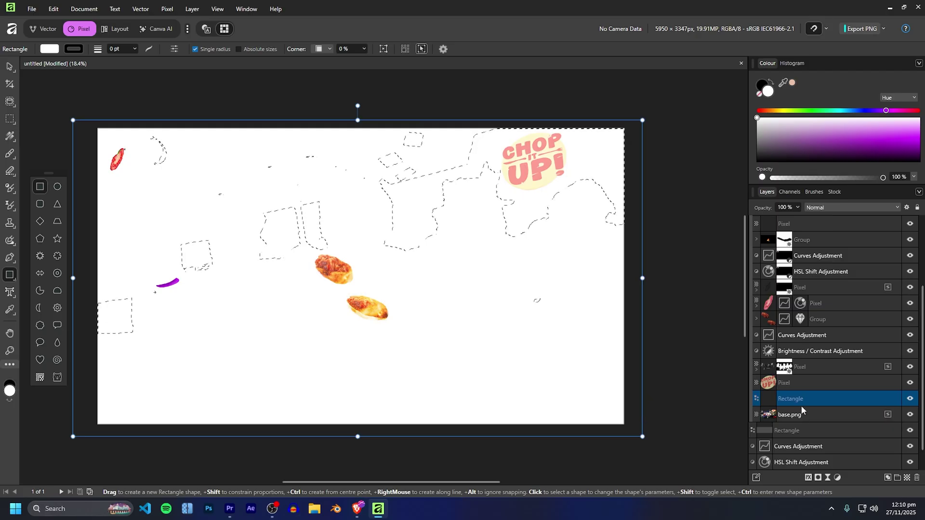
Mask the white rectangle to the background selection and place it above the sign logo layer at 13% opacity
left_click_drag(801, 405, 828, 394)
key("ctrl+d")
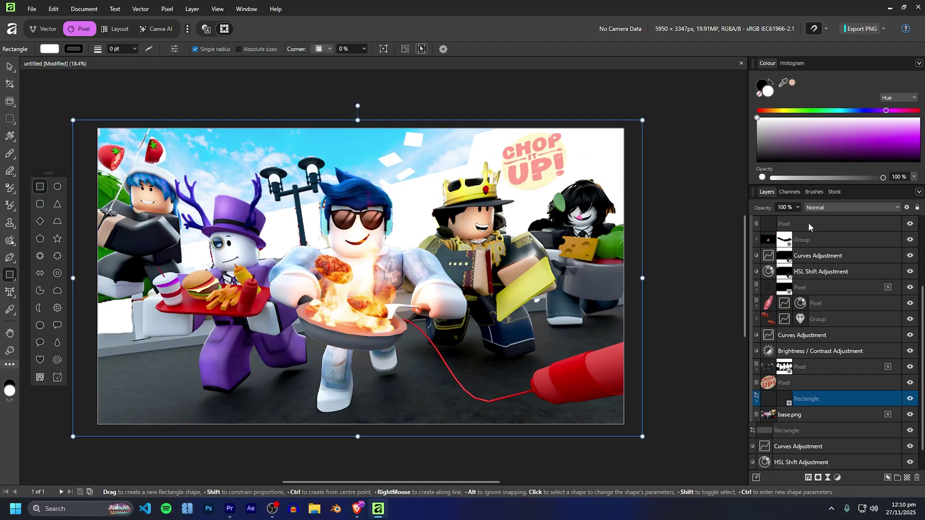
left_click_drag(761, 208, 707, 209)
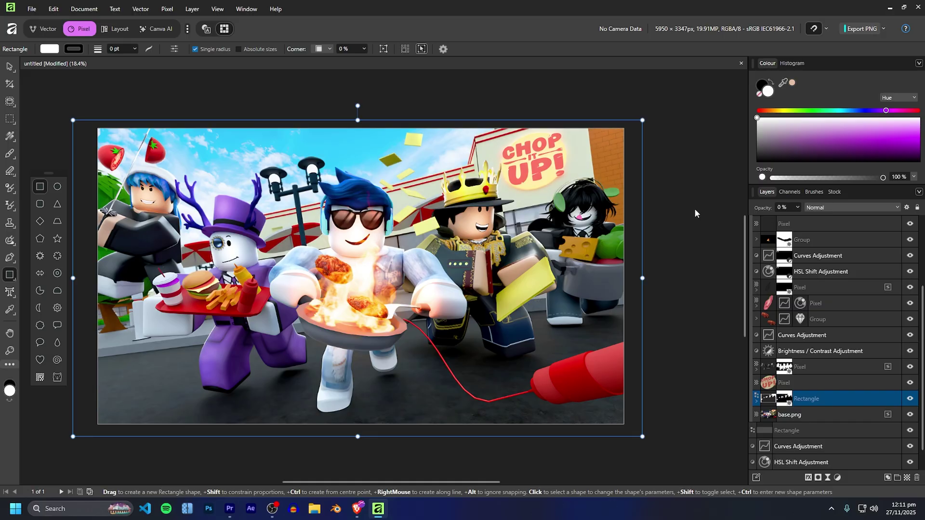
key("1")
left_click_drag(798, 382, 799, 381)
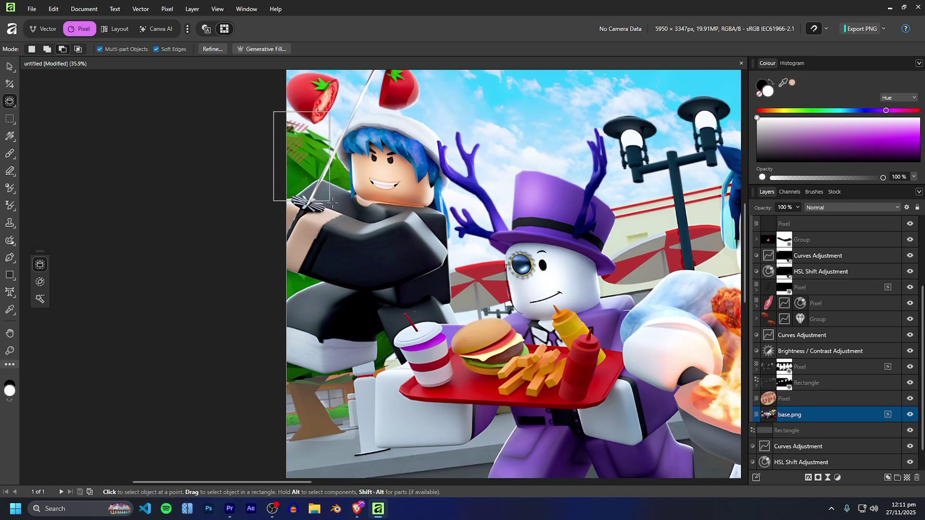
Select the tree behind the blue-haired character as an object and paint it into the white rectangle's mask with an 880 px brush
left_click_drag(356, 194, 357, 195)
left_click(786, 385)
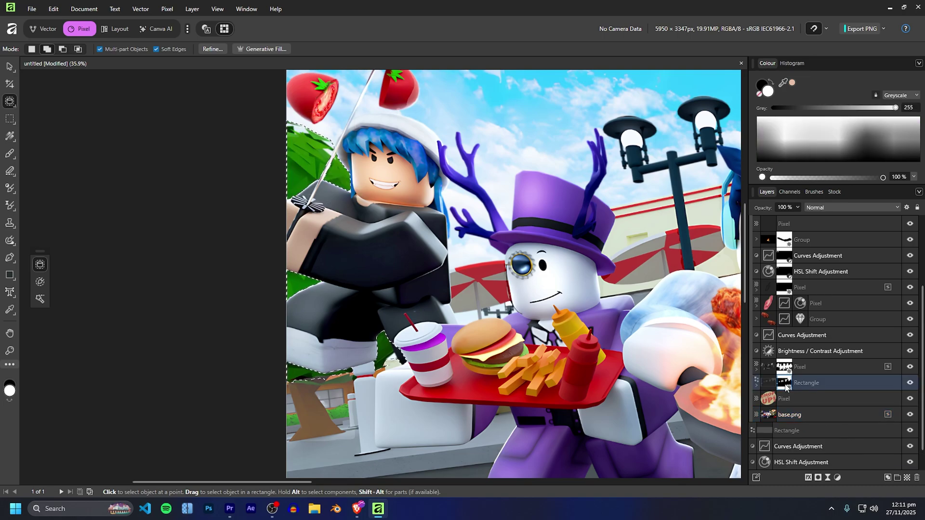
key("b")
key("bracketright")
key("bracketright")
key("bracketright")
key("bracketright")
key("bracketright")
key("bracketright")
key("bracketright")
key("bracketright")
key("bracketright")
key("bracketright")
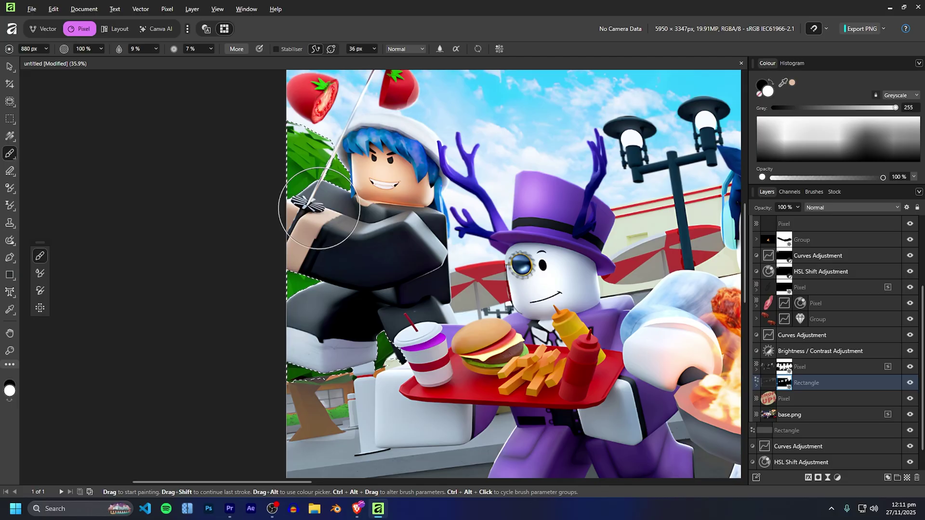
key("x")
key("x")
left_click_drag(330, 175, 320, 182)
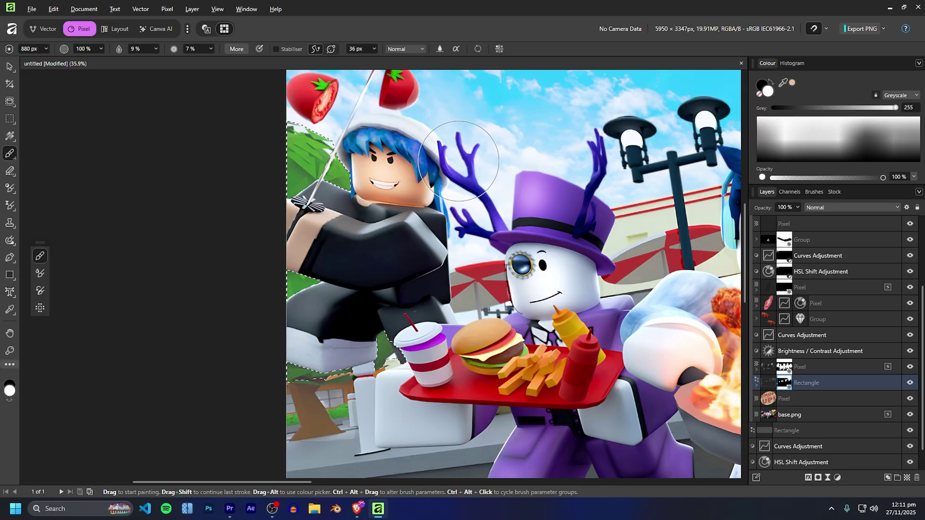
Apply a Gaussian Blur with a 5.2 px radius to the selected background area of base.png
scroll(466, 186, "down", 2)
scroll(467, 186, "down", 2)
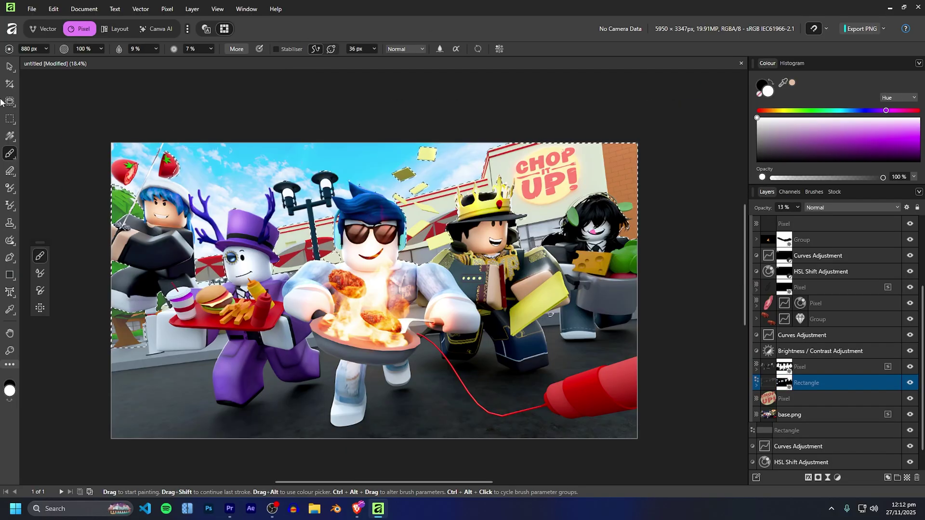
key("alt+bracketleft")
key("alt+bracketleft")
left_click(168, 9)
mouse_move(203, 22)
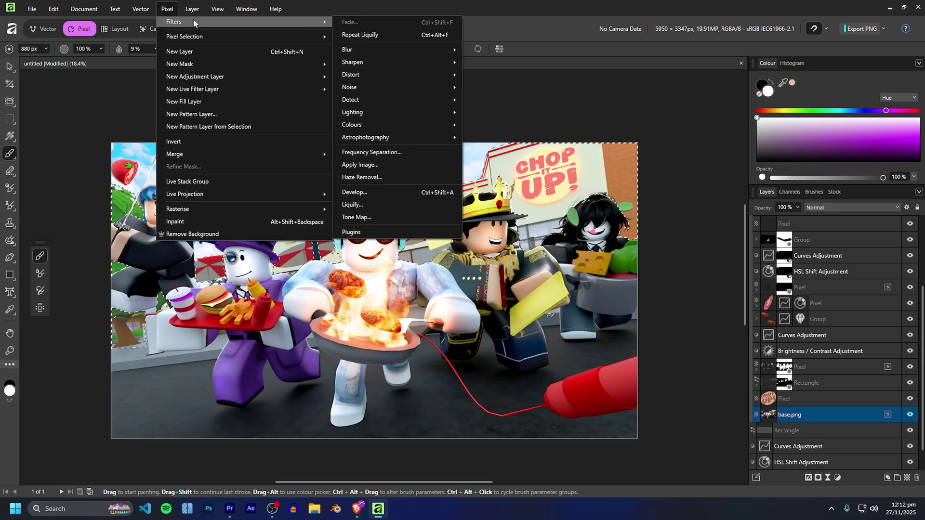
mouse_move(366, 50)
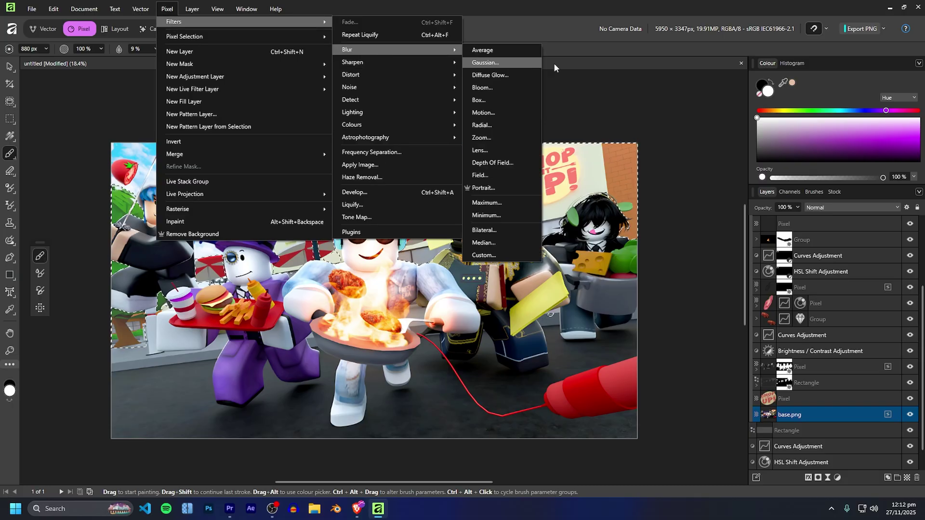
left_click(485, 62)
scroll(116, 192, "up", 3)
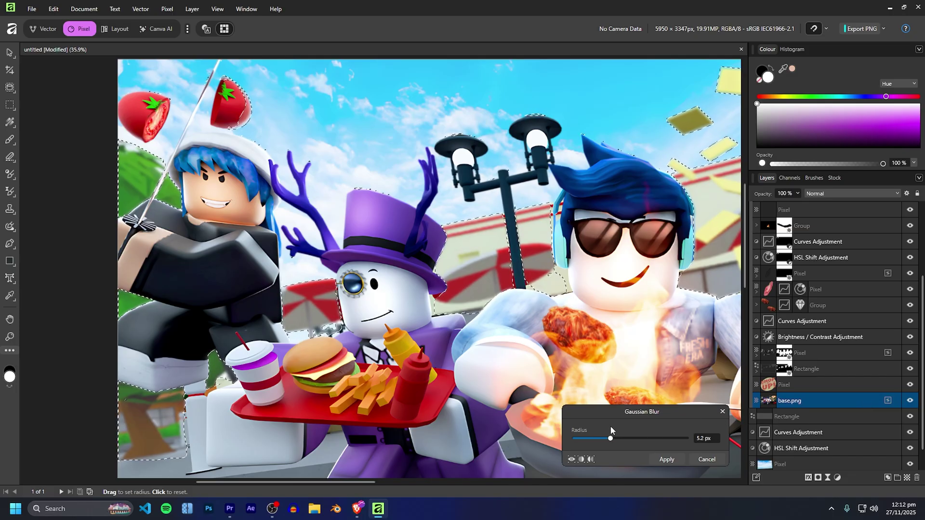
left_click(666, 459)
Duplicate the Colour Burn CHOP IT UP! logo layer and set the copy's opacity to 79%
key("b")
scroll(629, 383, "down", 4)
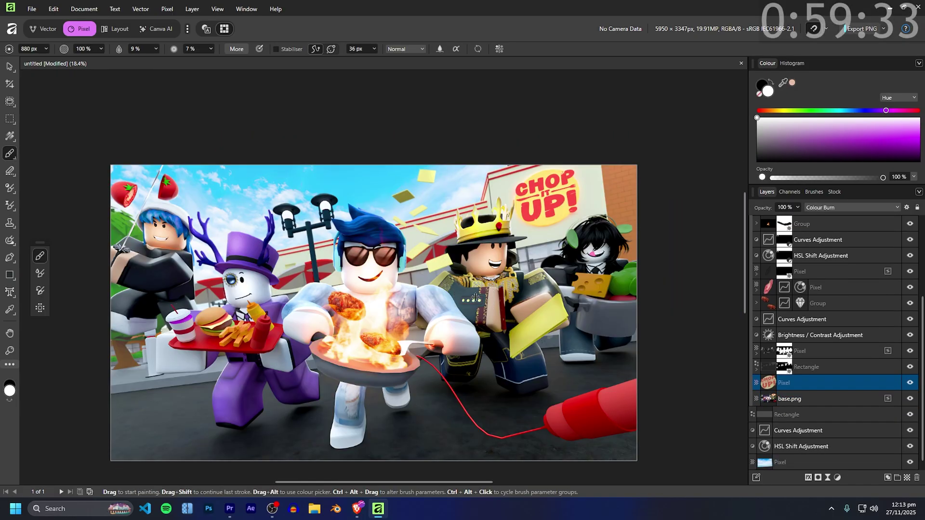
scroll(476, 297, "down", 3)
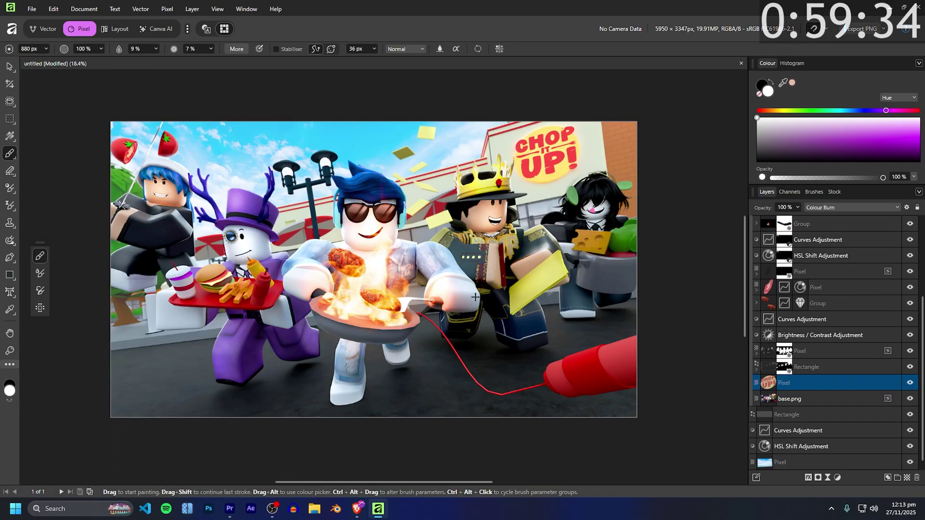
key("ctrl+j")
key("7")
key("9")
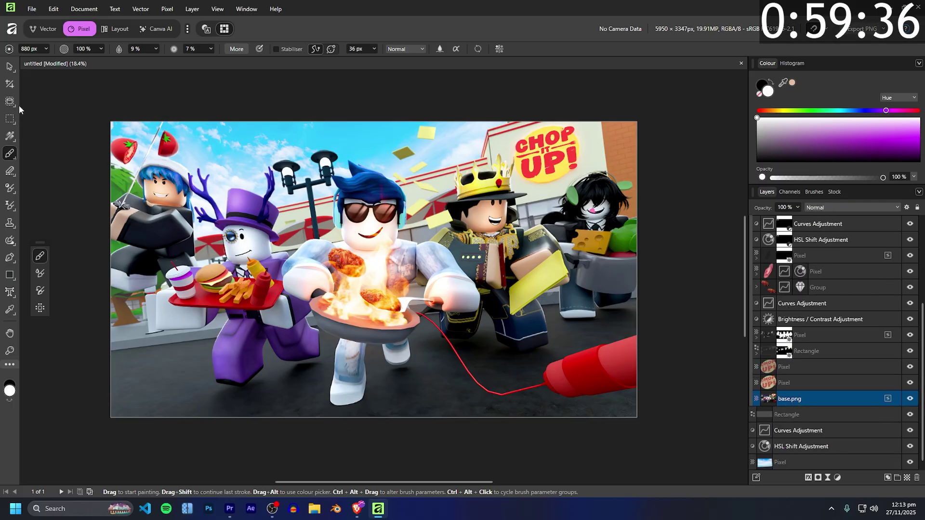
Select the cheese, vegetables and cooking pot plus the food on the red tray in base.png with the Object Selection tool
left_click(12, 102)
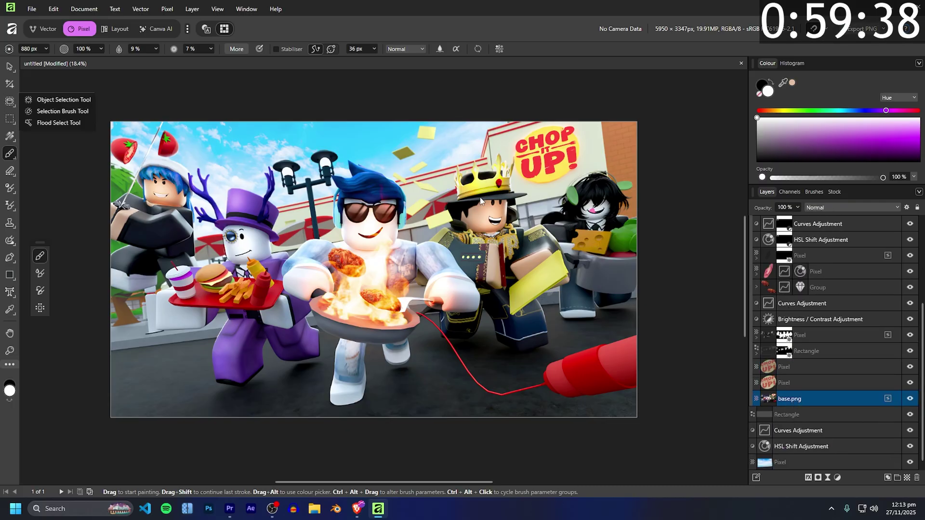
left_click(10, 102)
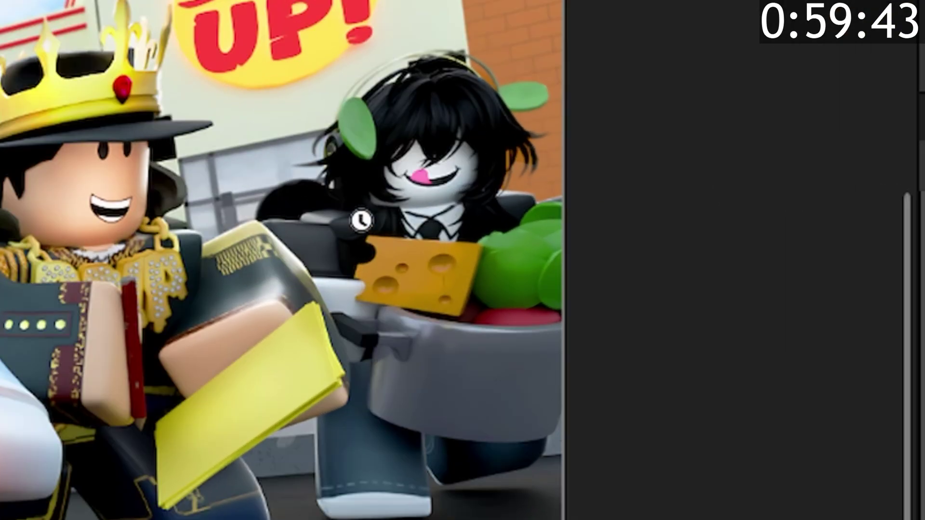
left_click_drag(355, 204, 597, 375)
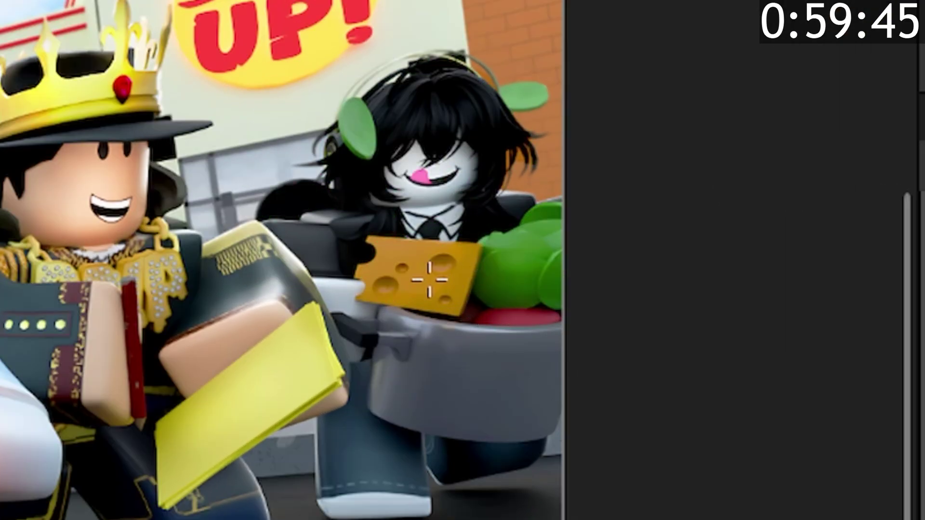
left_click(395, 256, "shift")
left_click_drag(419, 334, 542, 413)
left_click_drag(348, 283, 538, 412)
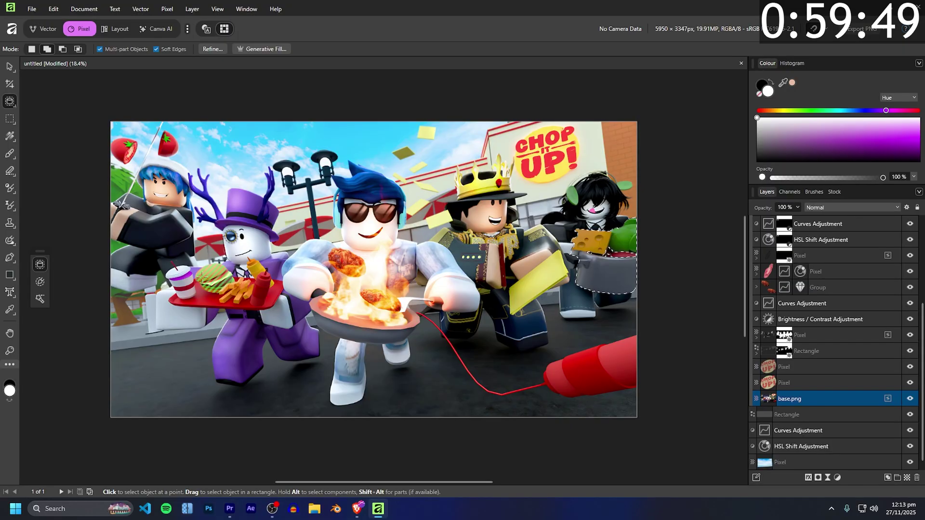
left_click_drag(202, 268, 273, 312)
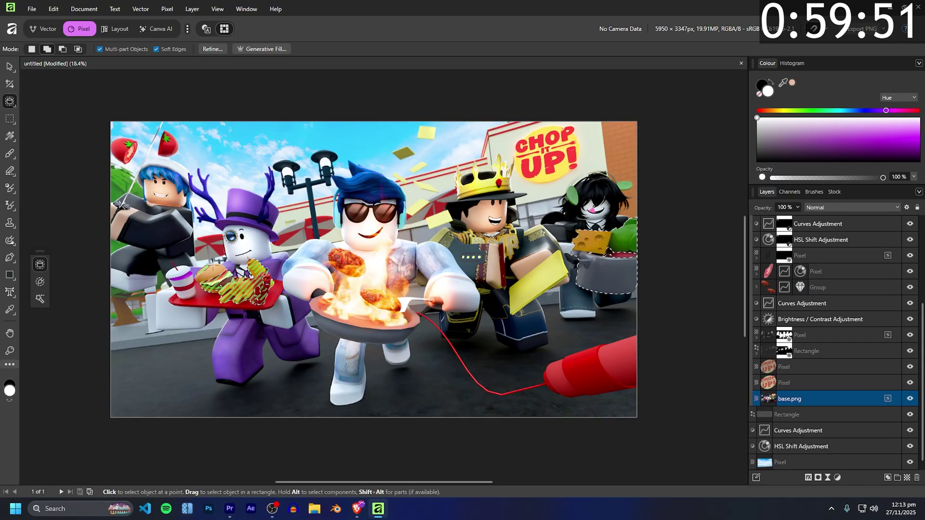
Brighten the selected food and pot with a Curves adjustment, raising the midtone point to X 0.474, Y 0.61
left_click(837, 478)
left_click(830, 285)
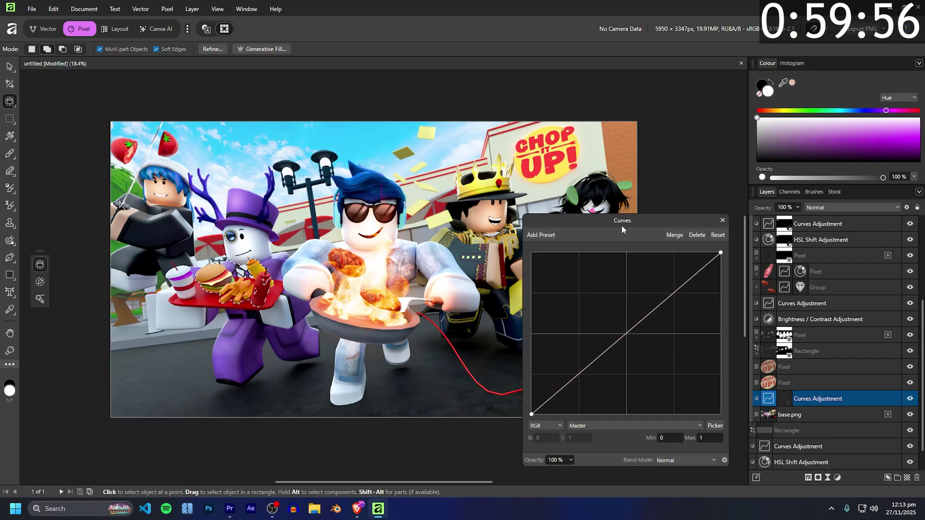
left_click_drag(621, 225, 434, 190)
left_click_drag(433, 303, 434, 280)
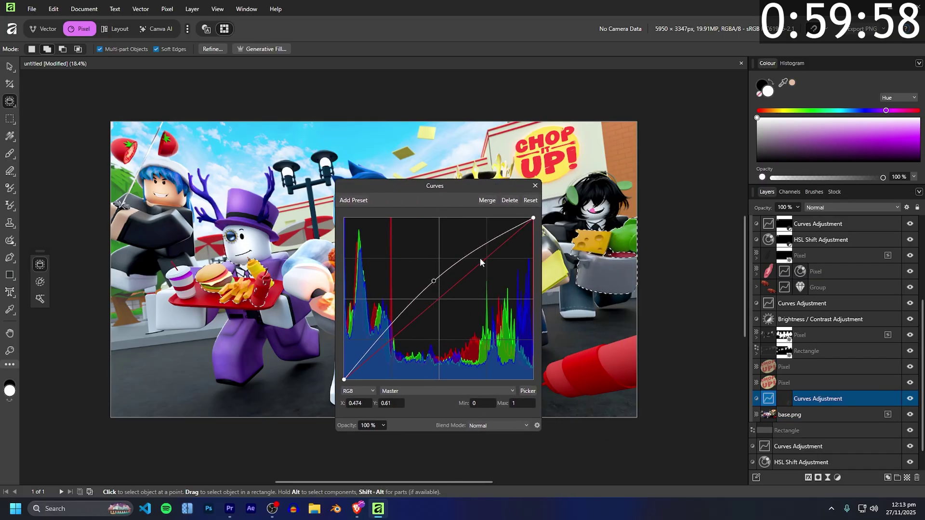
left_click(534, 187)
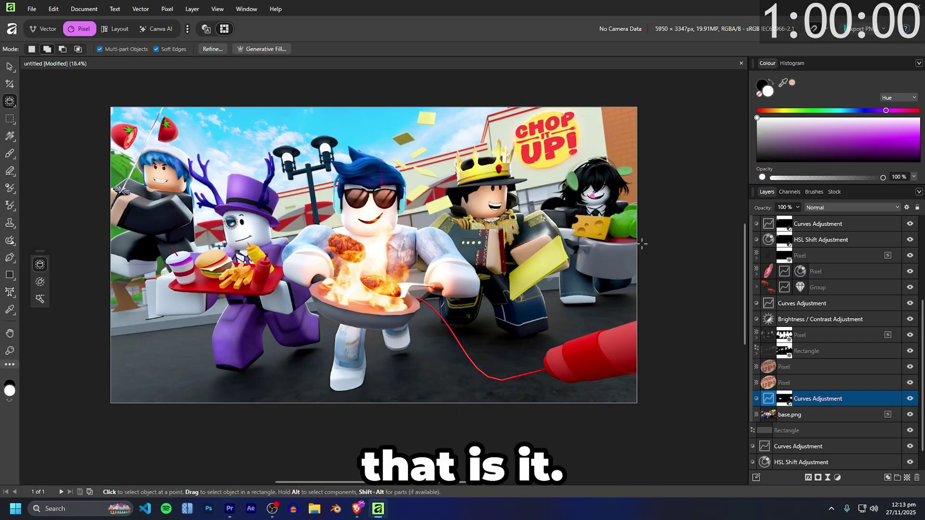
Deselect everything with the Move tool and collapse the layer group holding the edited artwork
left_click(6, 69)
left_click(56, 136)
scroll(241, 212, "down", 3)
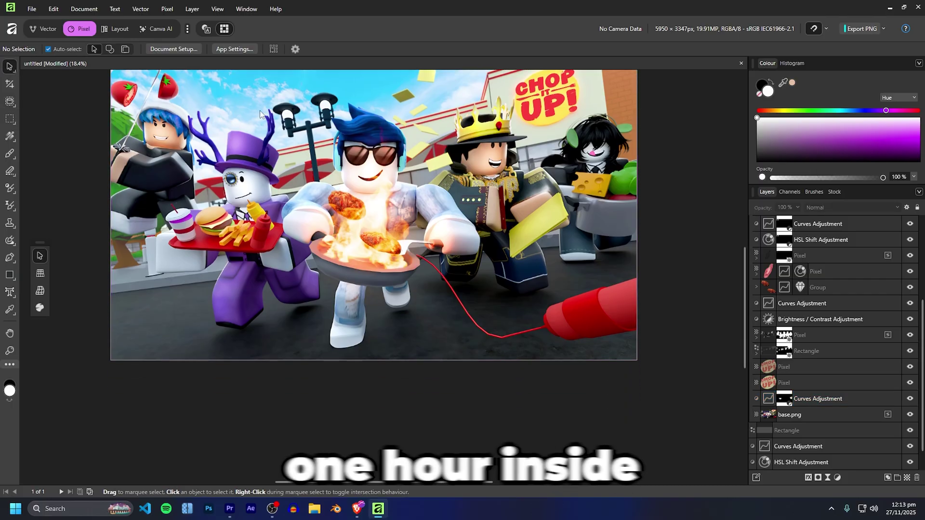
scroll(386, 120, "up", 4)
scroll(827, 268, "up", 3)
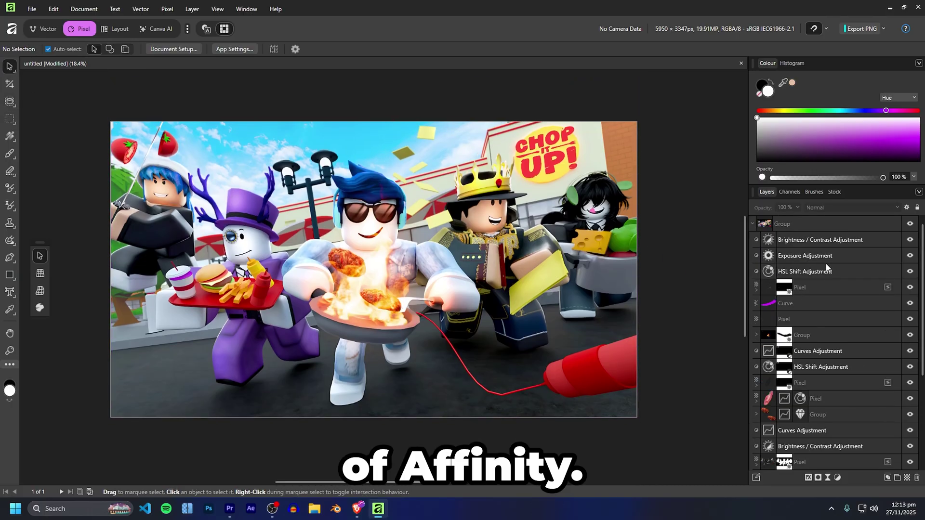
left_click(753, 224)
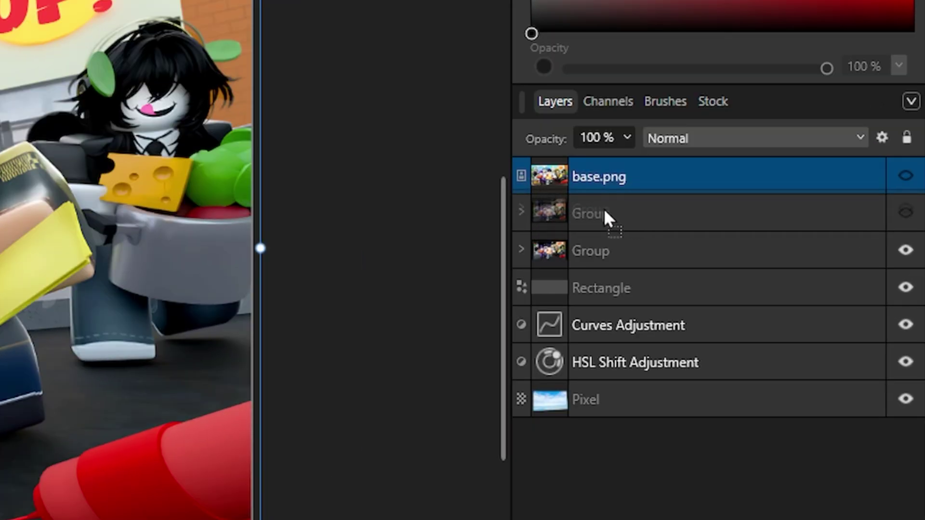
left_click(797, 242)
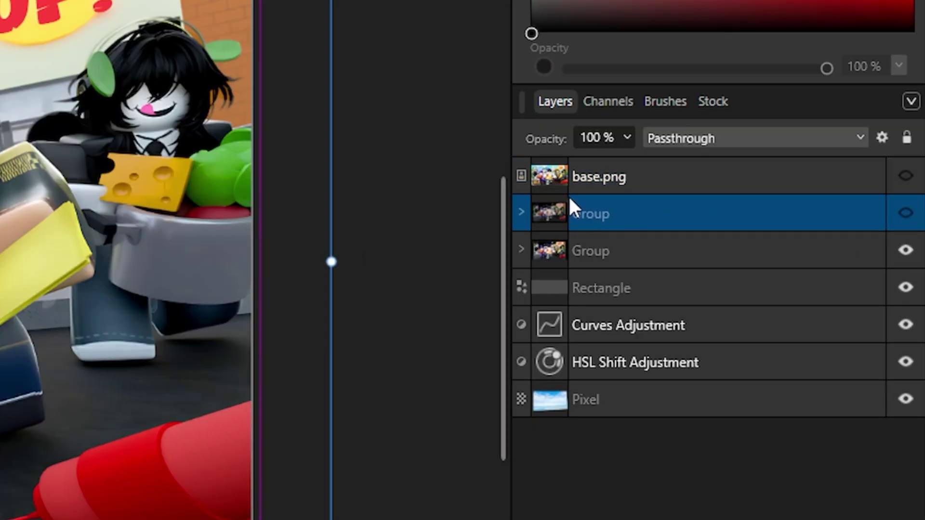
left_click(646, 185)
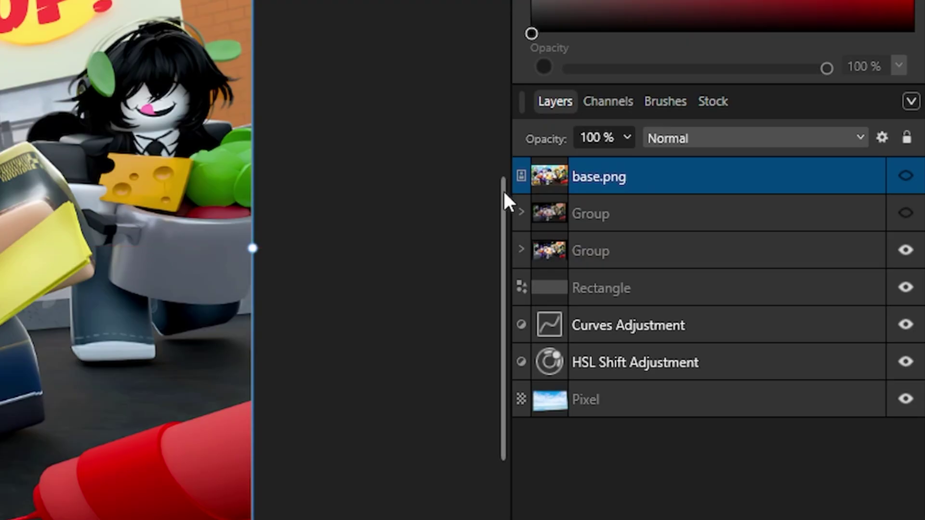
scroll(147, 258, "down", 2)
left_click(588, 434)
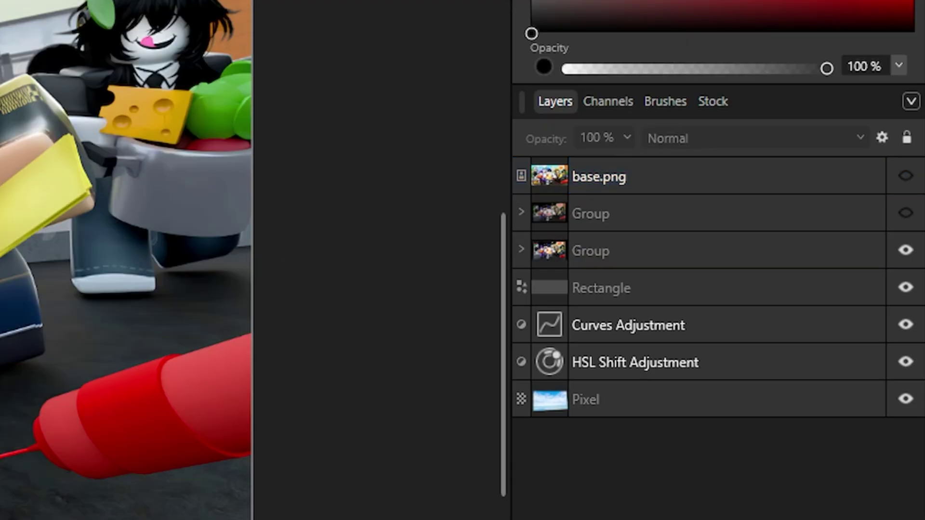
scroll(587, 433, "up", 5)
scroll(661, 327, "down", 3)
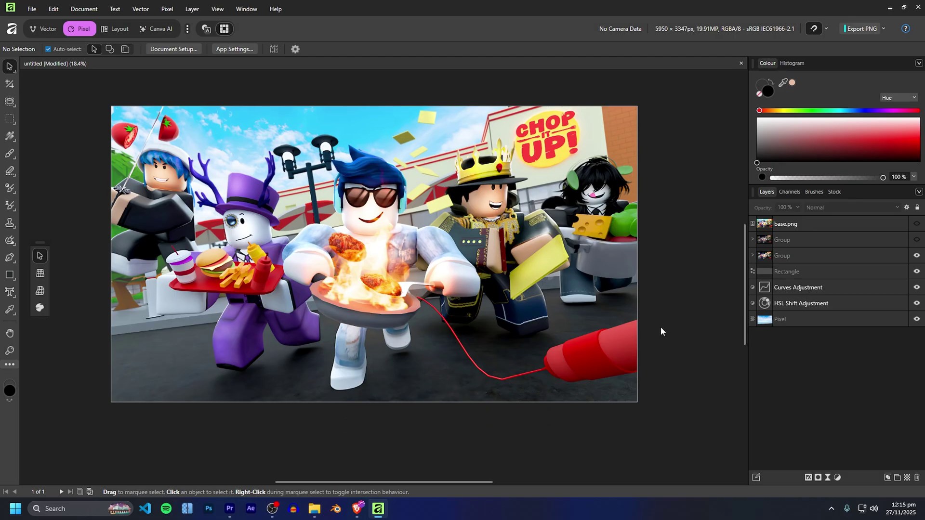
scroll(635, 306, "up", 1)
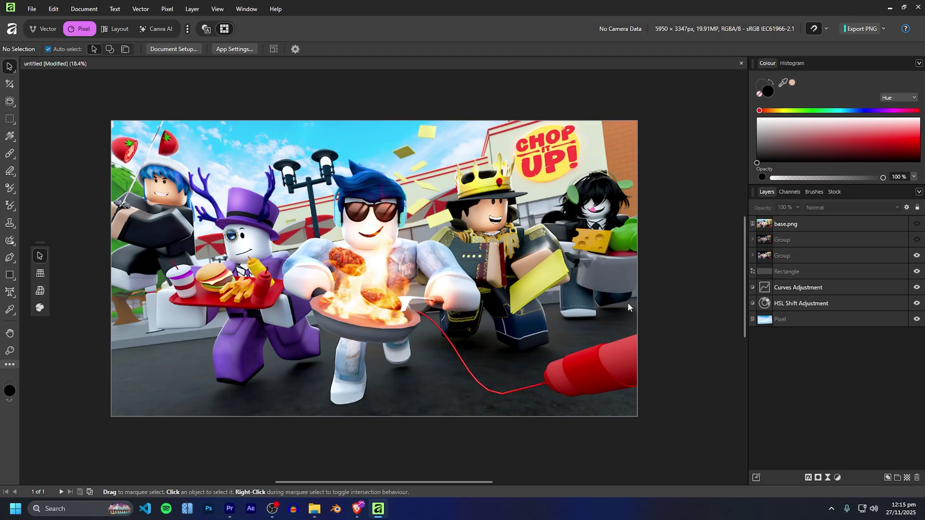
Compare the edited artwork with the original unedited render by toggling the visibility of the render group above it
left_click(917, 240)
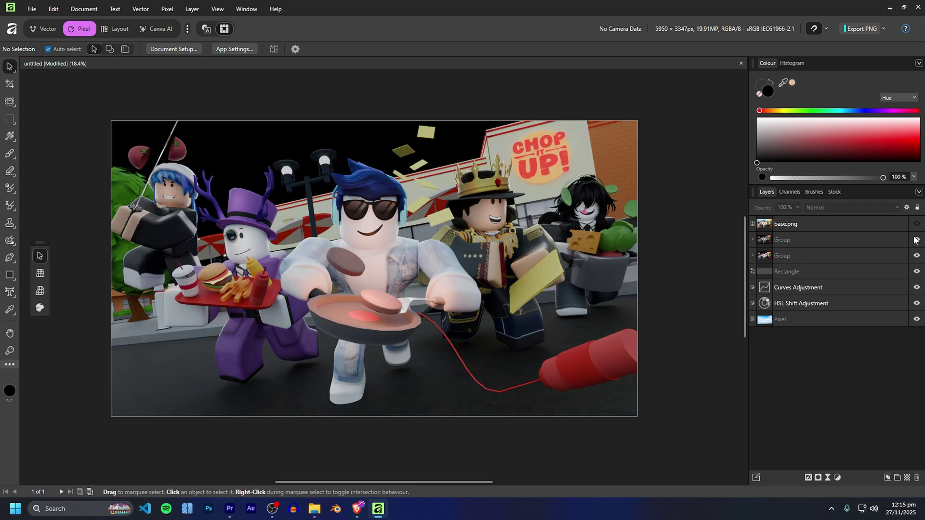
left_click(917, 240)
left_click(917, 240)
left_click(917, 241)
left_click(916, 241)
scroll(355, 192, "up", 2)
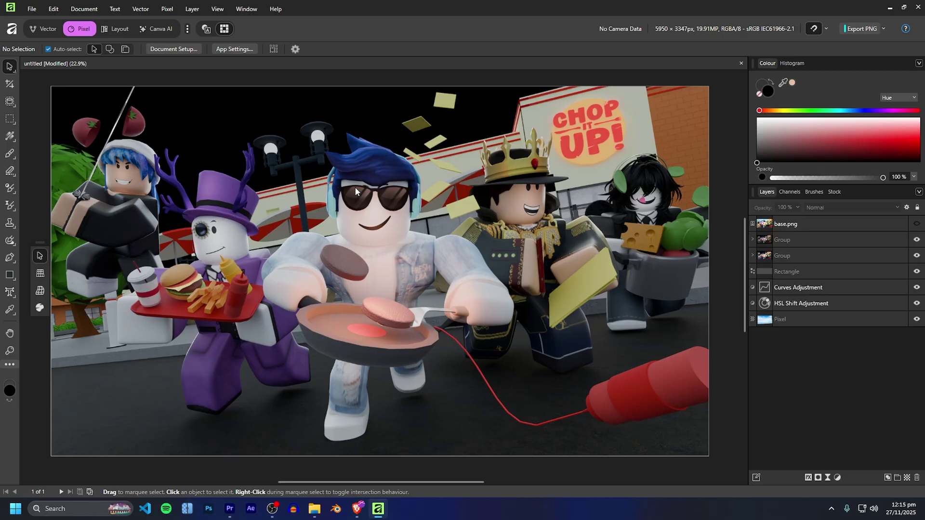
left_click(917, 240)
left_click(917, 240)
left_click(916, 240)
left_click(917, 240)
left_click(918, 240)
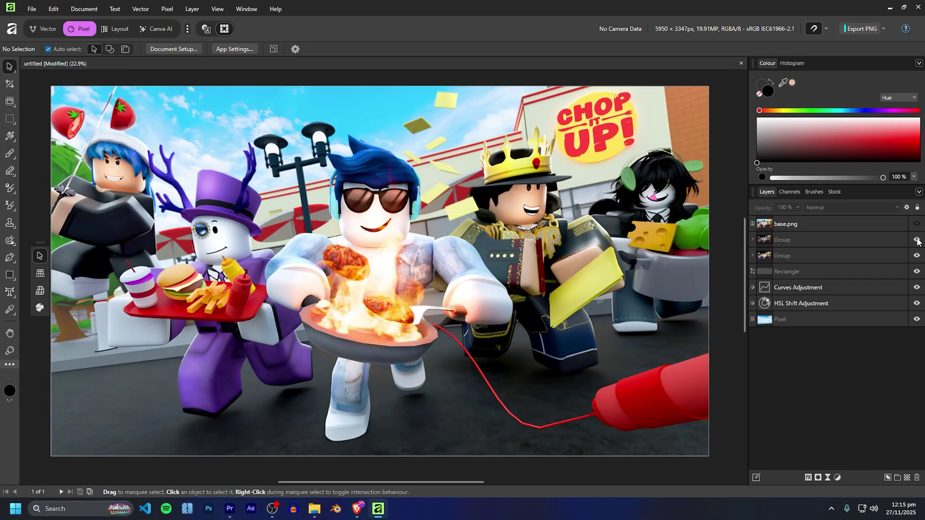
left_click(917, 240)
left_click(916, 240)
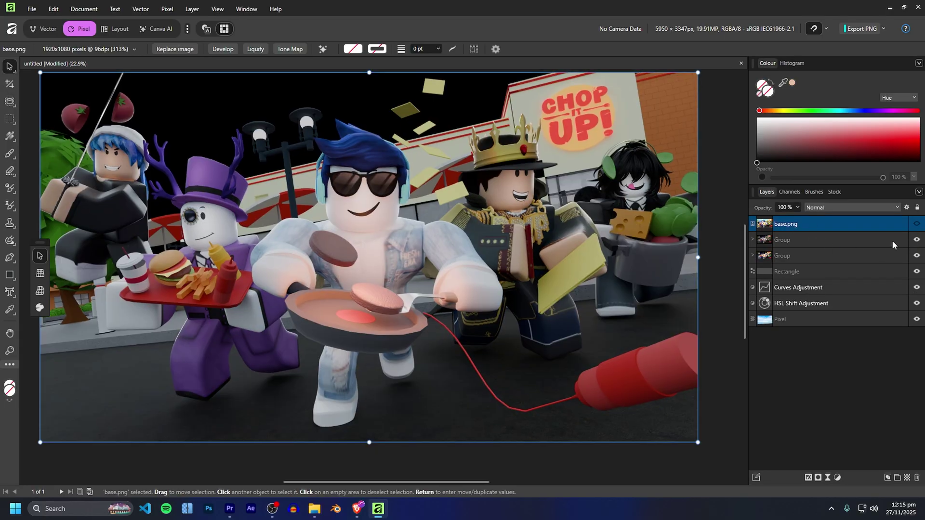
left_click(915, 241)
scroll(408, 211, "up", 3)
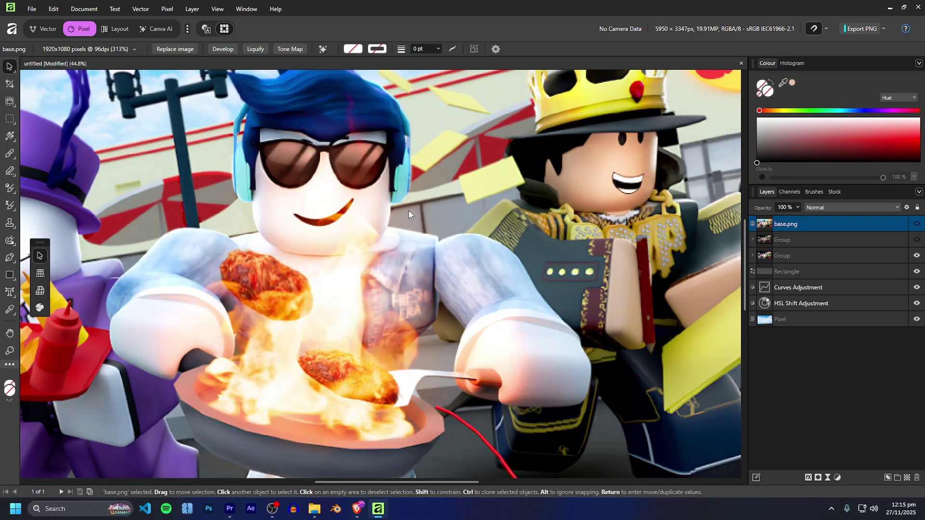
scroll(409, 210, "down", 5)
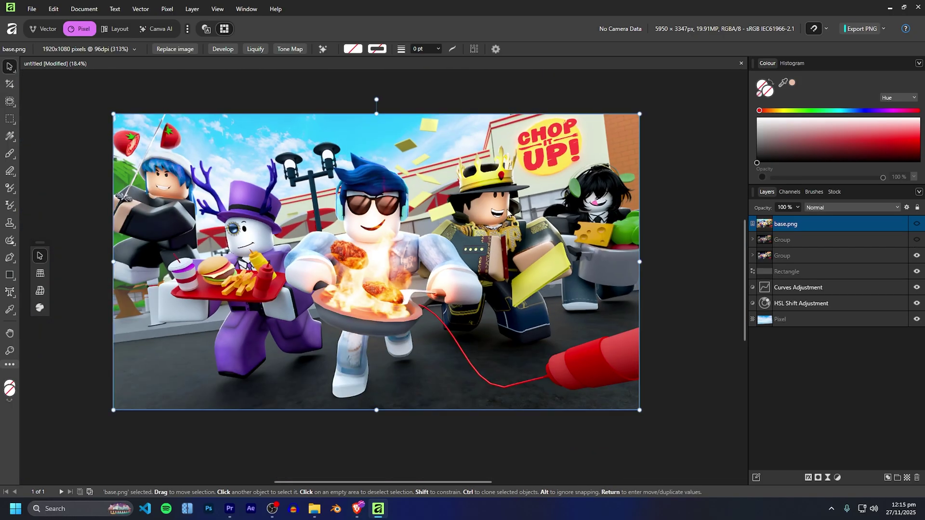
Compare the Affinity edit with the Photoshop version by toggling the visibility of the base.png layer
left_click(915, 226)
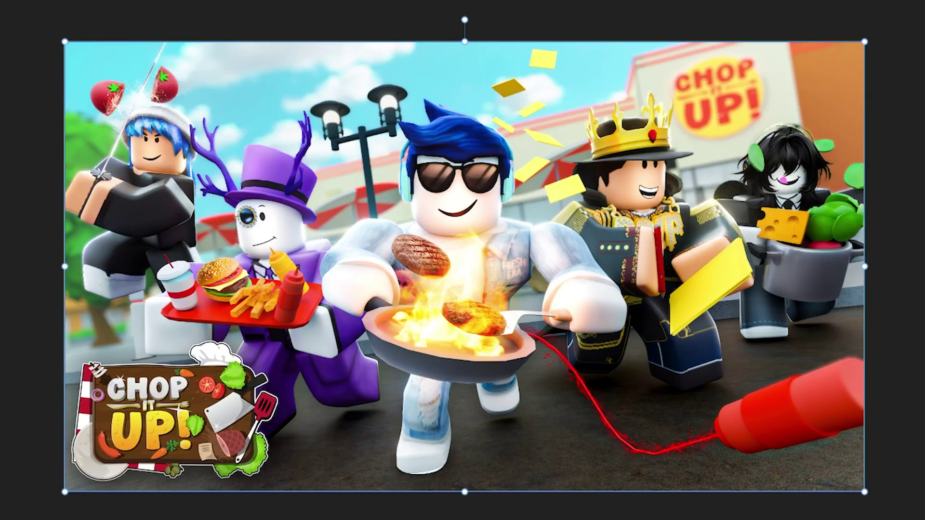
left_click(915, 225)
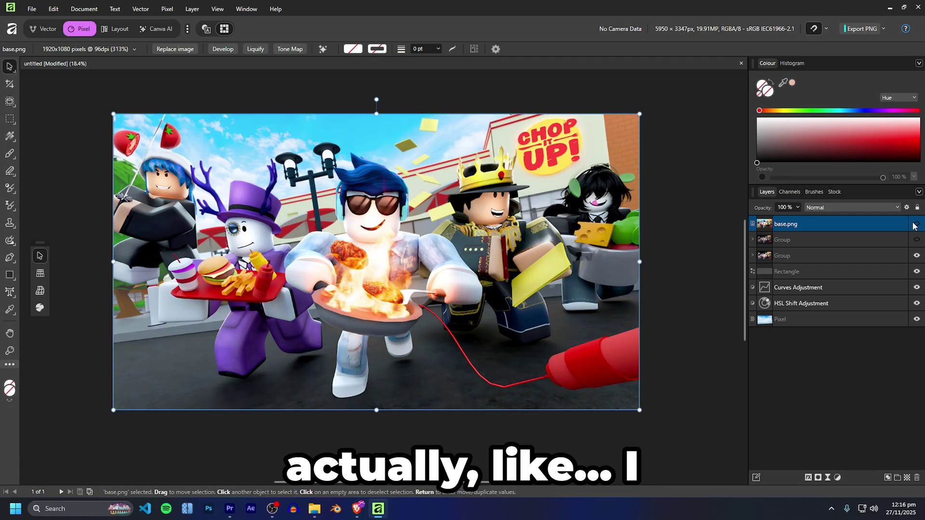
left_click(916, 225)
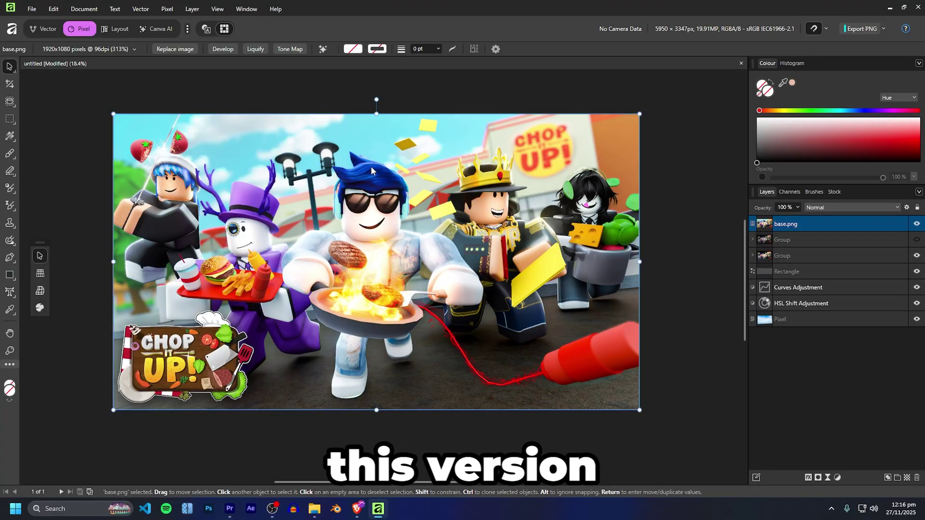
double_click(781, 224)
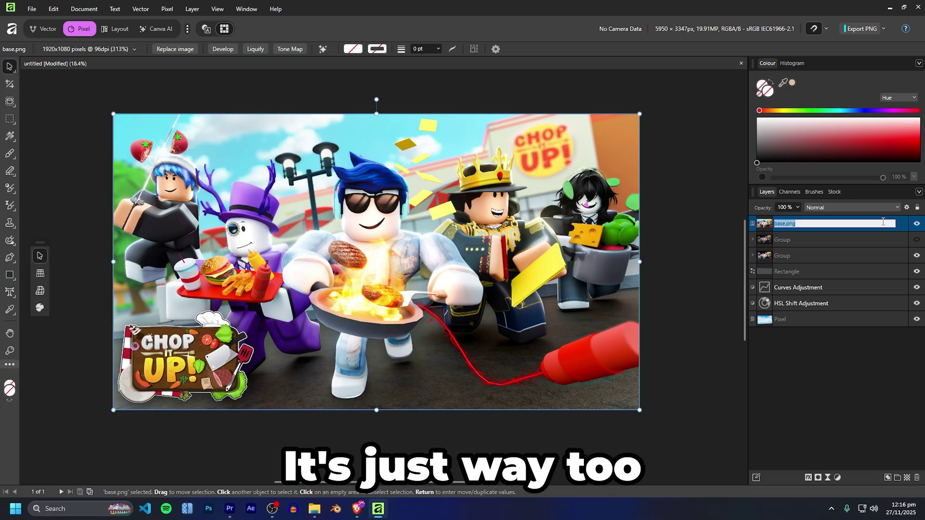
left_click(916, 225)
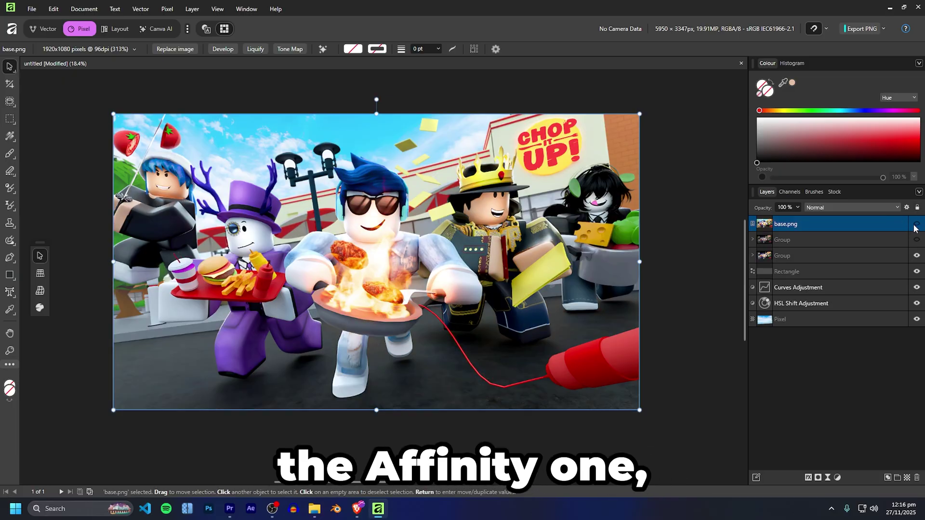
left_click(916, 226)
left_click(916, 226)
left_click(916, 225)
left_click(915, 225)
left_click(916, 225)
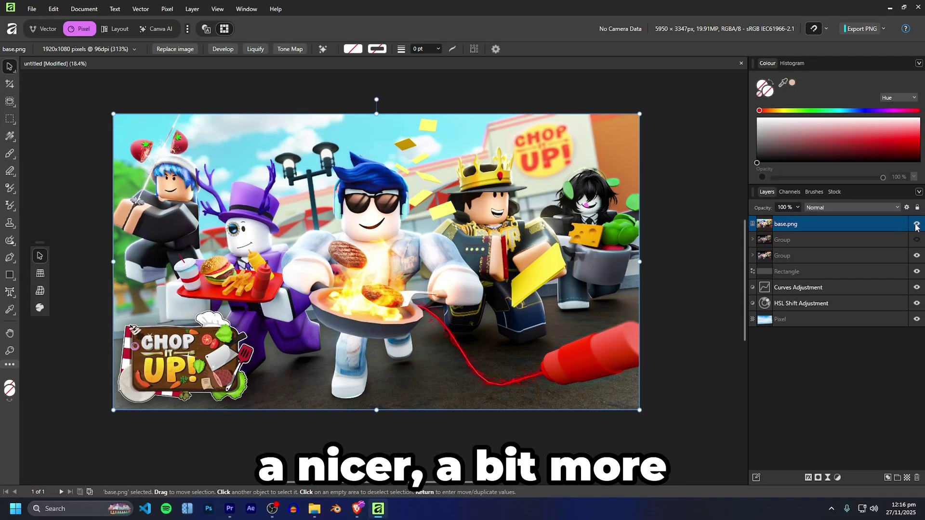
left_click(916, 225)
left_click(916, 225)
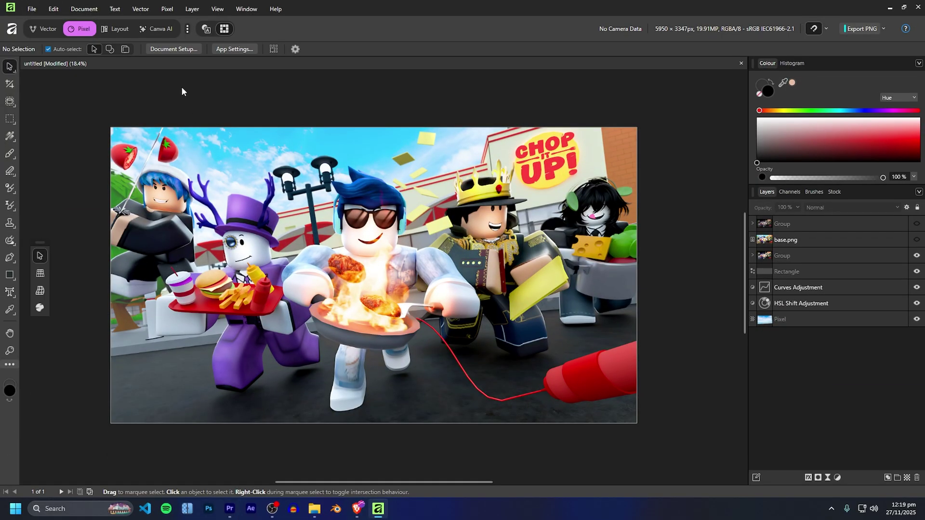
left_click(296, 85)
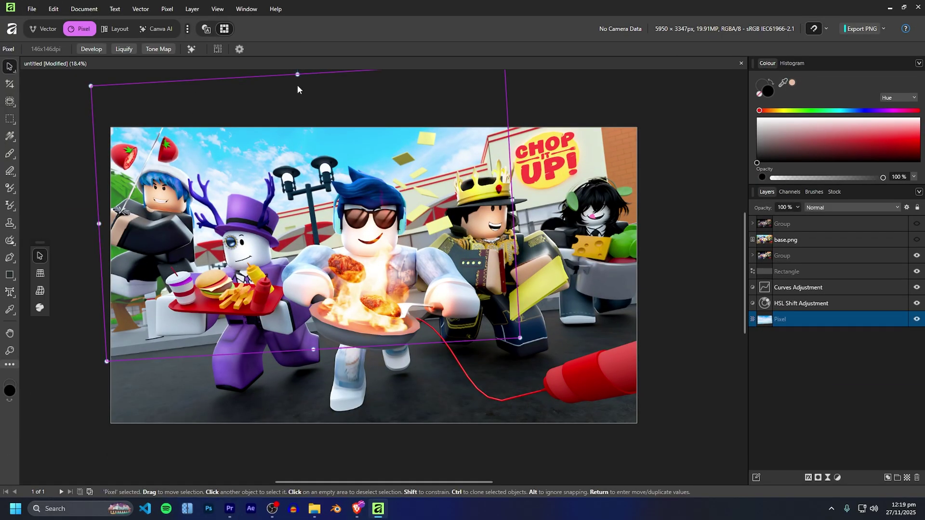
left_click(59, 115)
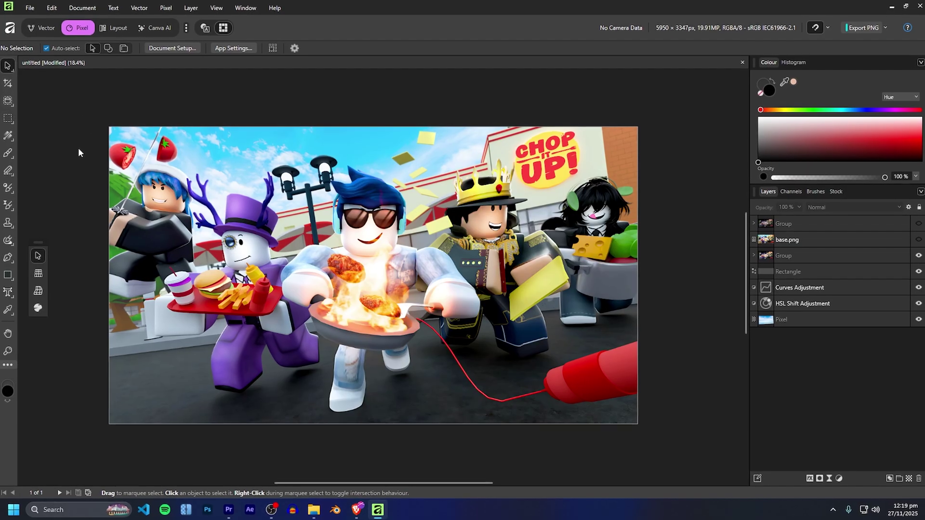
scroll(192, 159, "down", 1)
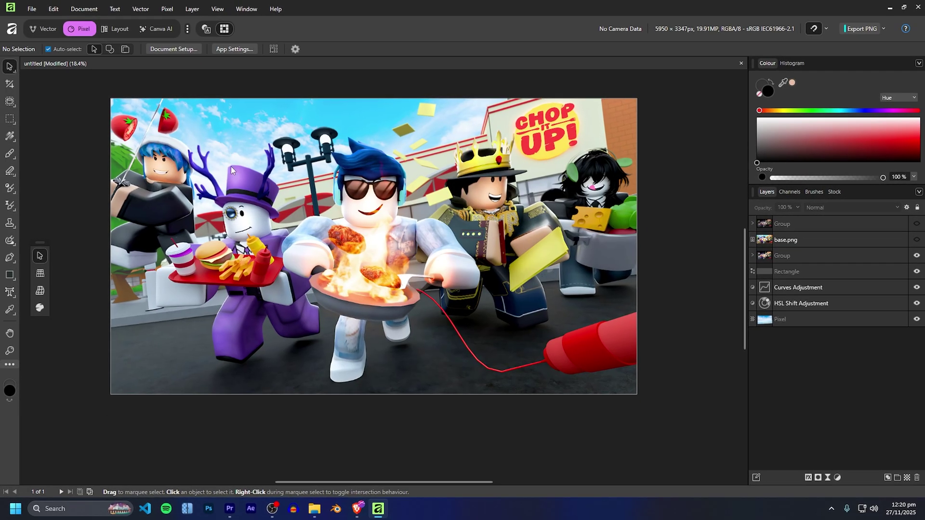
scroll(236, 167, "up", 1)
scroll(281, 120, "down", 1)
scroll(288, 125, "up", 1)
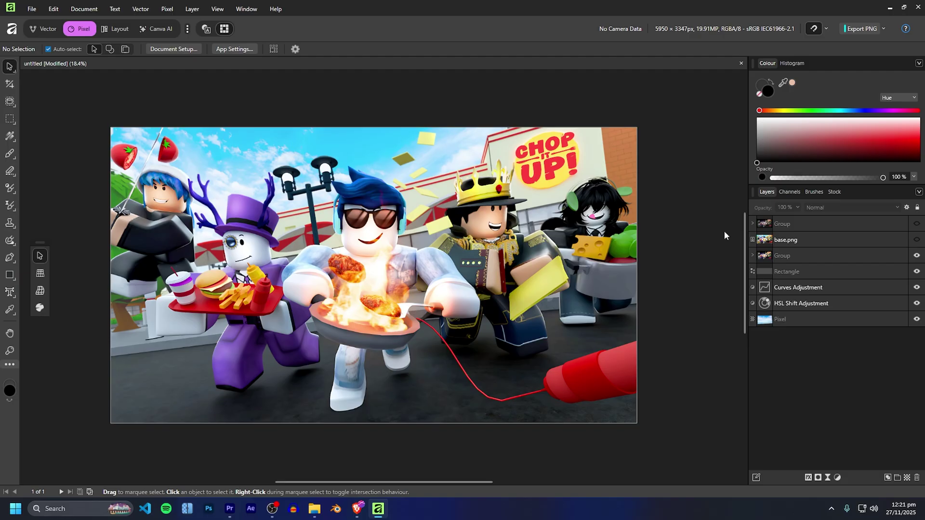
scroll(672, 205, "down", 2)
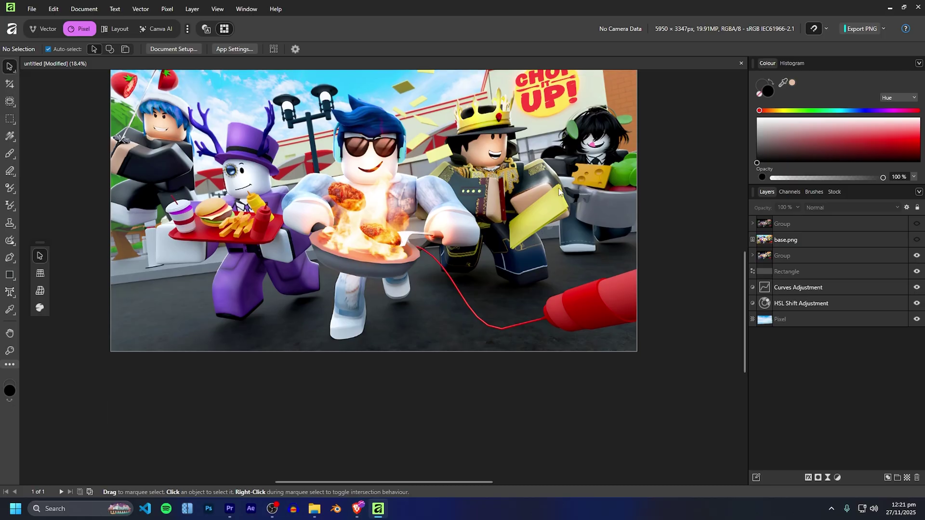
scroll(686, 215, "up", 1)
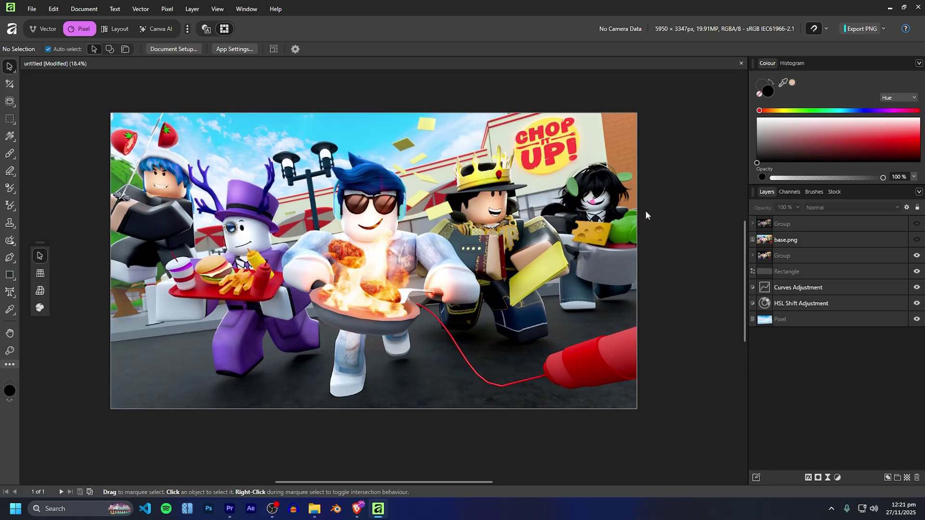
scroll(646, 215, "down", 2)
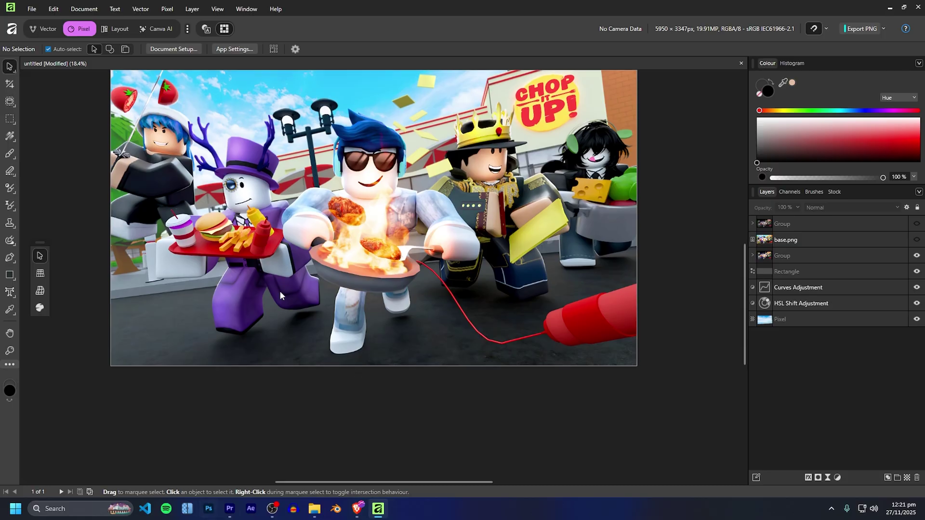
left_click(47, 30)
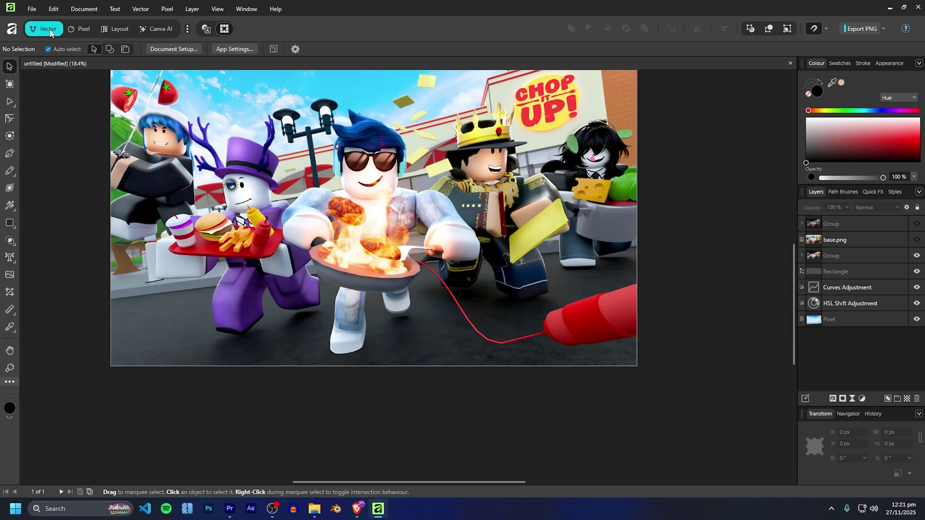
left_click(80, 29)
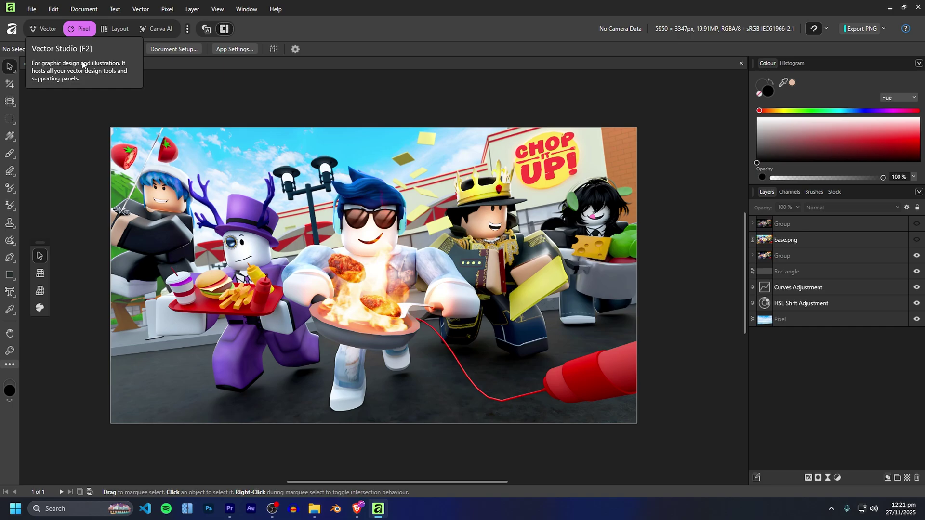
scroll(412, 162, "down", 3)
scroll(412, 162, "up", 4)
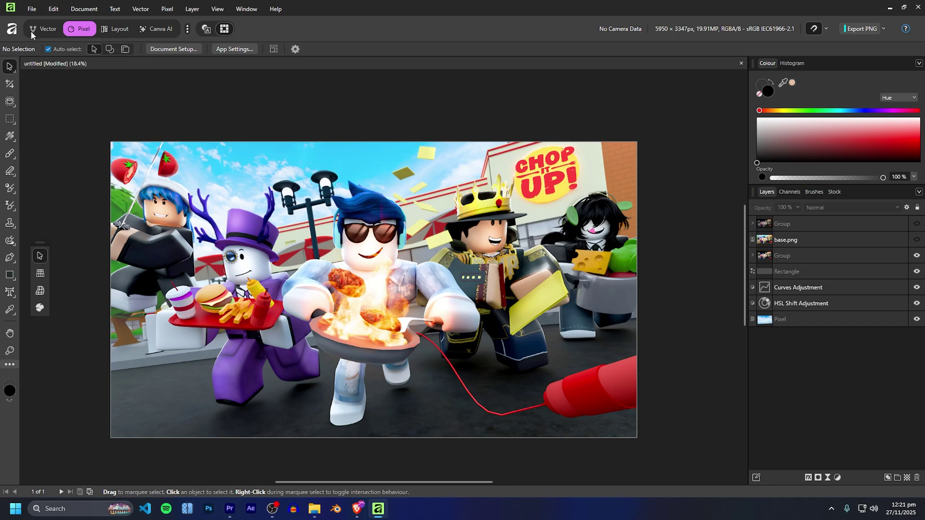
scroll(44, 98, "down", 2)
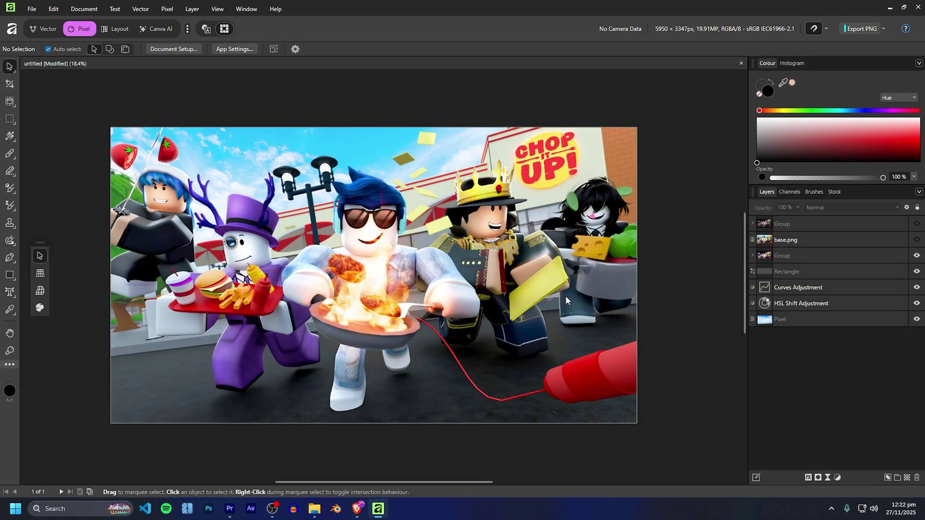
scroll(566, 290, "down", 1)
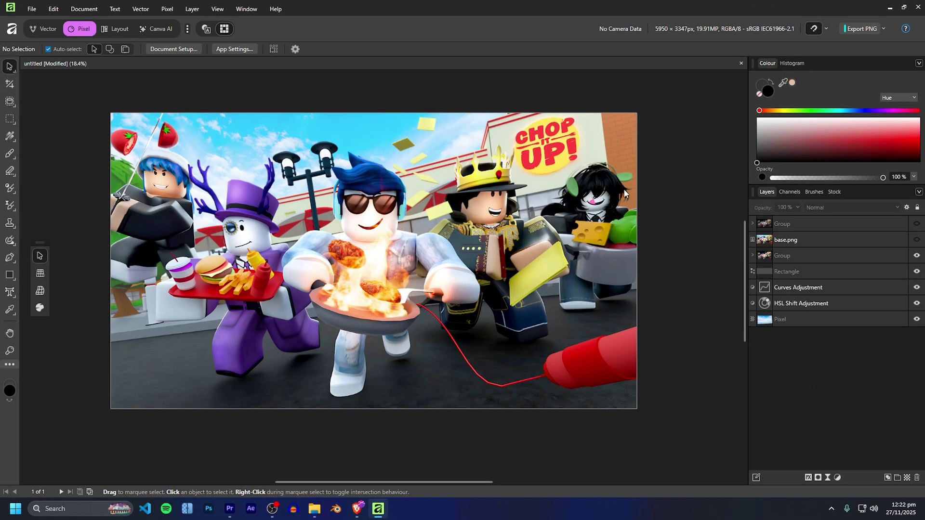